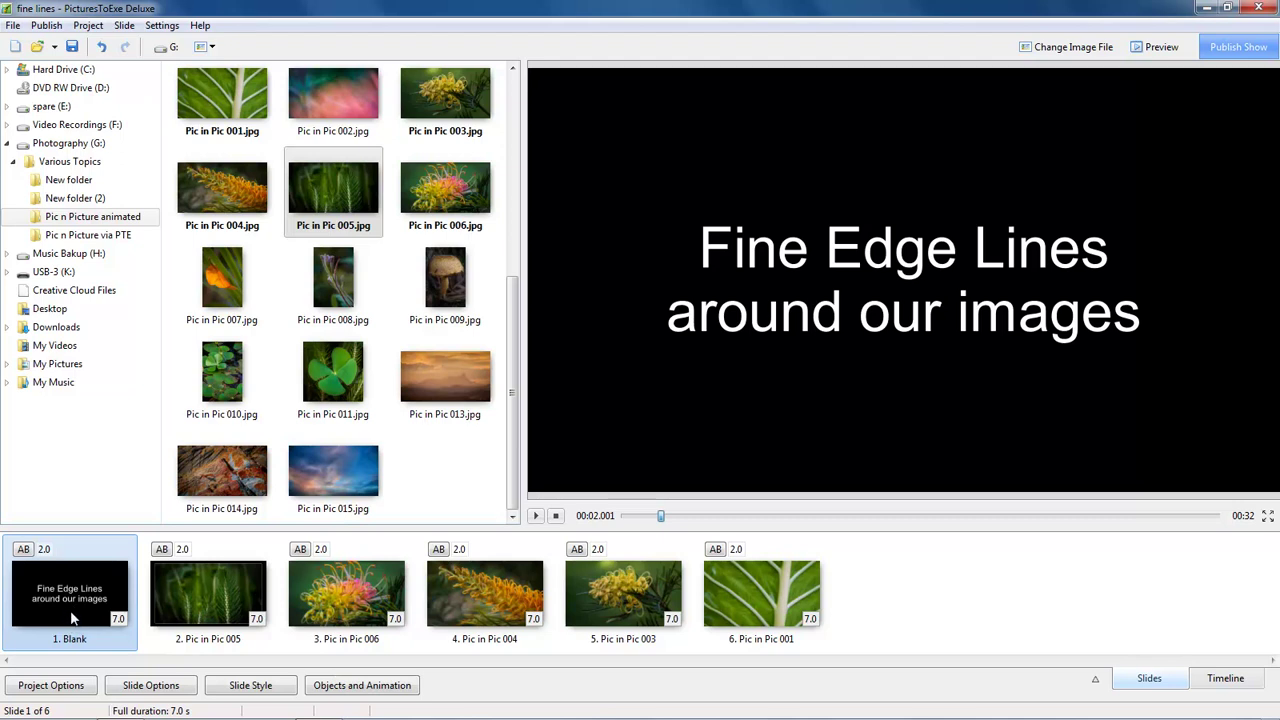
Select the Pic in Pic 004 photo in the Pic n Picture folder of the file browser
{"action": "left_click", "coordinate": [231, 192]}
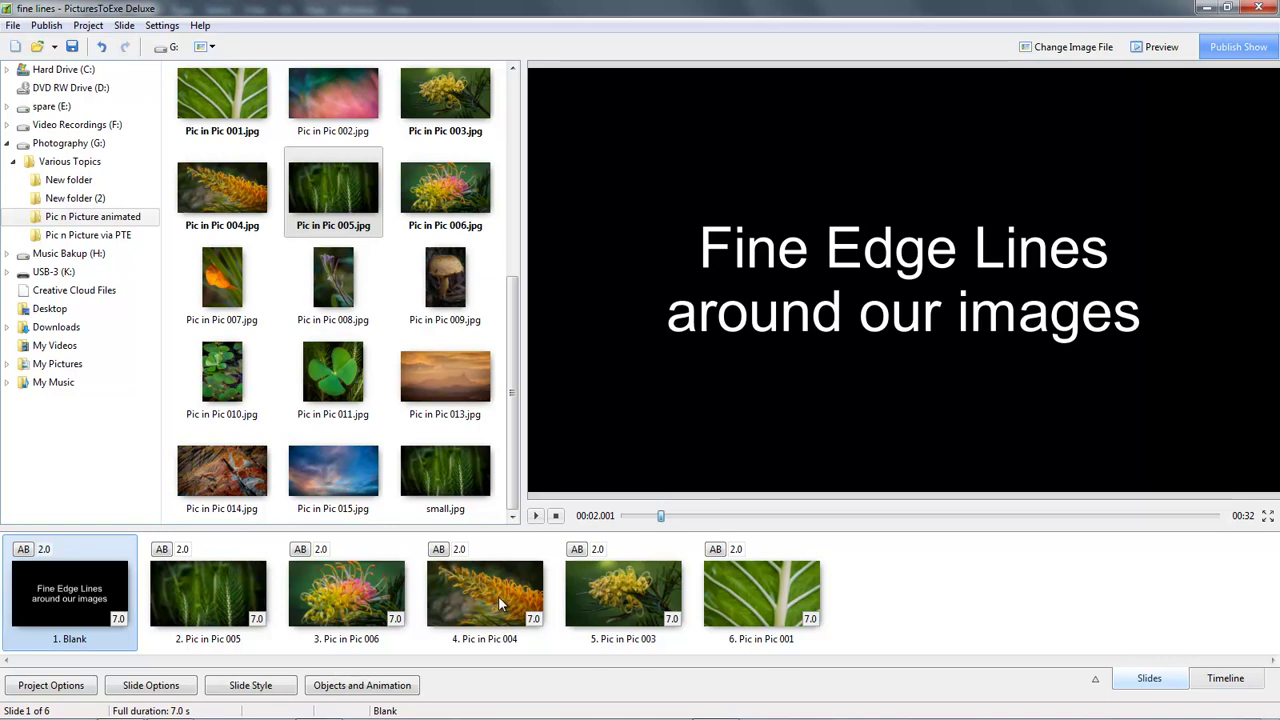
Shrink slide 2's Pic in Pic 005 picture to 88% zoom in the Objects and Animation editor
{"action": "left_click", "coordinate": [196, 590]}
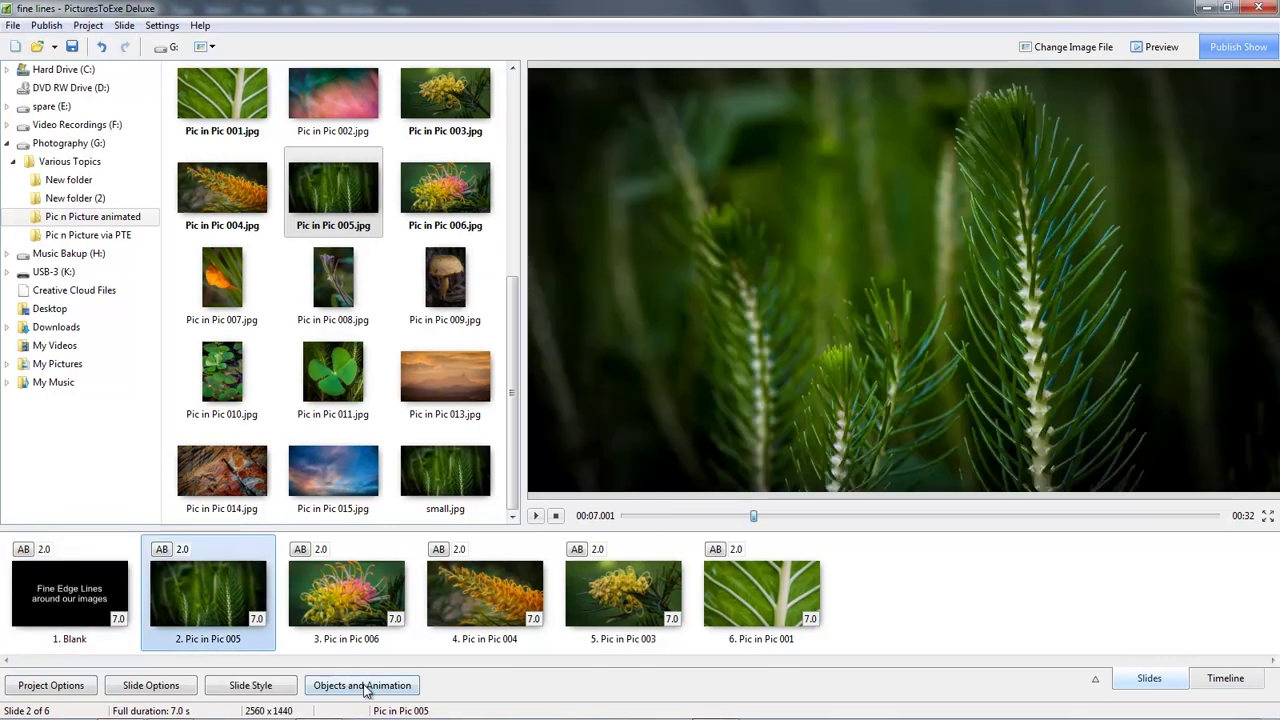
{"action": "left_click", "coordinate": [403, 693]}
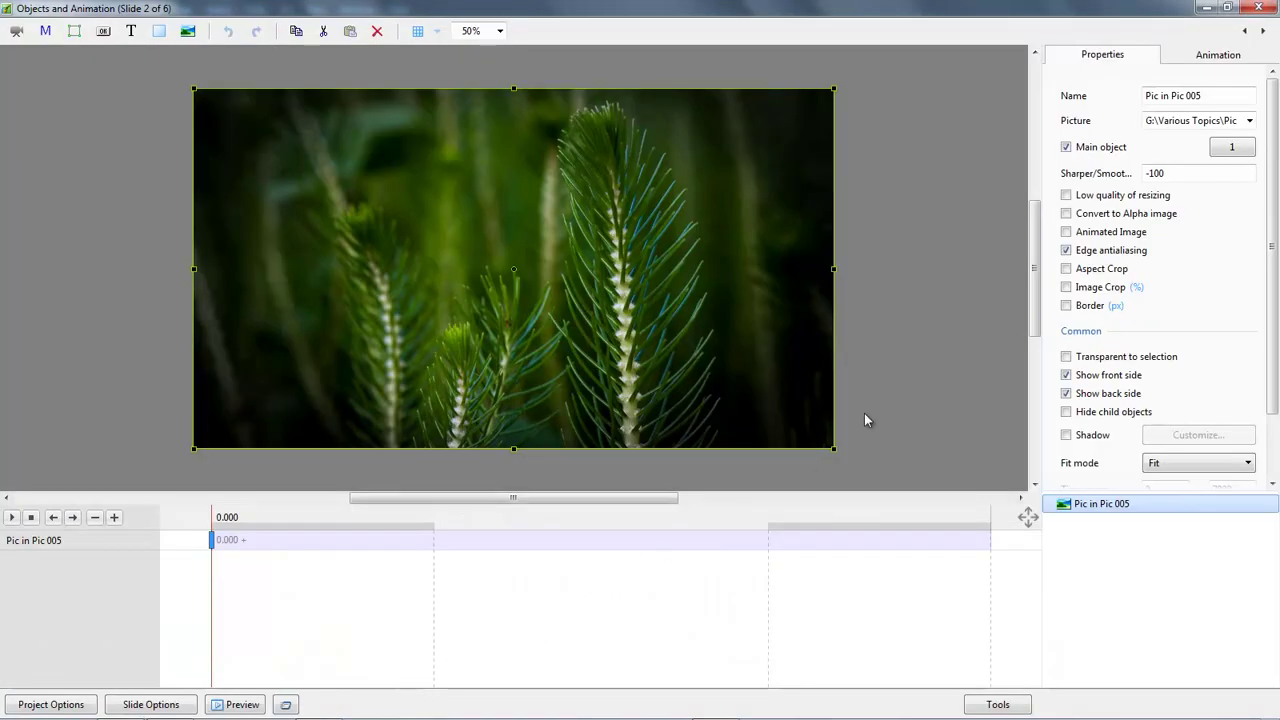
{"action": "left_click", "coordinate": [1218, 56]}
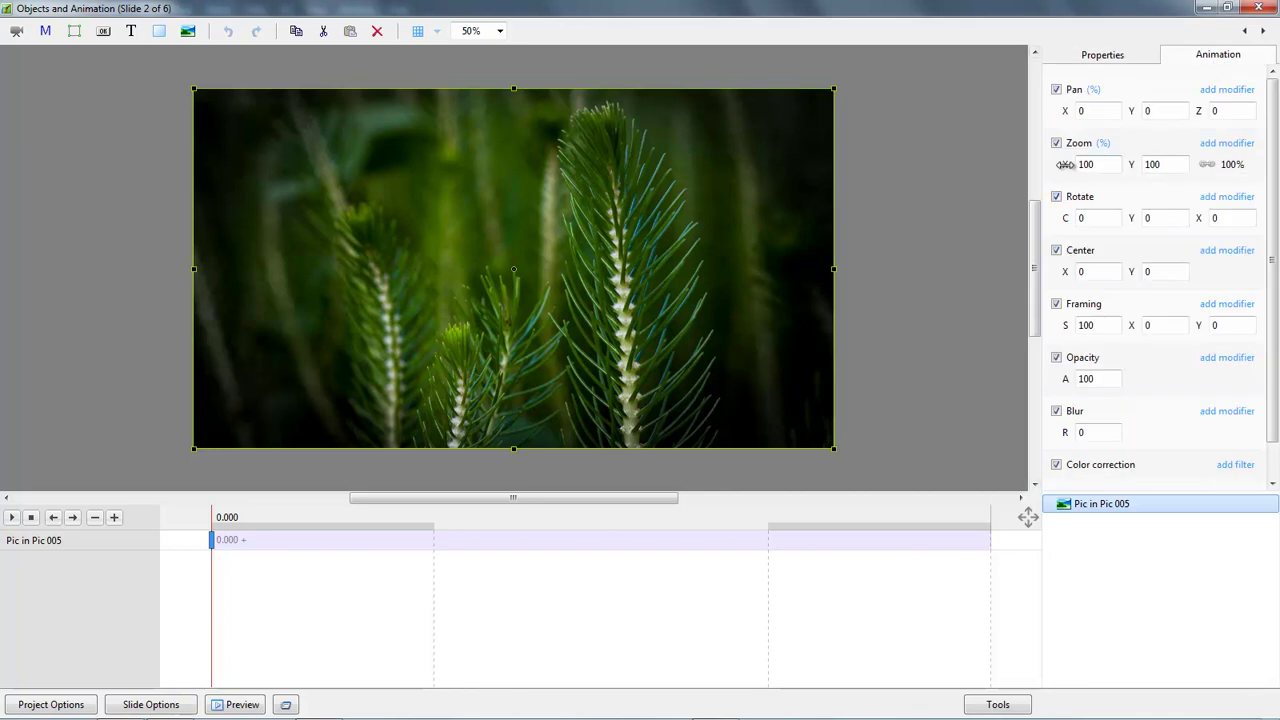
{"action": "left_click_drag", "start_coordinate": [1065, 164], "coordinate": [1055, 180]}
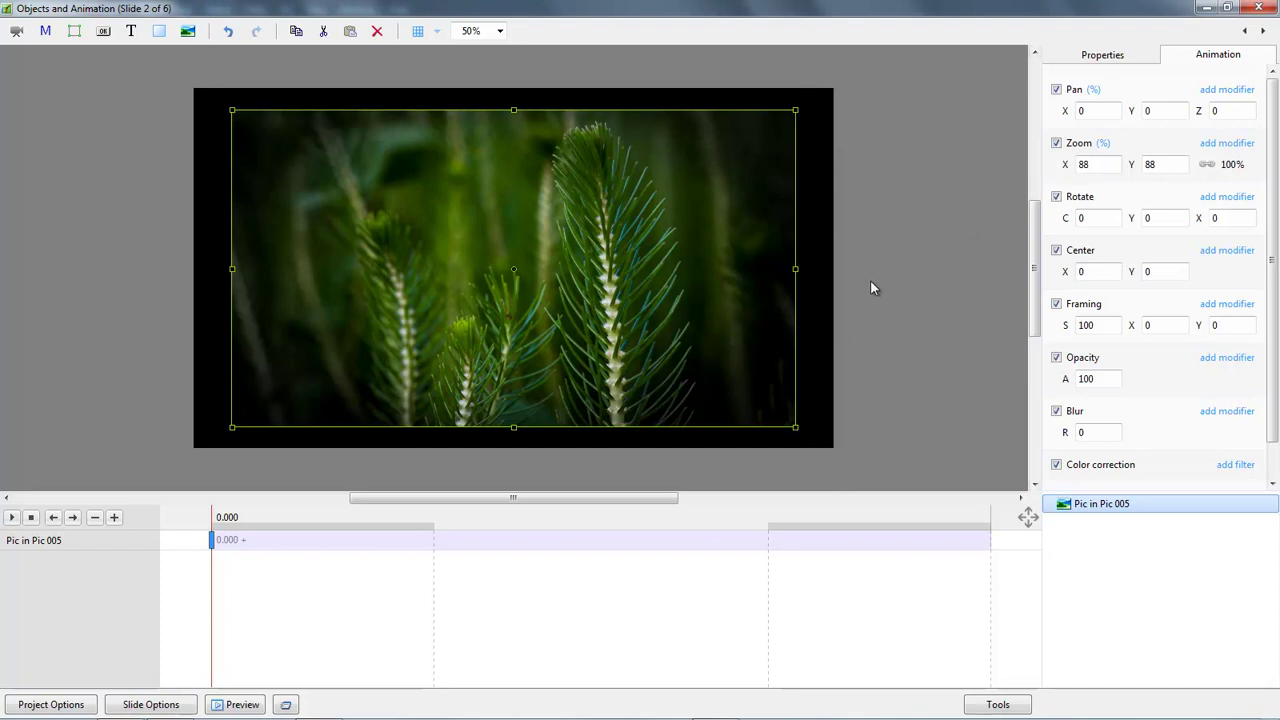
{"action": "left_click", "coordinate": [884, 337]}
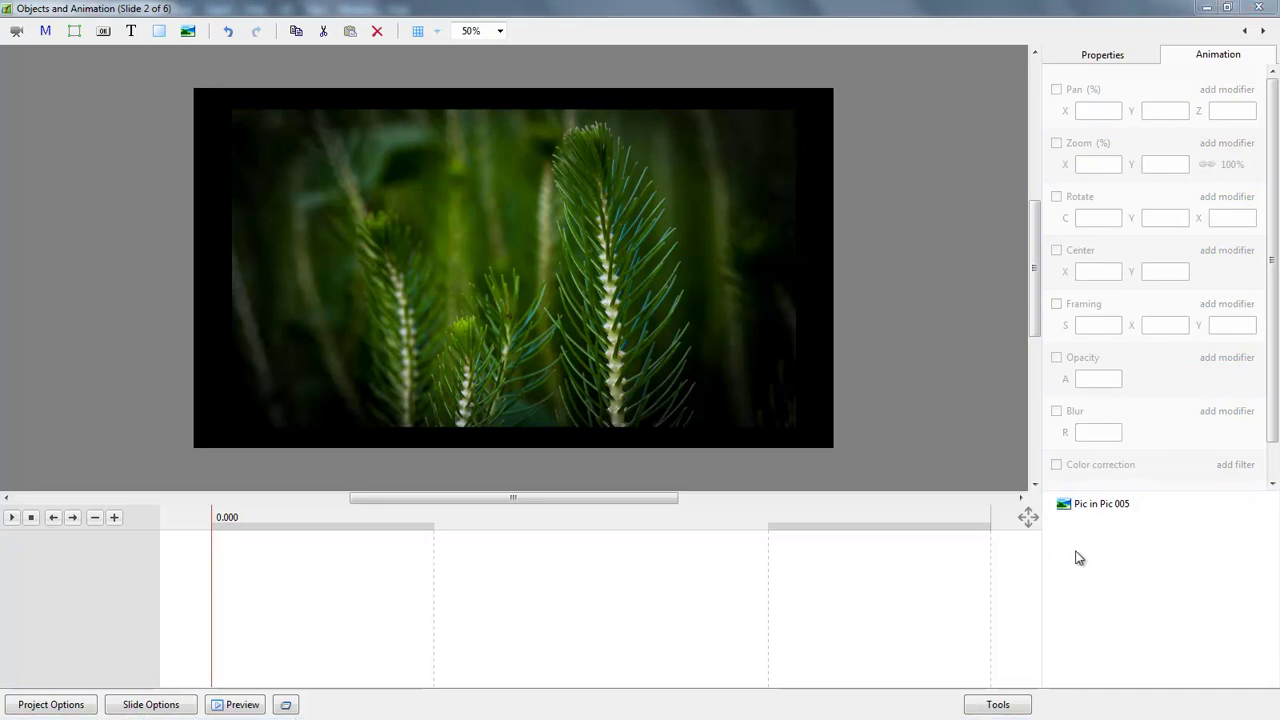
Turn on a white 1 px border for Pic in Pic 005, keeping the width in pixels
{"action": "left_click", "coordinate": [1087, 507]}
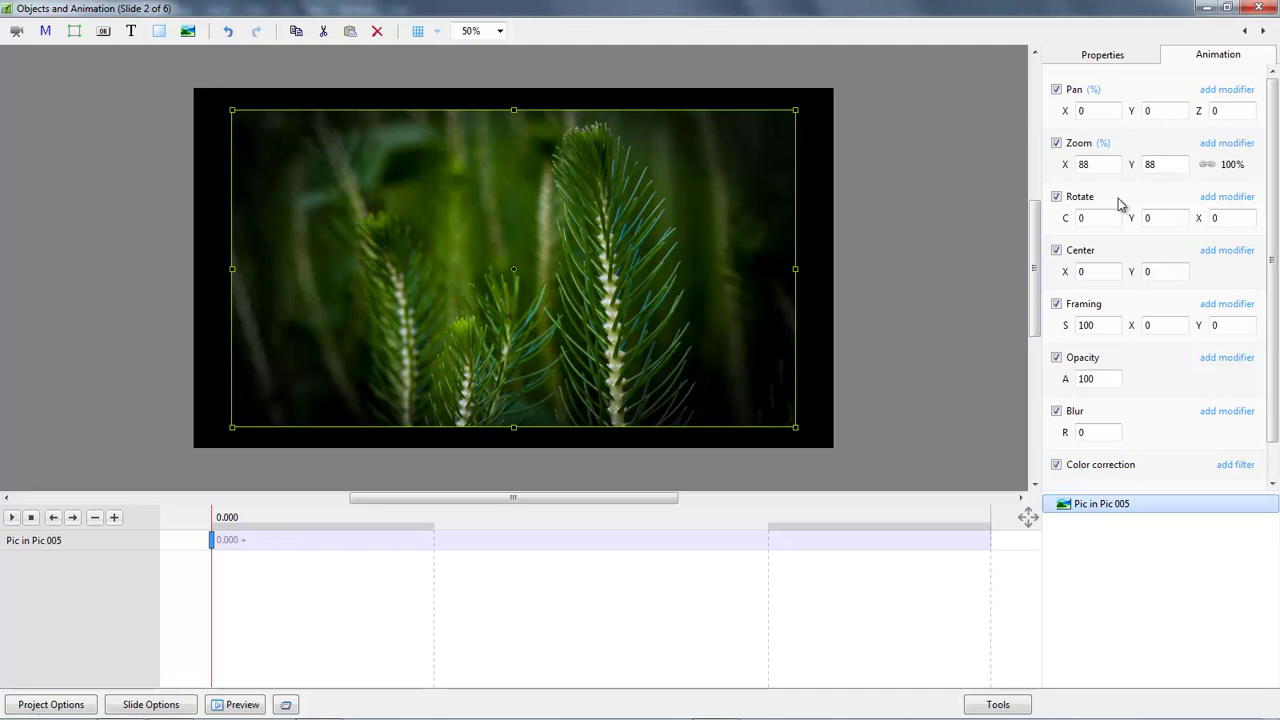
{"action": "left_click", "coordinate": [1113, 60]}
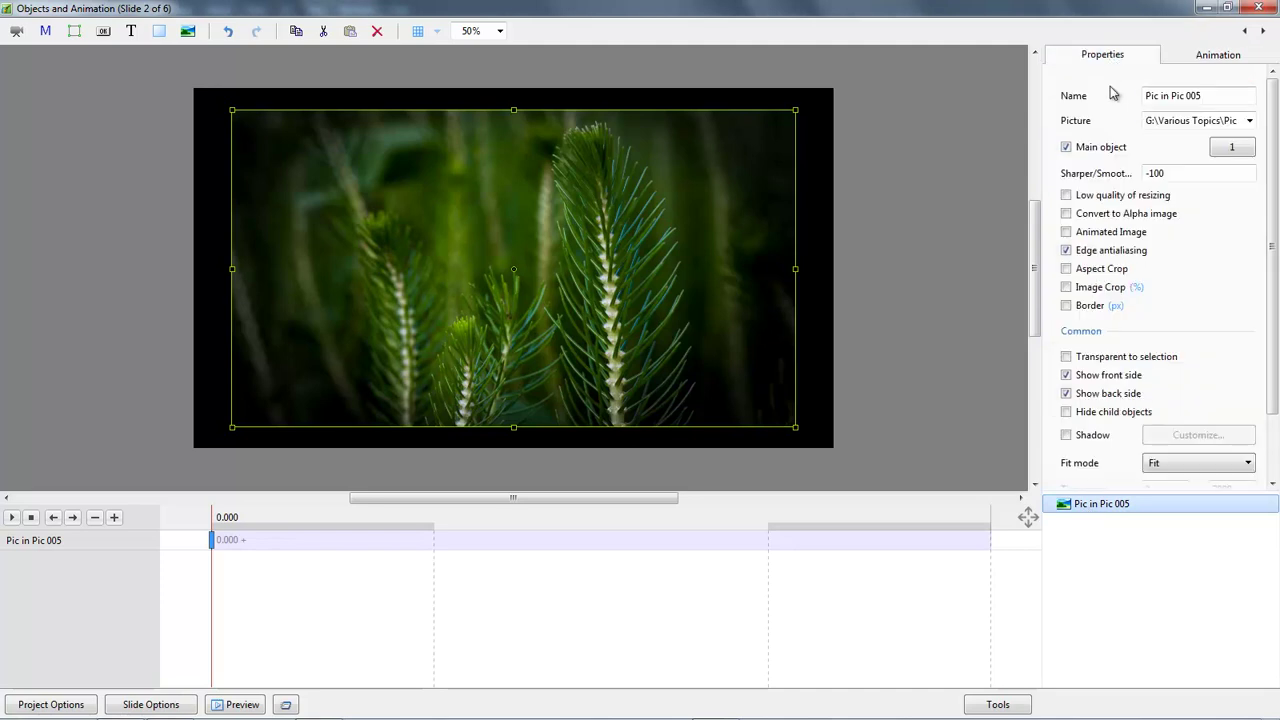
{"action": "left_click", "coordinate": [1067, 307]}
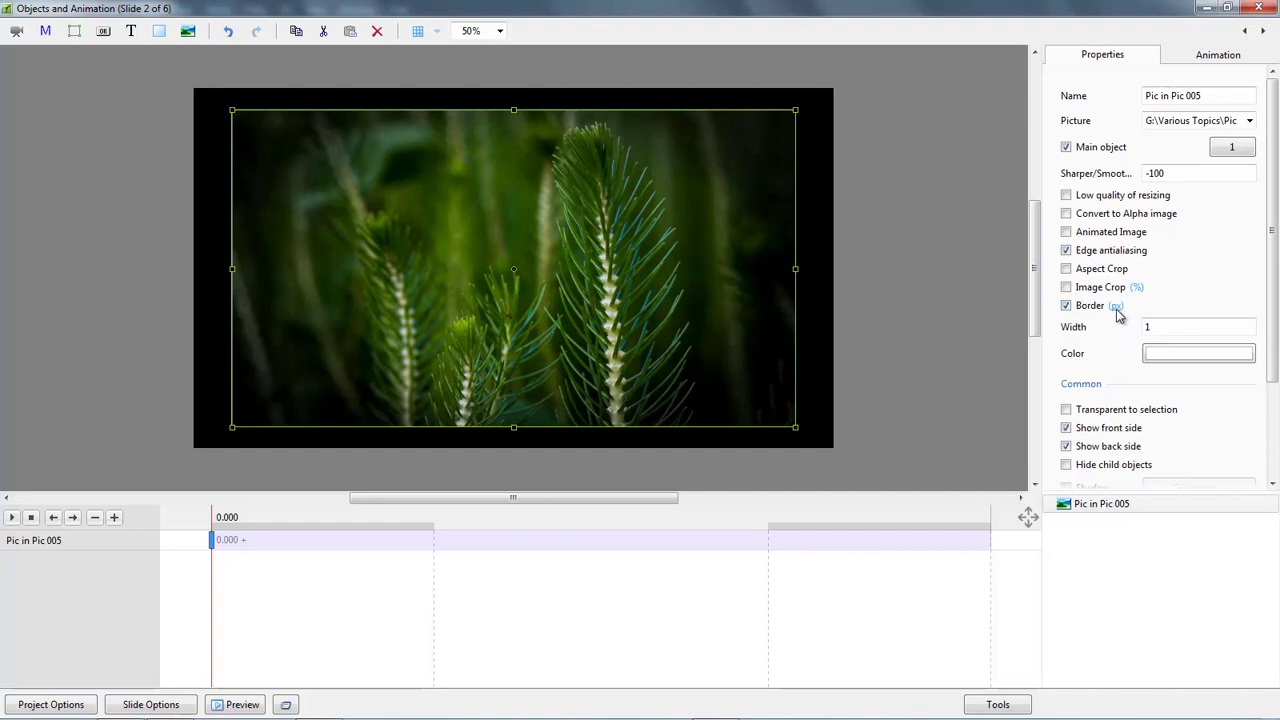
{"action": "left_click", "coordinate": [1115, 306]}
{"action": "left_click", "coordinate": [1115, 306]}
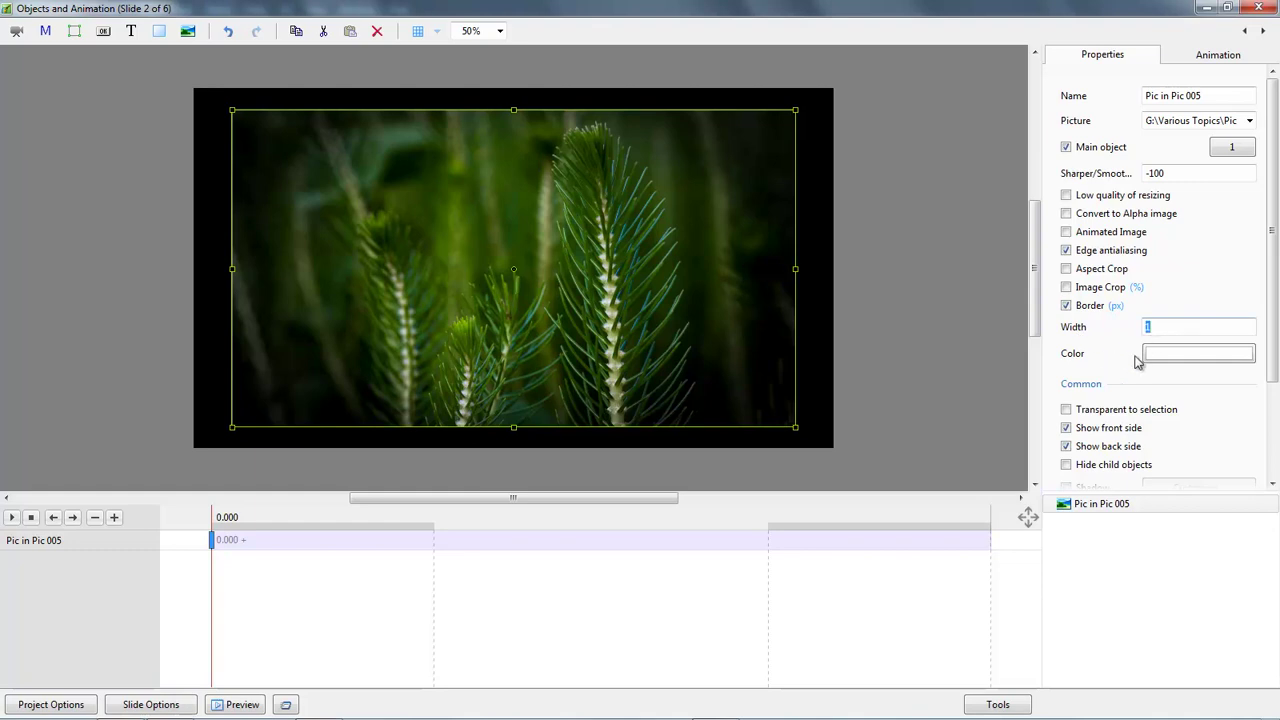
{"action": "left_click", "coordinate": [944, 343]}
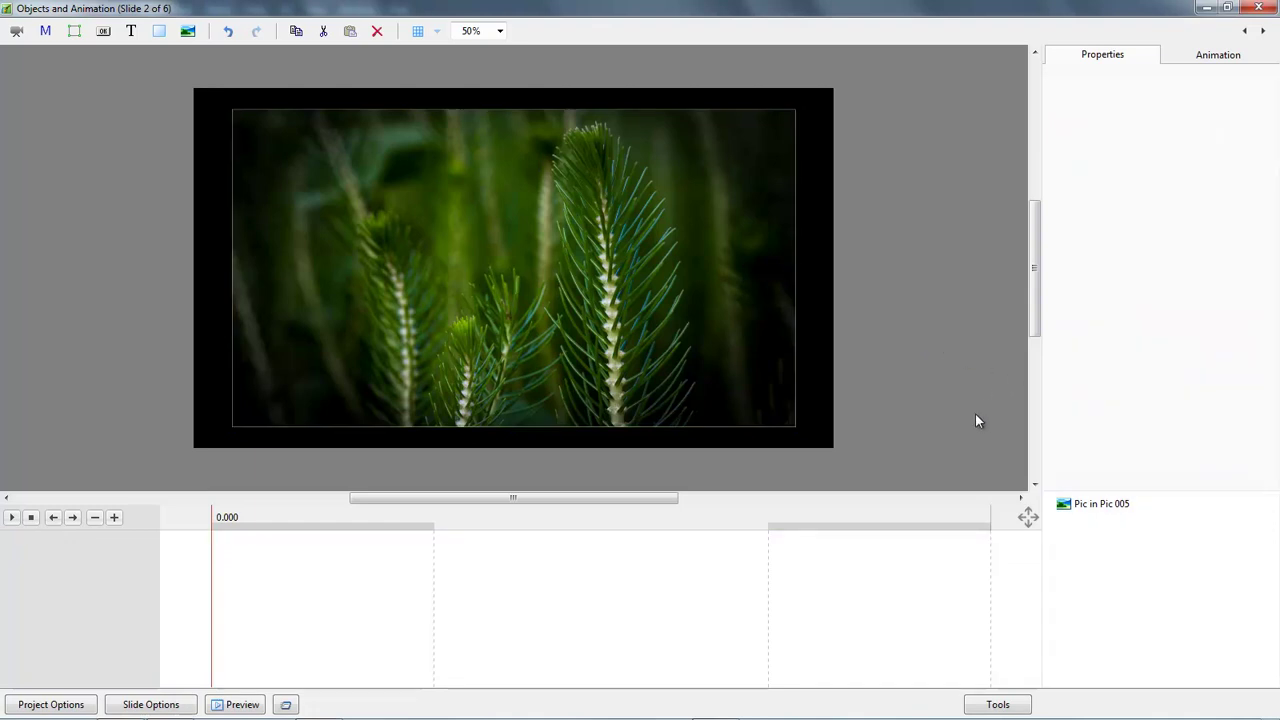
View the slide at 100% and restore Pic in Pic 005's zoom to 100
{"action": "left_click", "coordinate": [500, 31]}
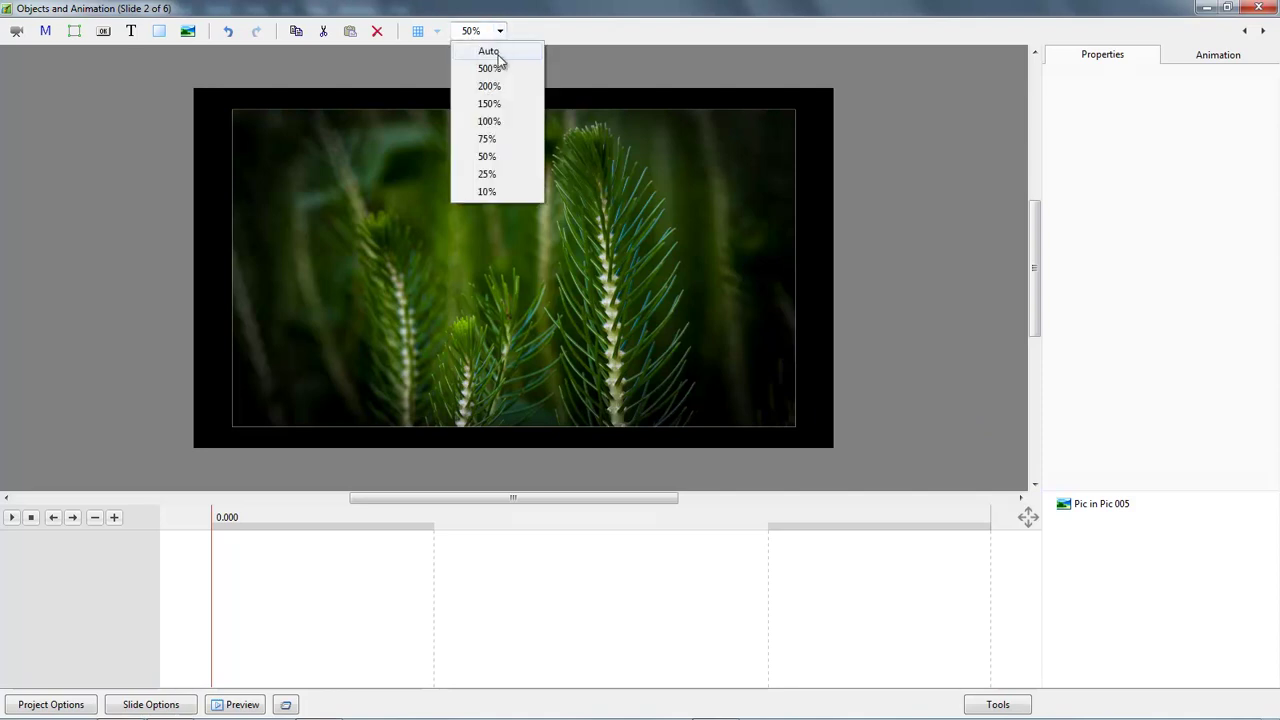
{"action": "left_click", "coordinate": [489, 122]}
{"action": "left_click_drag", "start_coordinate": [1040, 271], "coordinate": [1044, 190]}
{"action": "left_click_drag", "start_coordinate": [627, 502], "coordinate": [708, 505]}
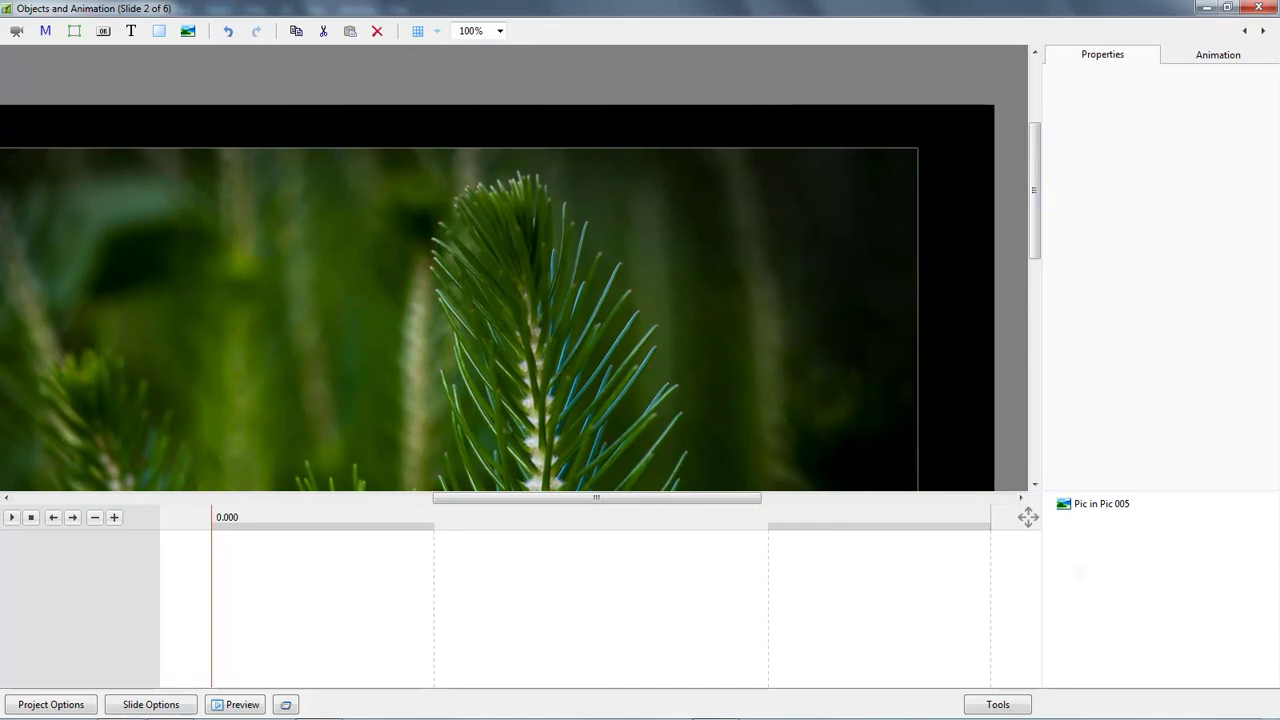
{"action": "left_click", "coordinate": [1098, 506]}
{"action": "left_click", "coordinate": [1216, 58]}
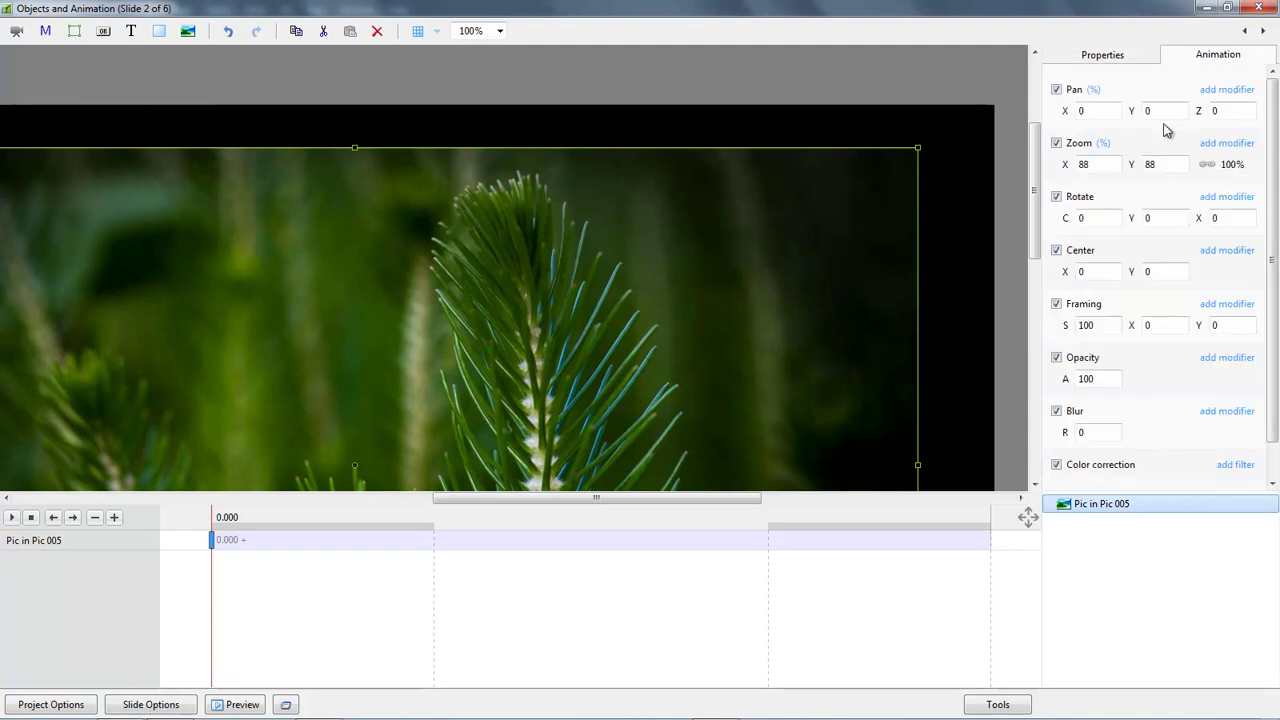
{"action": "left_click_drag", "start_coordinate": [1077, 163], "coordinate": [1070, 160]}
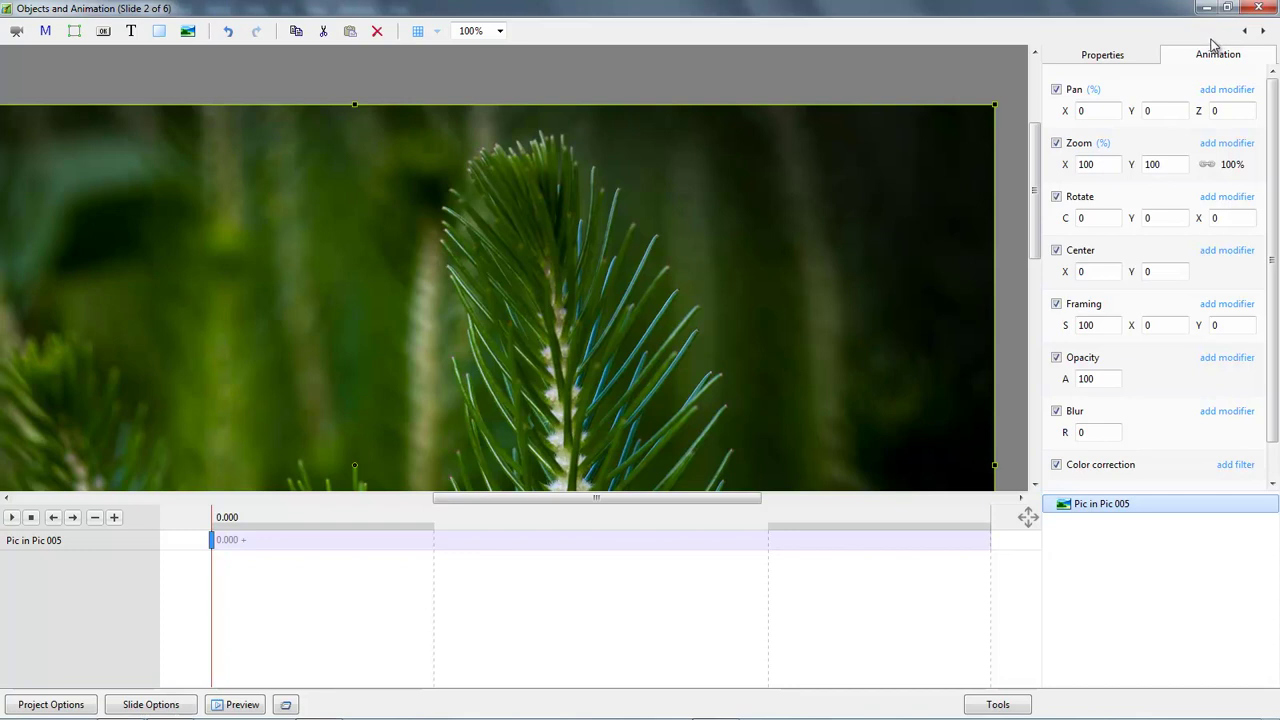
Create a slide style '1px in white' in category 'Edge Lines' from slide 2
{"action": "left_click", "coordinate": [1259, 8]}
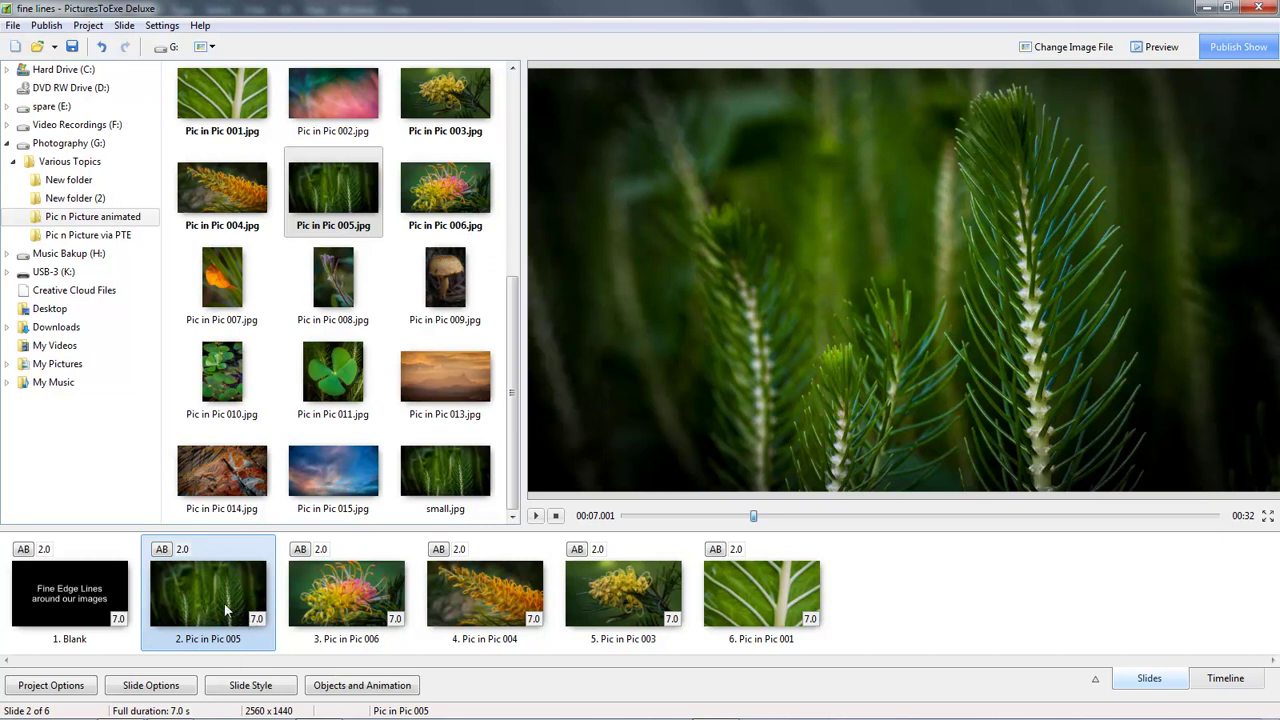
{"action": "left_click", "coordinate": [250, 685]}
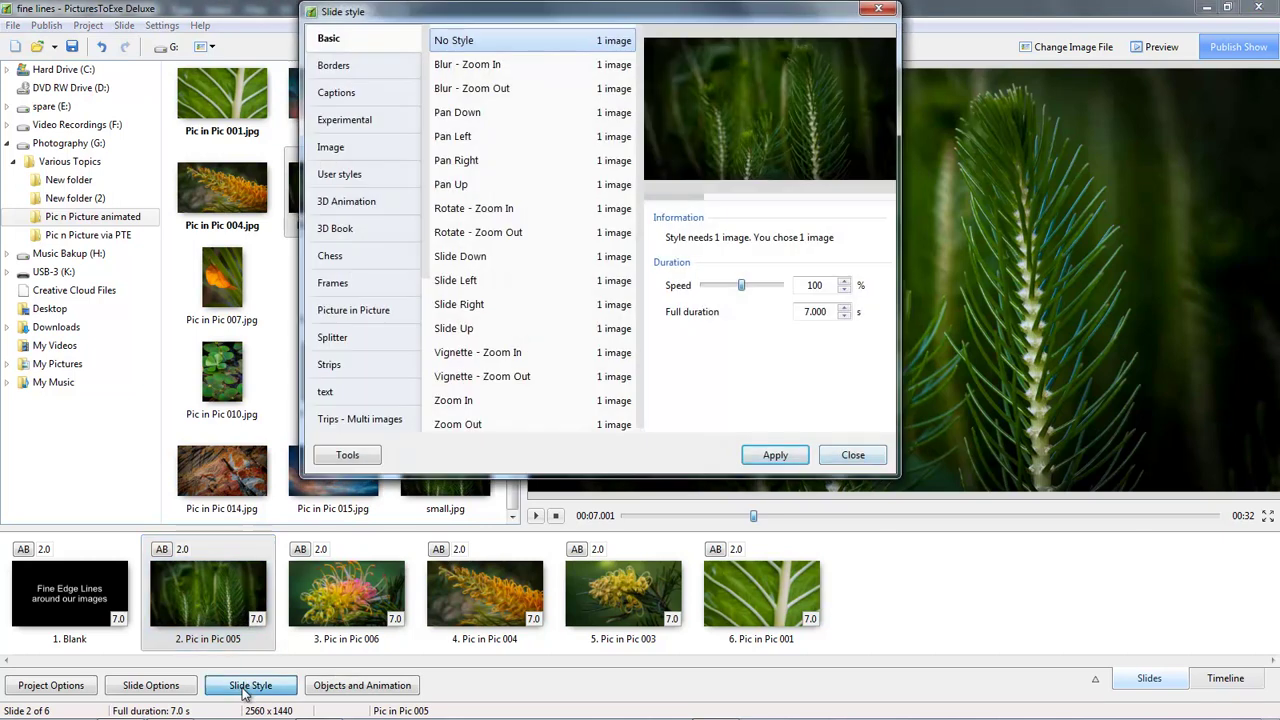
{"action": "left_click", "coordinate": [347, 459]}
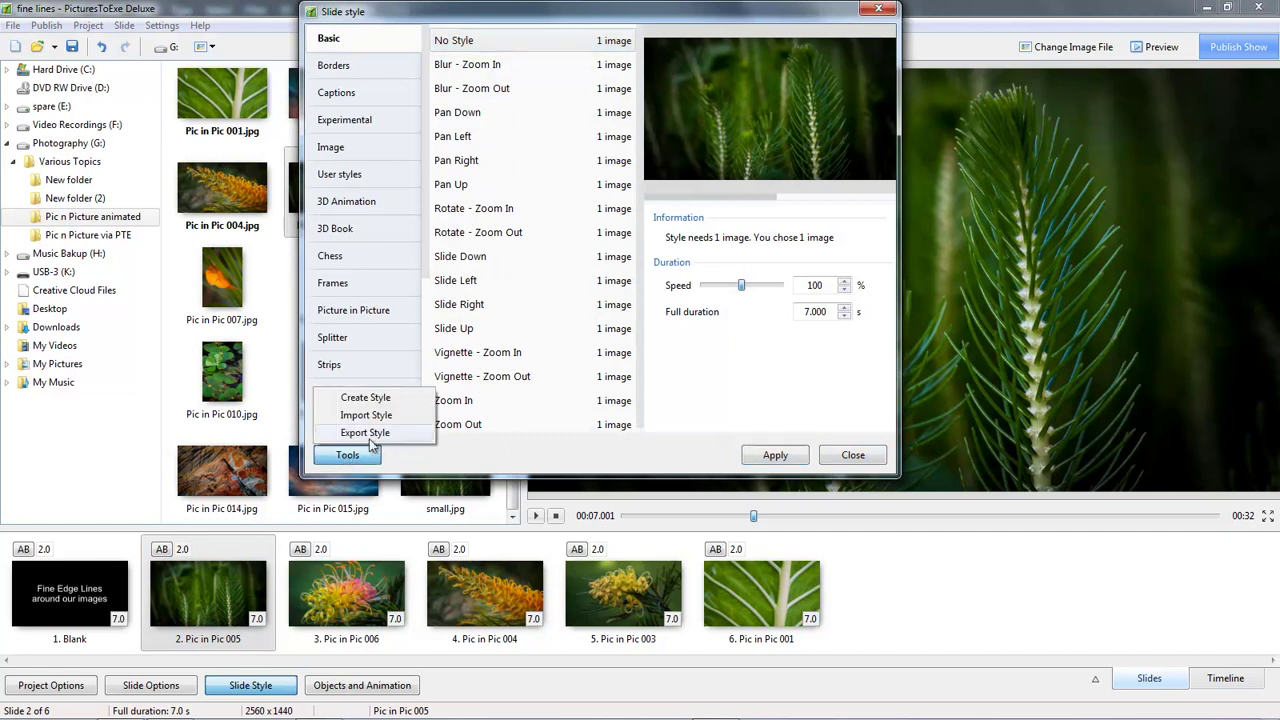
{"action": "left_click", "coordinate": [370, 400]}
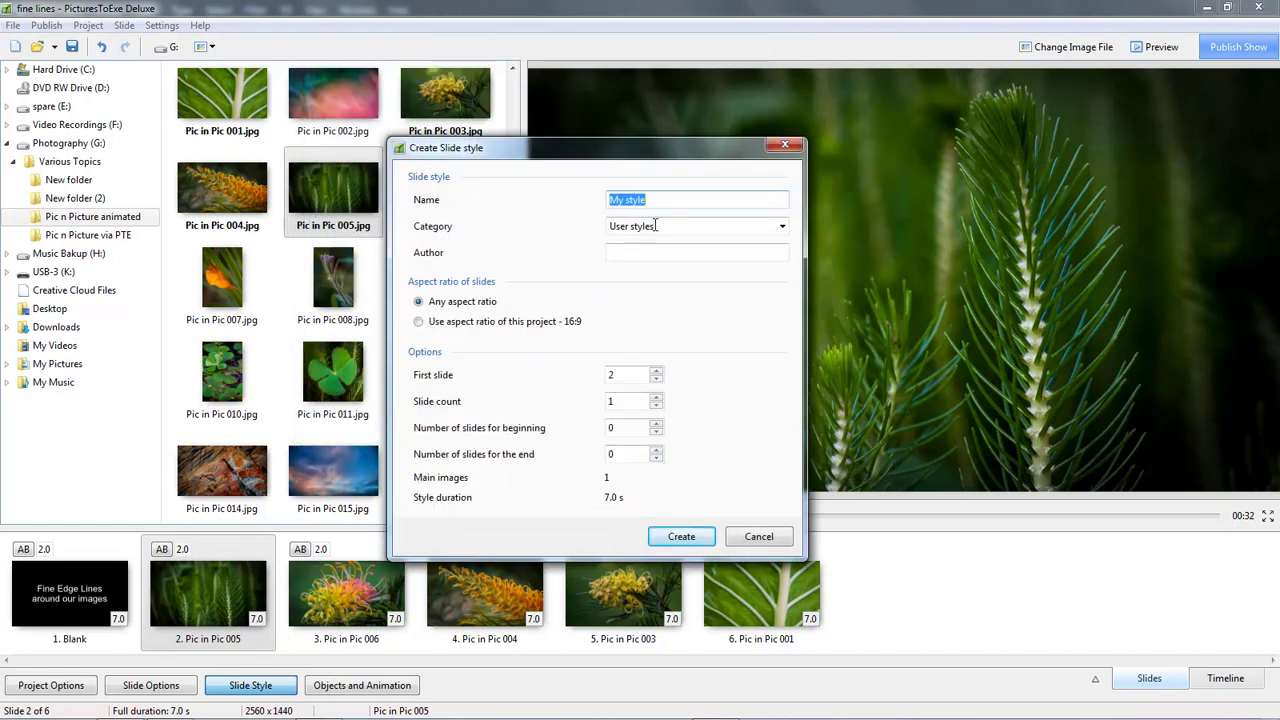
{"action": "left_click", "coordinate": [658, 225]}
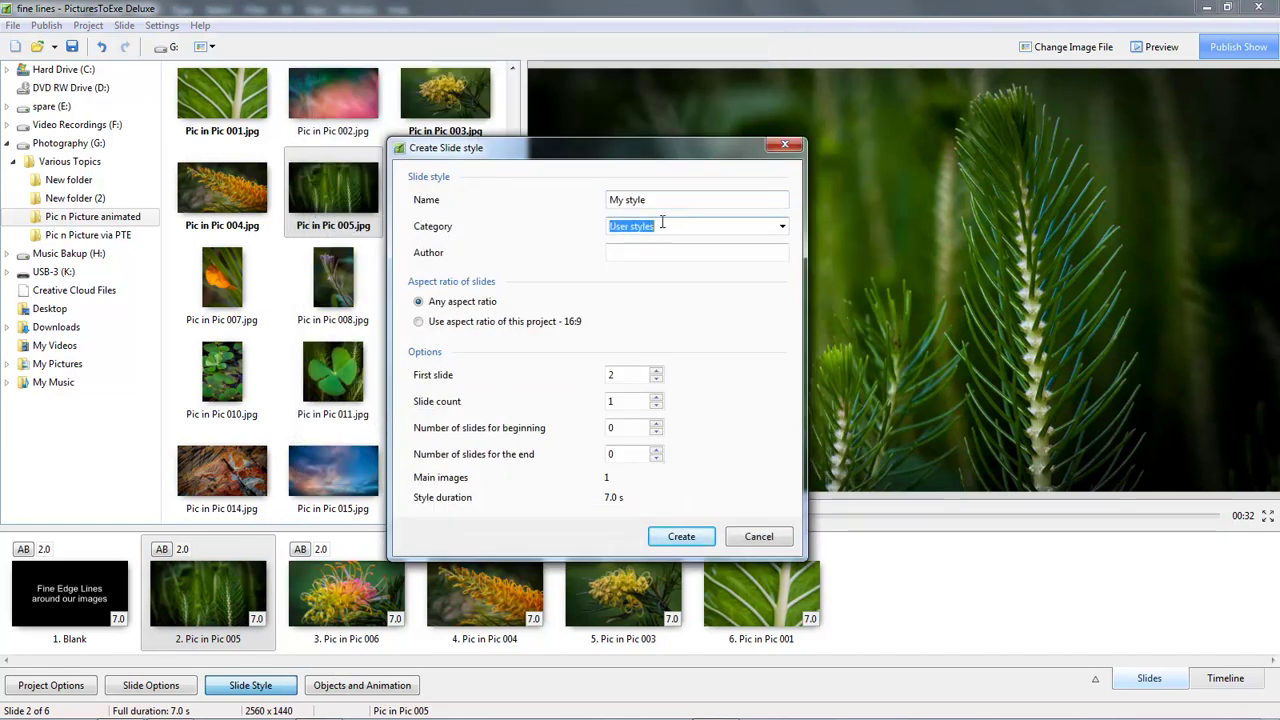
{"action": "type", "text": "Edge"}
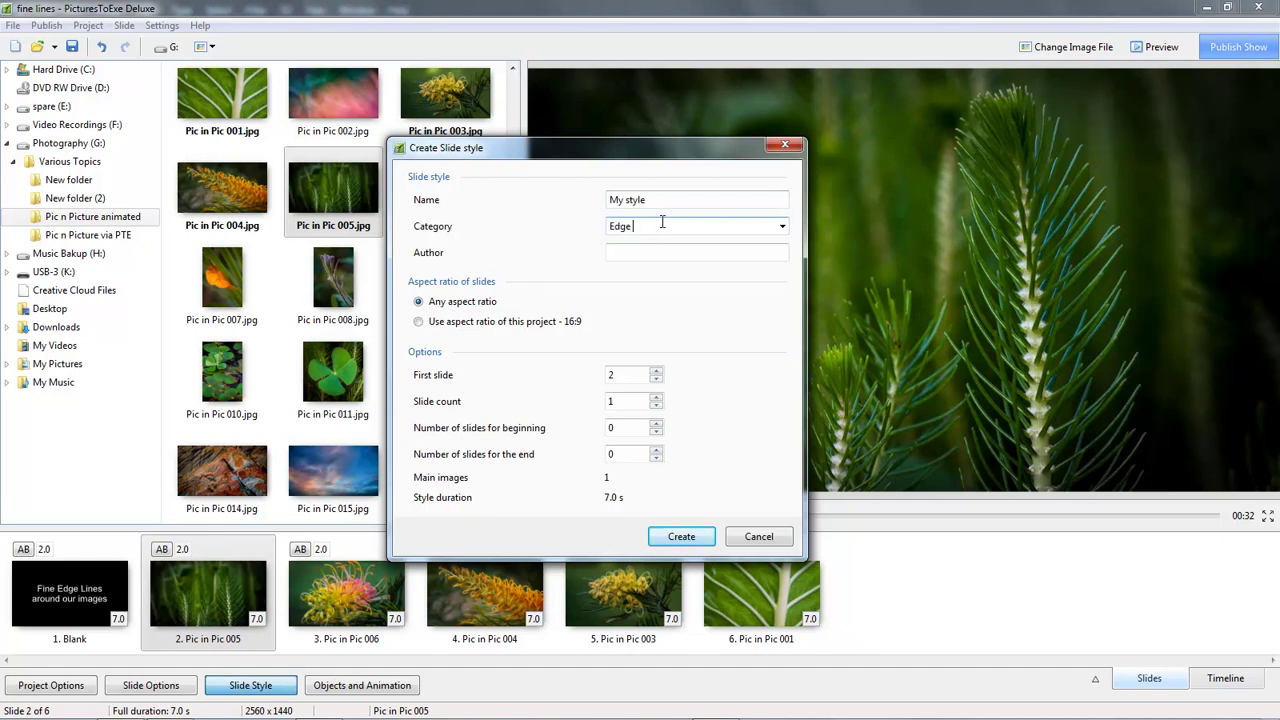
{"action": "type", "text": " Lines"}
{"action": "left_click_drag", "start_coordinate": [651, 203], "coordinate": [534, 203]}
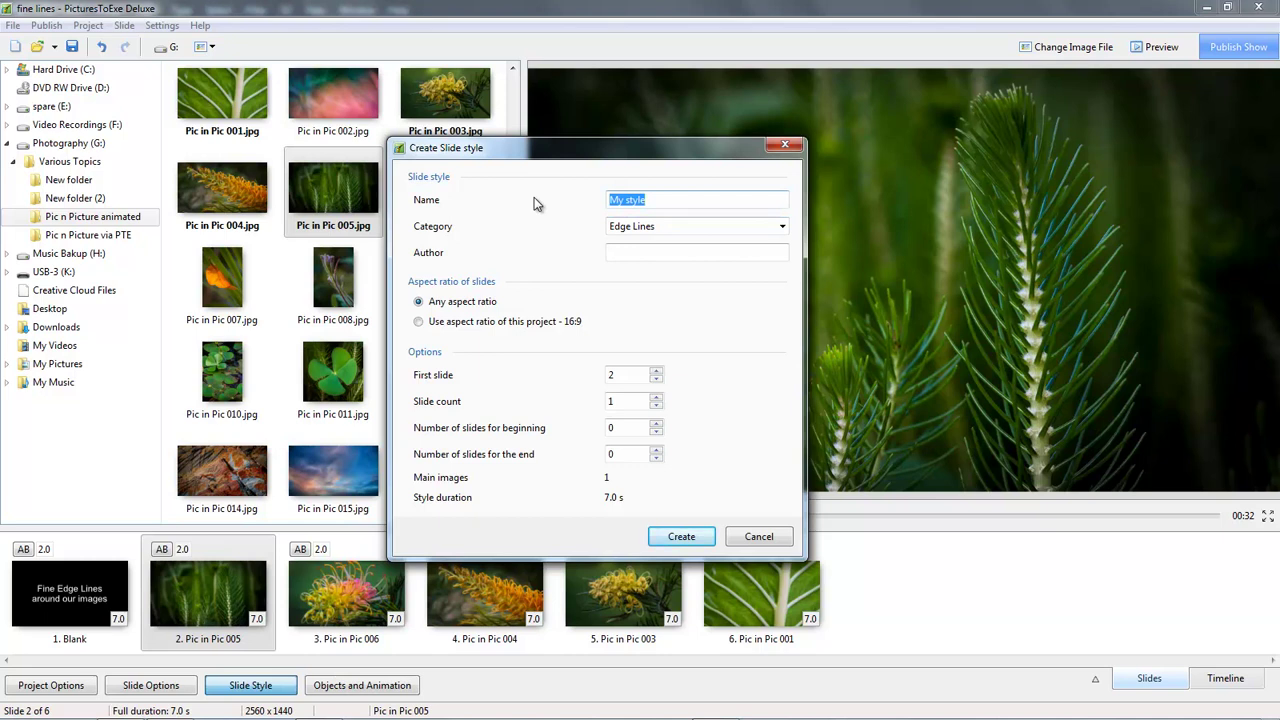
{"action": "type", "text": "1px in white"}
{"action": "left_click", "coordinate": [675, 540]}
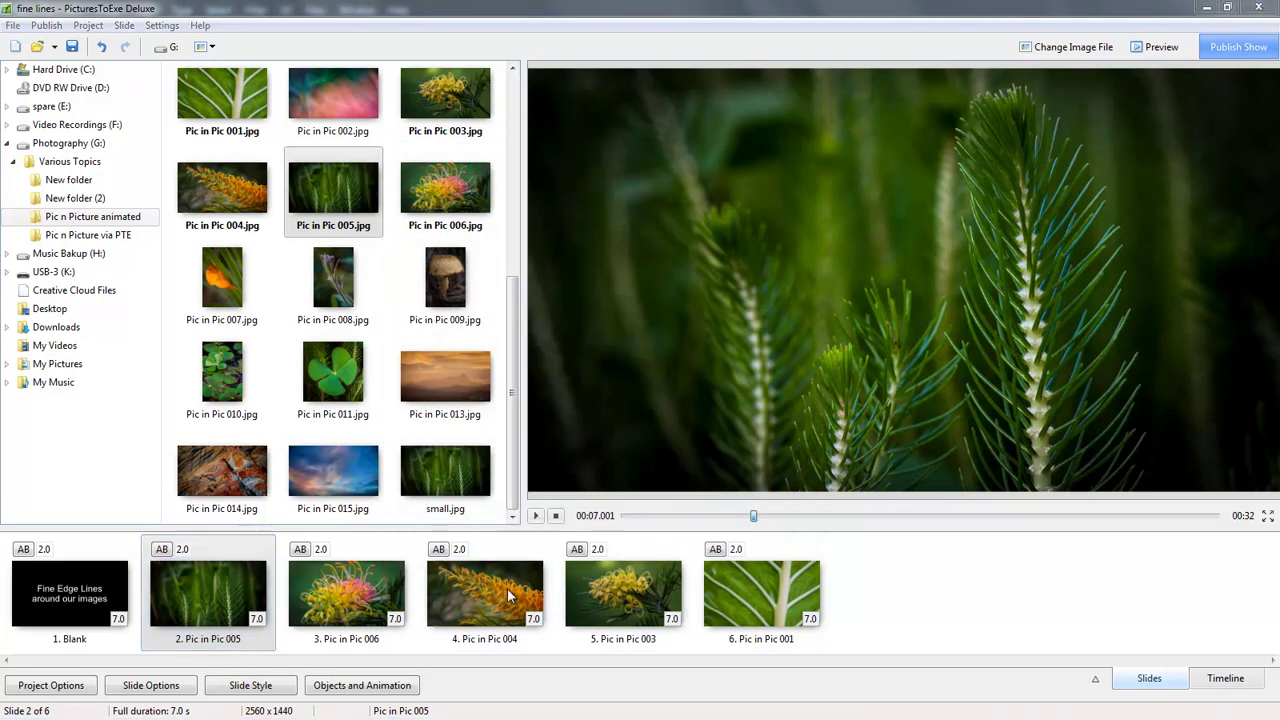
Set slides 3–6 to 12, 9, 15 and 5 seconds, then select slides 3 through 6
{"action": "left_click", "coordinate": [396, 619]}
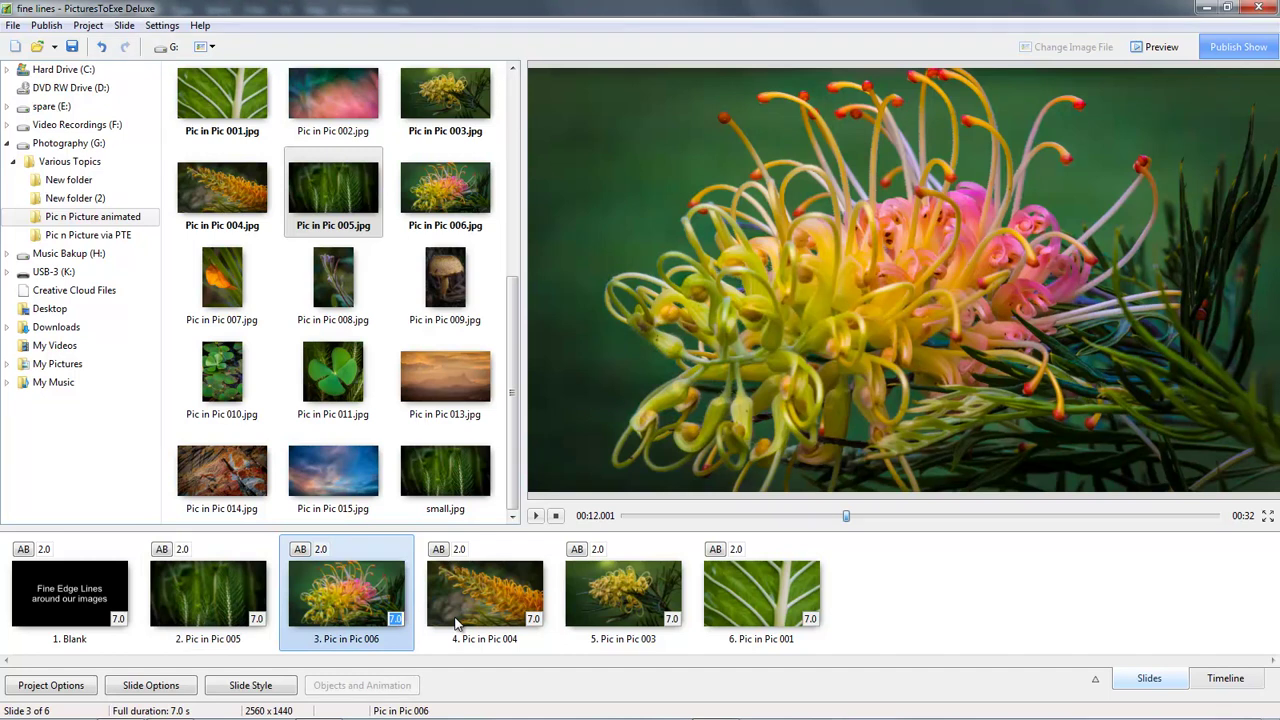
{"action": "type", "text": "12"}
{"action": "key", "text": "Tab"}
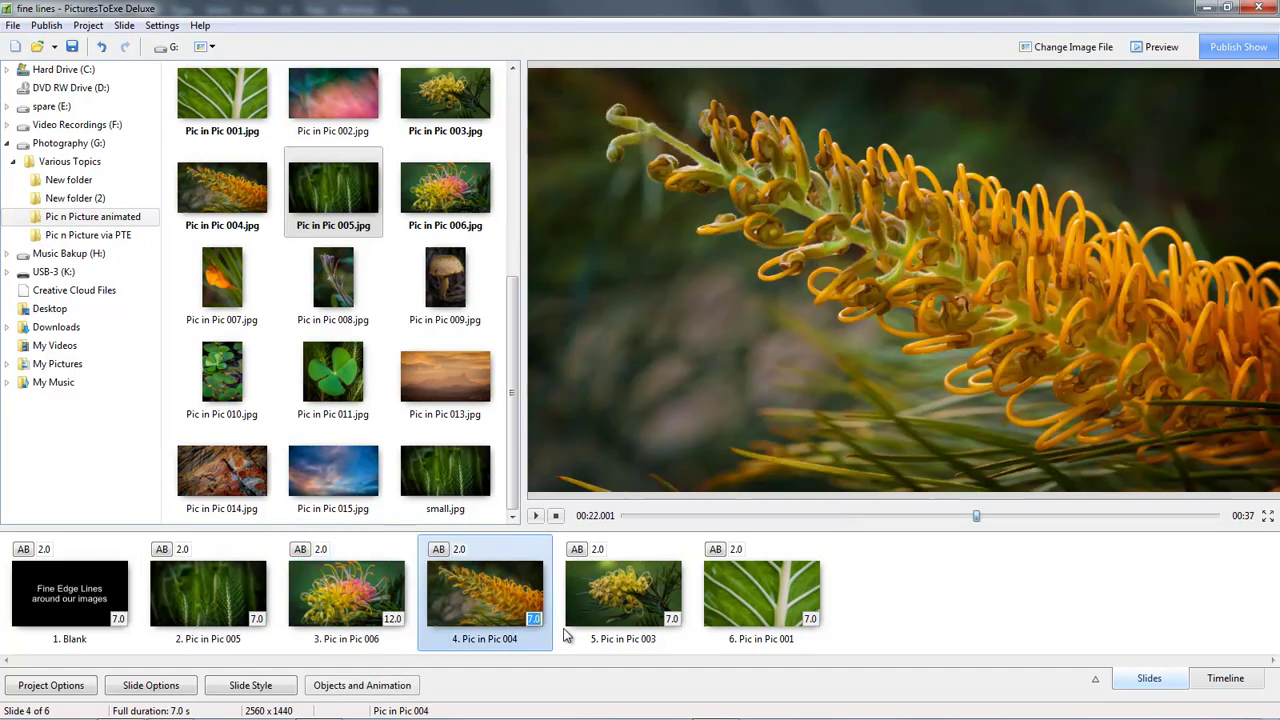
{"action": "type", "text": "9"}
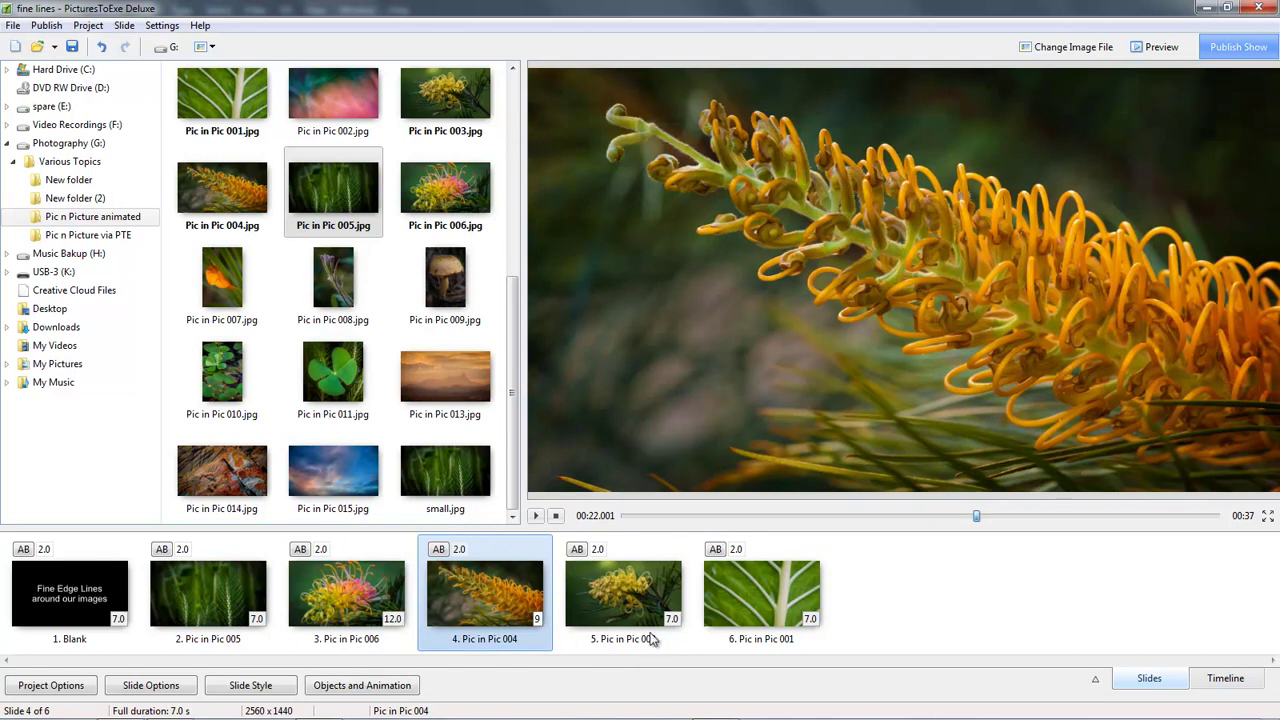
{"action": "key", "text": "Tab"}
{"action": "type", "text": "1"}
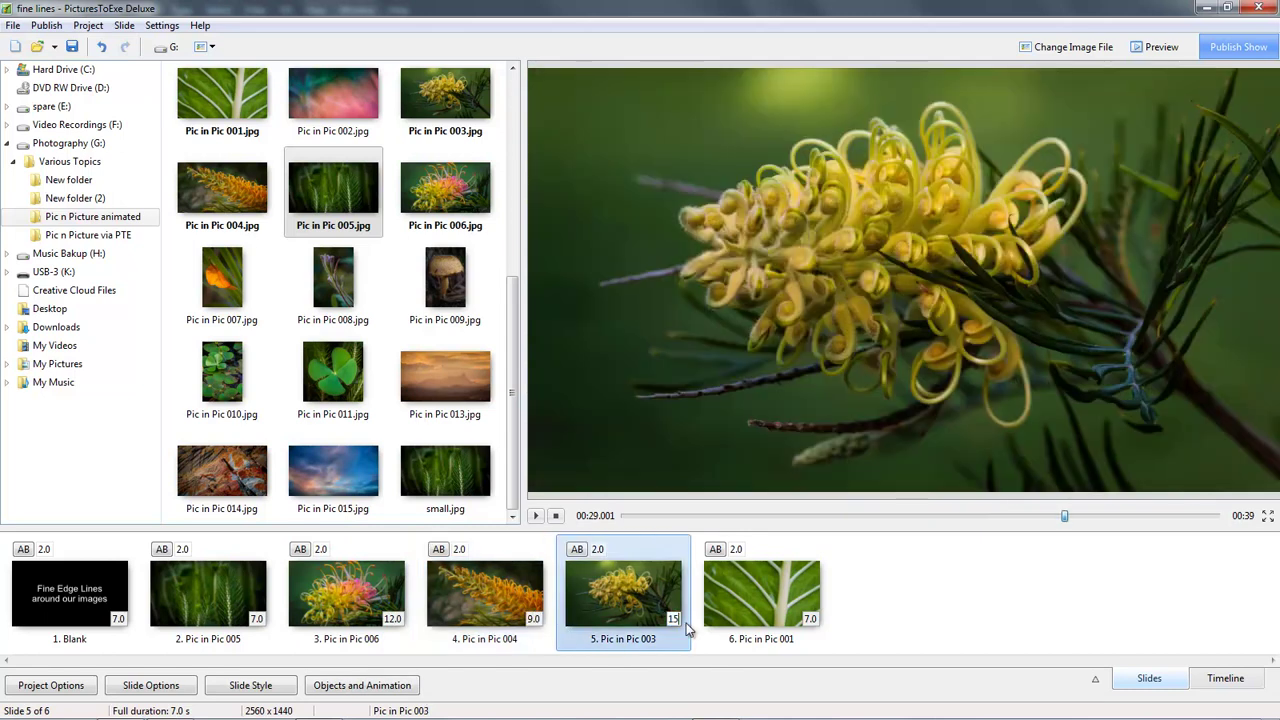
{"action": "type", "text": "5"}
{"action": "key", "text": "Tab"}
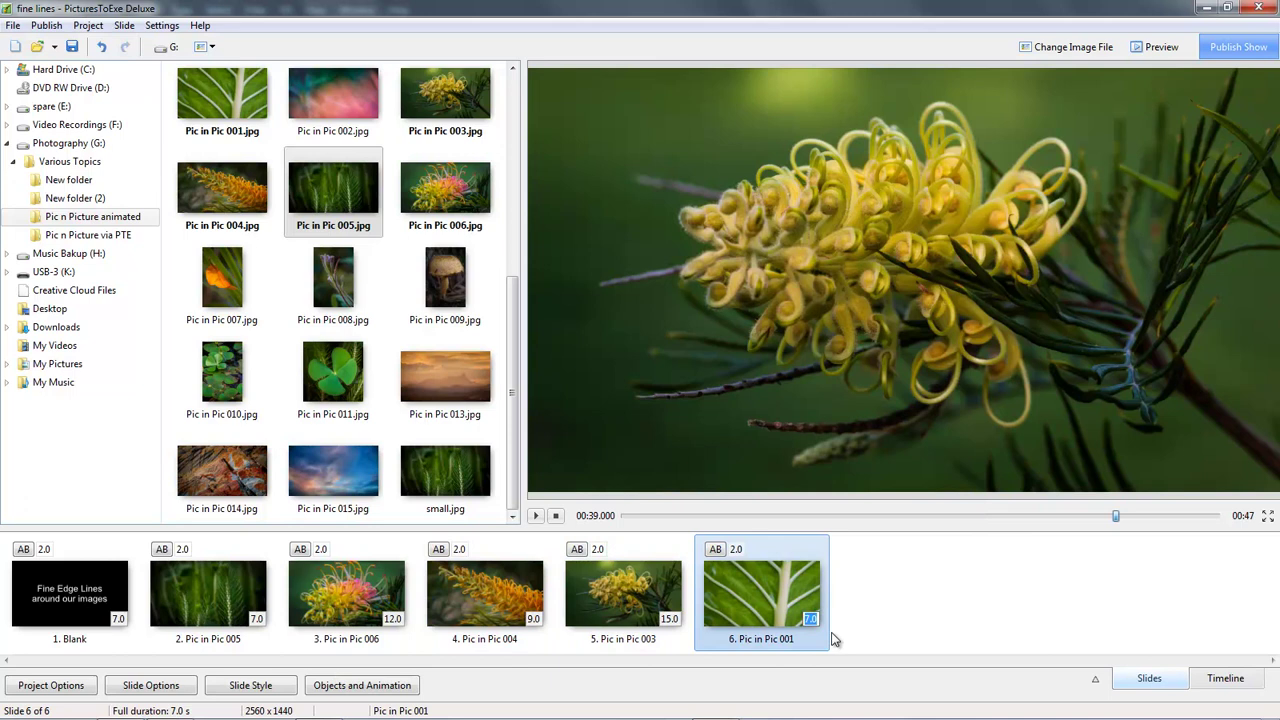
{"action": "type", "text": "5"}
{"action": "left_click", "coordinate": [268, 622]}
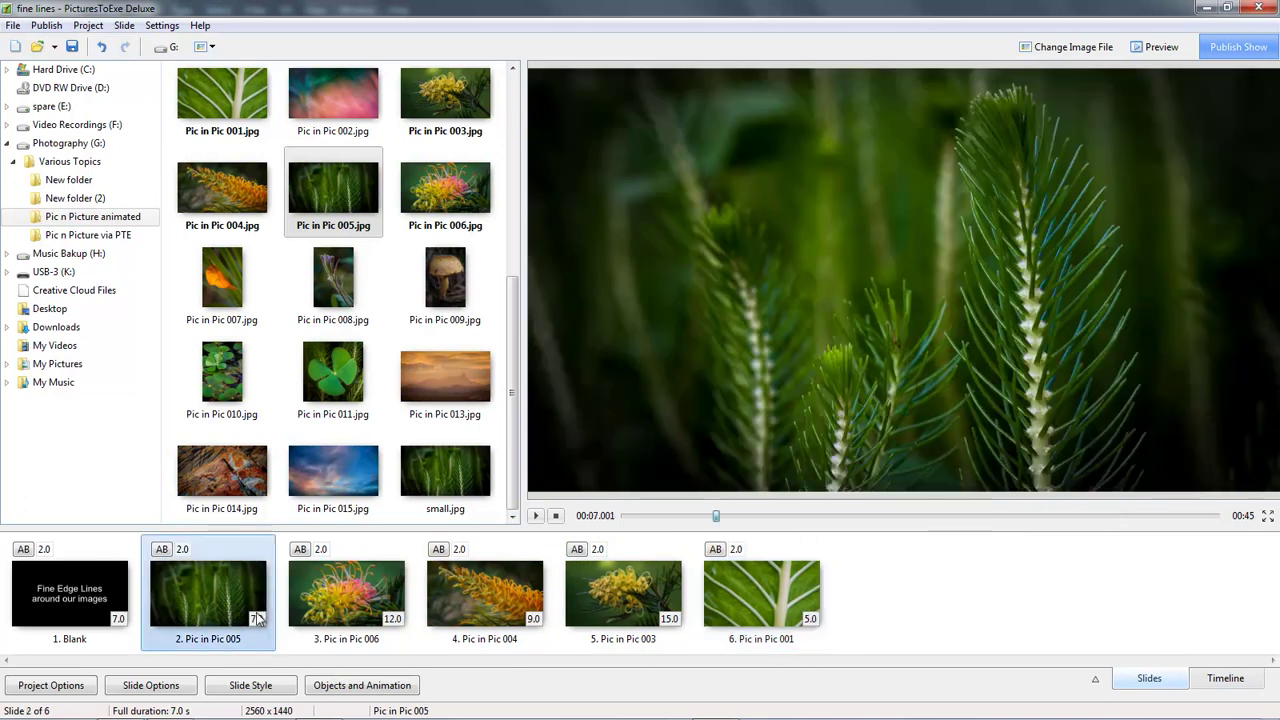
{"action": "left_click", "coordinate": [341, 603]}
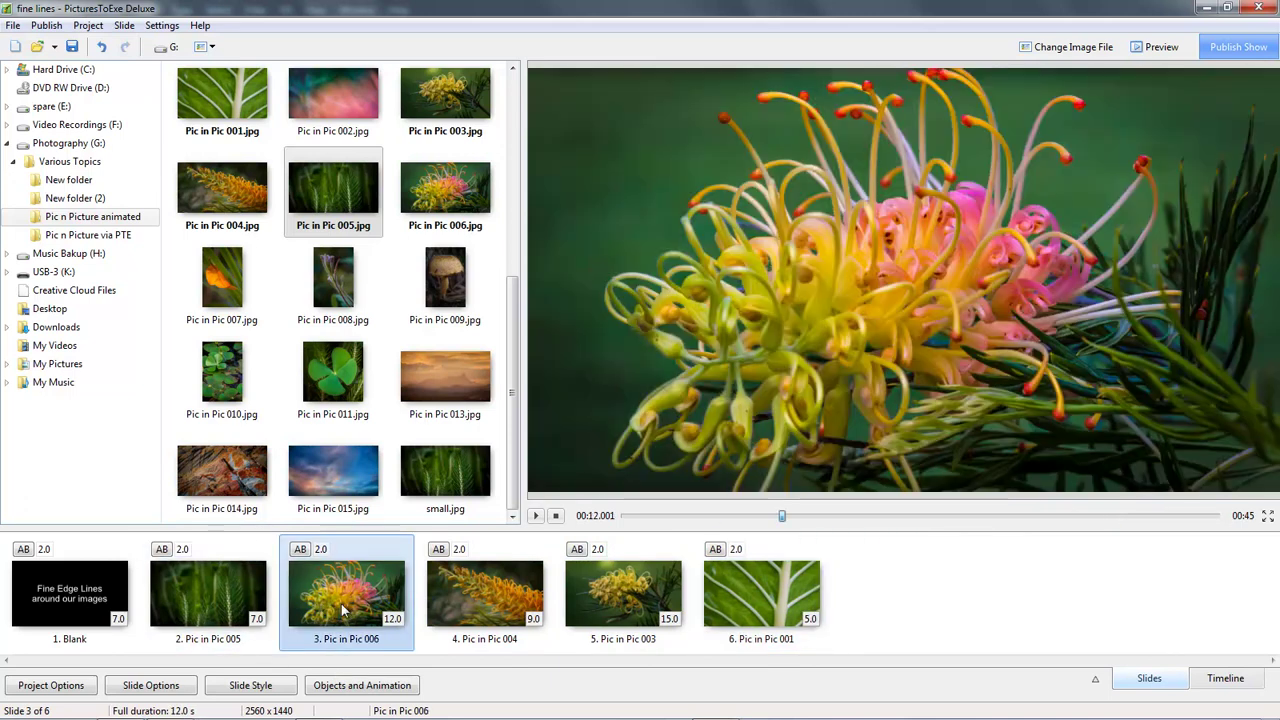
{"action": "left_click", "coordinate": [745, 580], "text": "shift"}
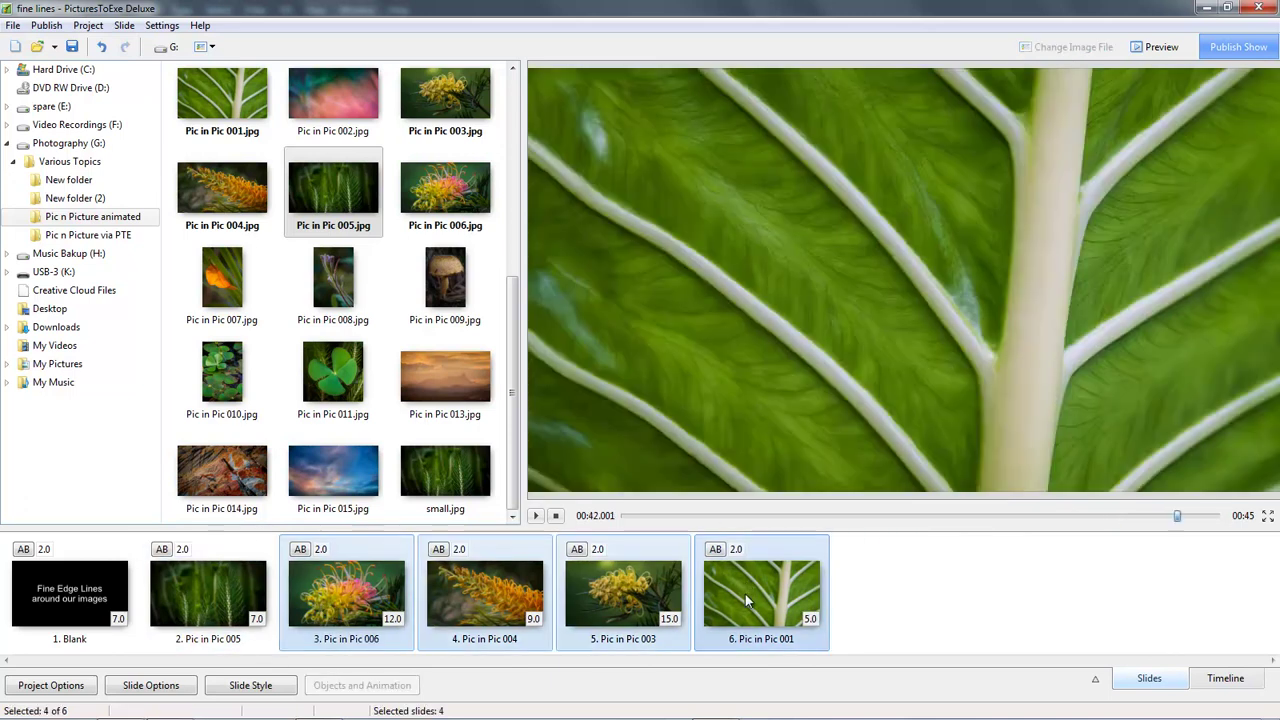
Apply the Edge Lines '1px in white' style to slides 3–6, then select slide 3 alone
{"action": "left_click", "coordinate": [248, 686]}
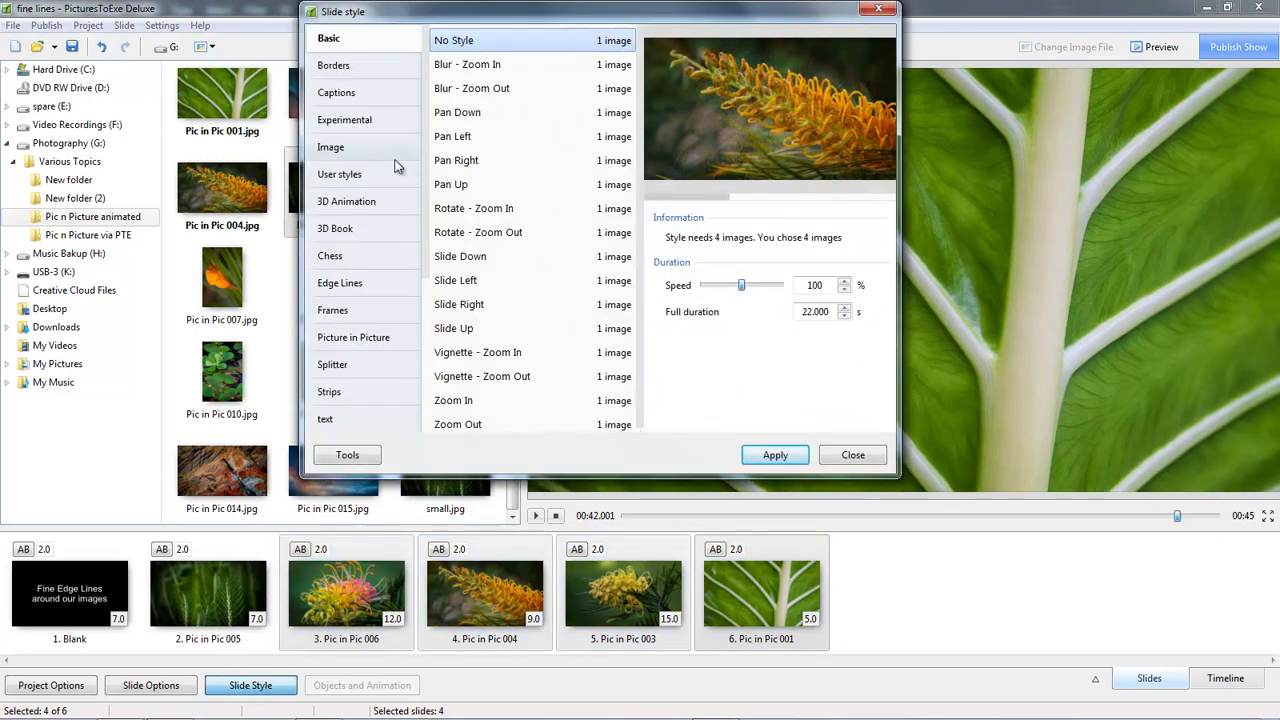
{"action": "left_click", "coordinate": [388, 283]}
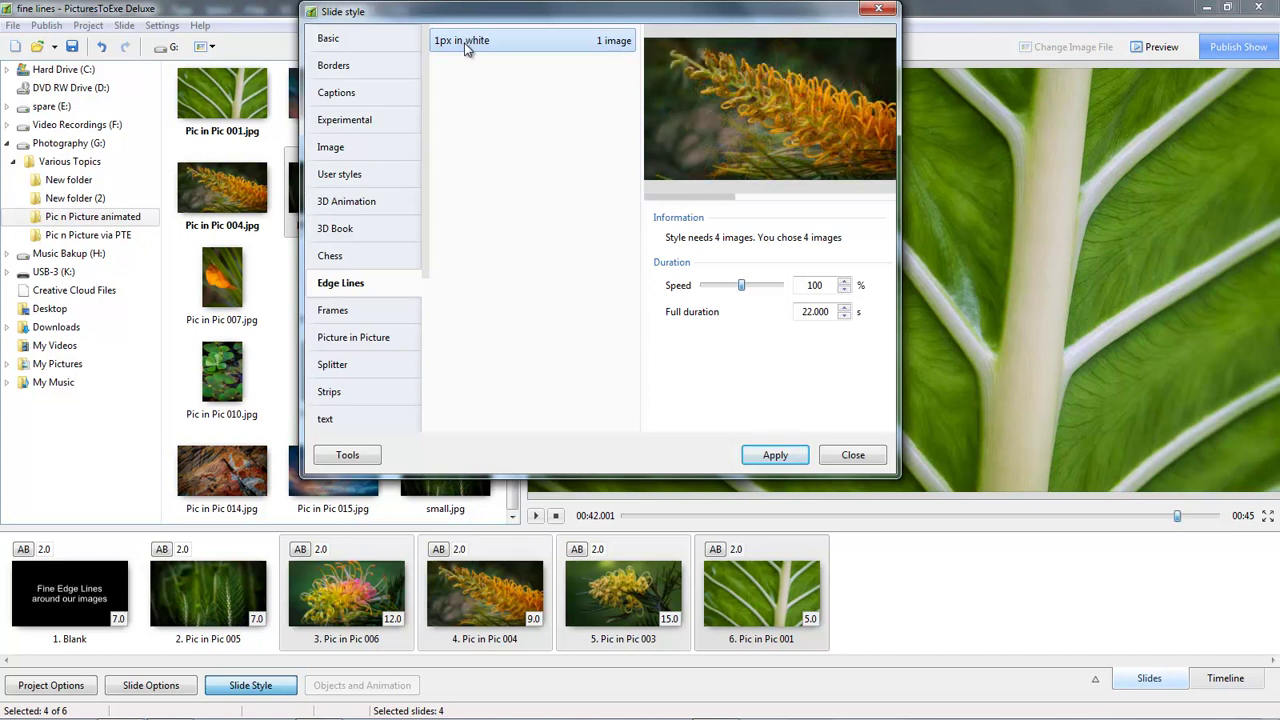
{"action": "double_click", "coordinate": [462, 41]}
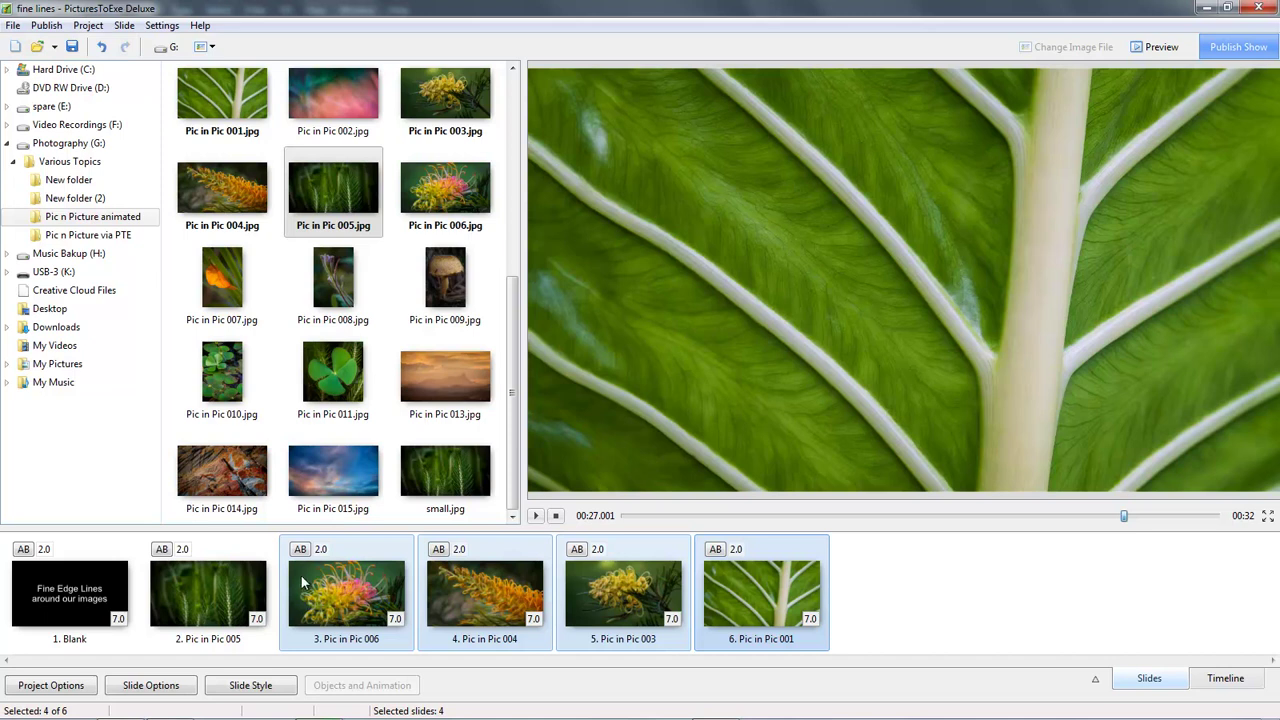
{"action": "left_click", "coordinate": [347, 607]}
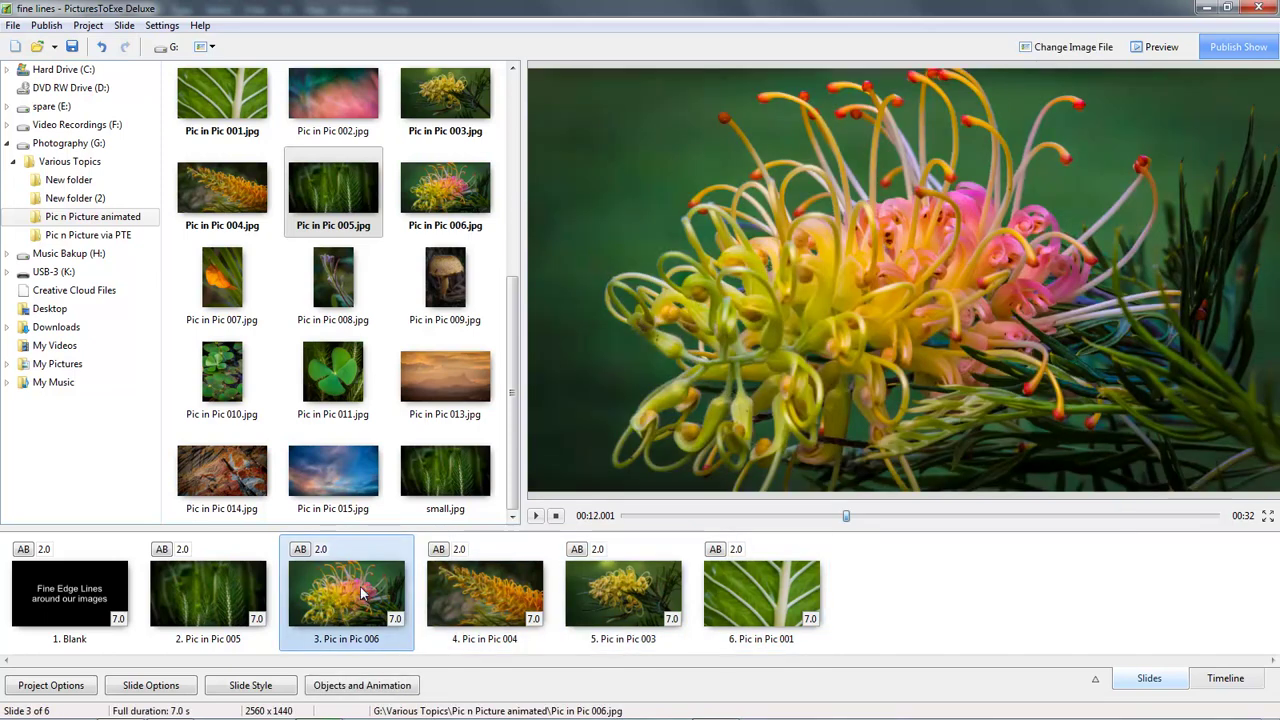
Shrink slide 3's picture to 91% zoom and slide 4's picture to about 96%
{"action": "left_click", "coordinate": [405, 684]}
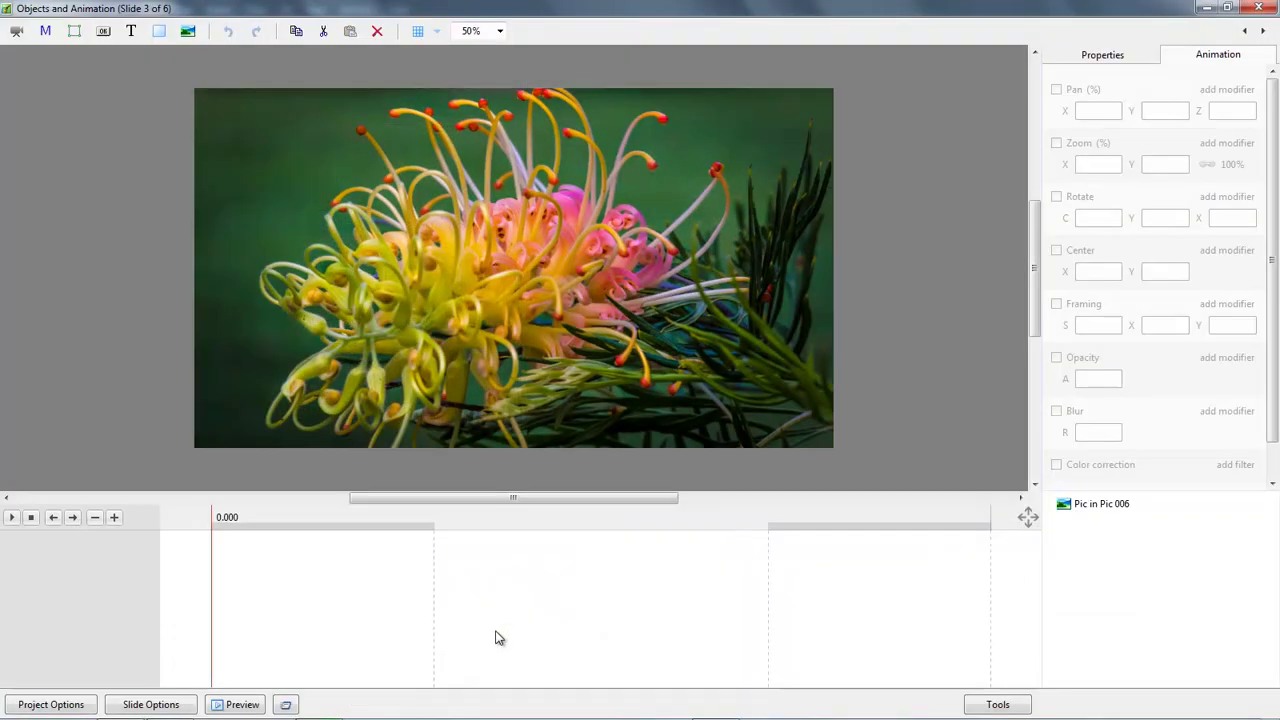
{"action": "left_click", "coordinate": [1080, 507]}
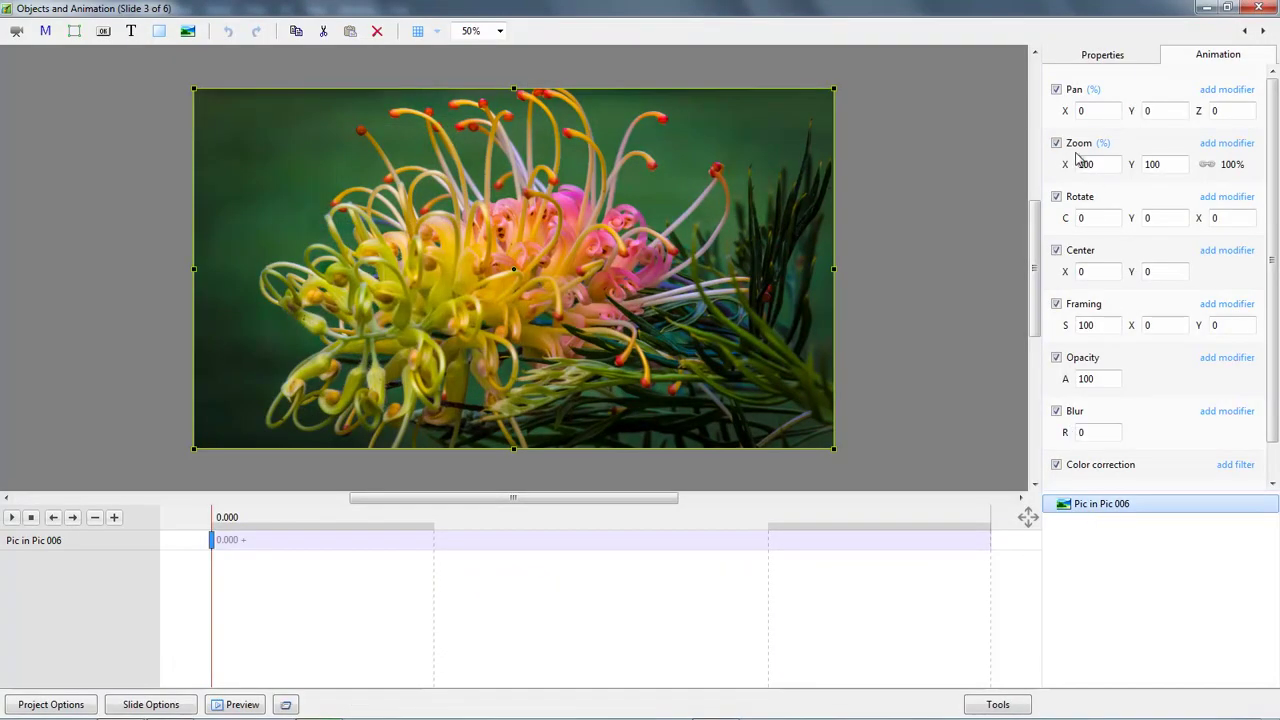
{"action": "left_click_drag", "start_coordinate": [1066, 165], "coordinate": [1058, 168]}
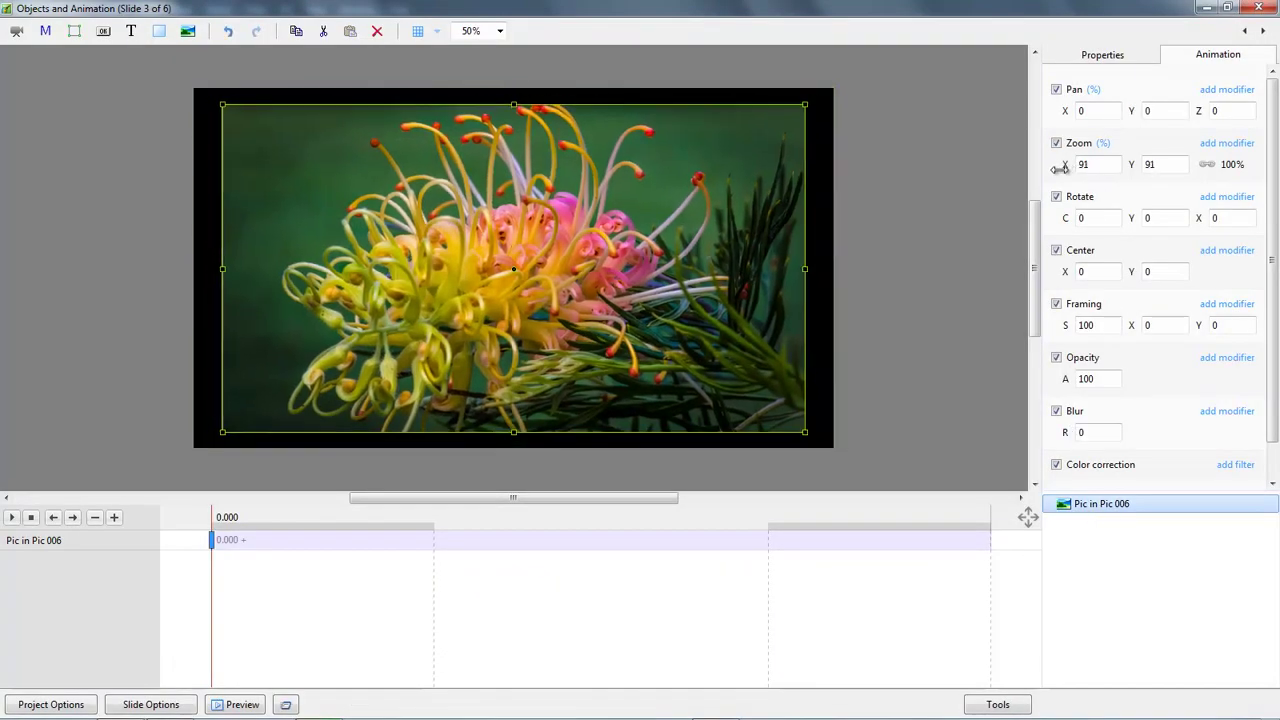
{"action": "left_click", "coordinate": [942, 219]}
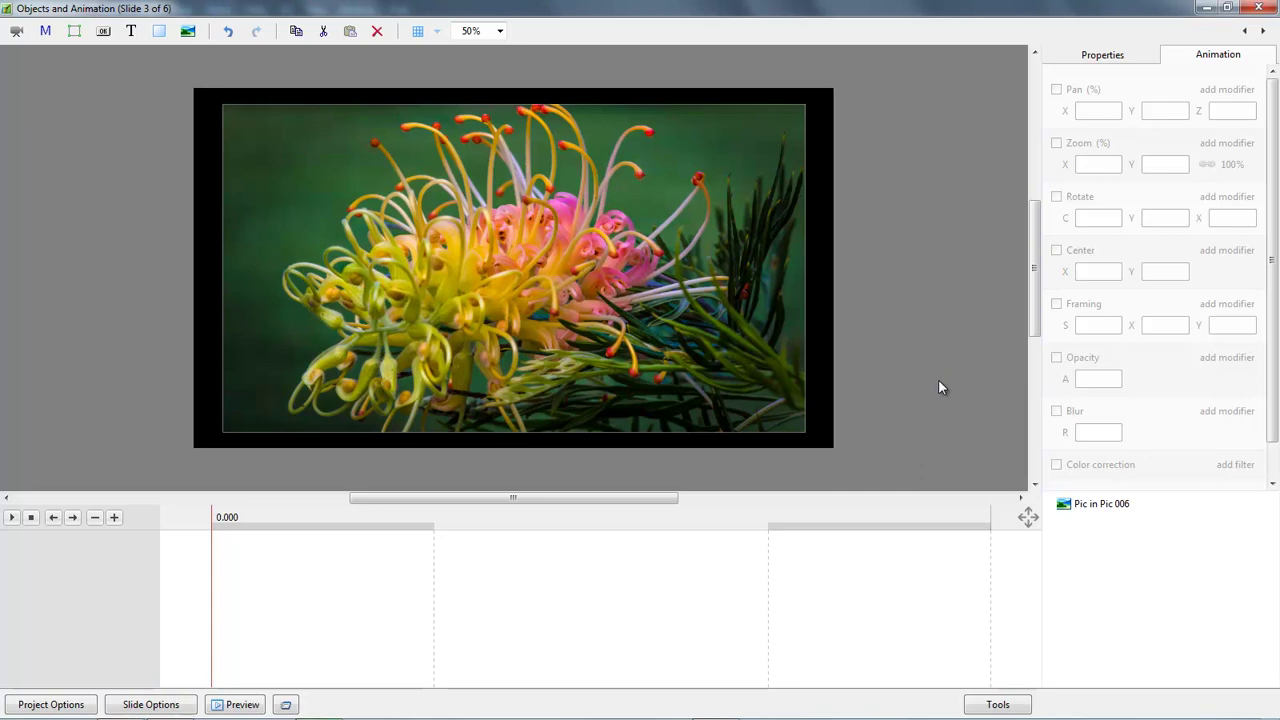
{"action": "left_click", "coordinate": [1263, 31]}
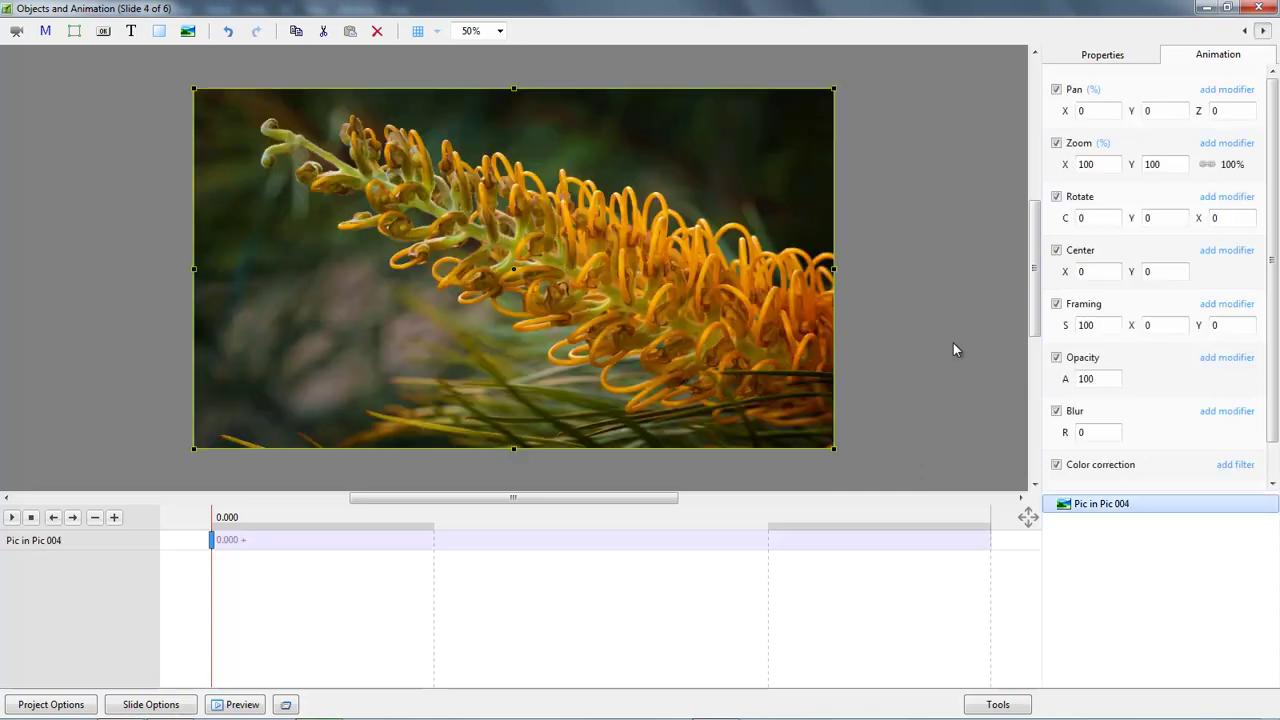
{"action": "left_click_drag", "start_coordinate": [1064, 164], "coordinate": [974, 198]}
{"action": "left_click", "coordinate": [948, 259]}
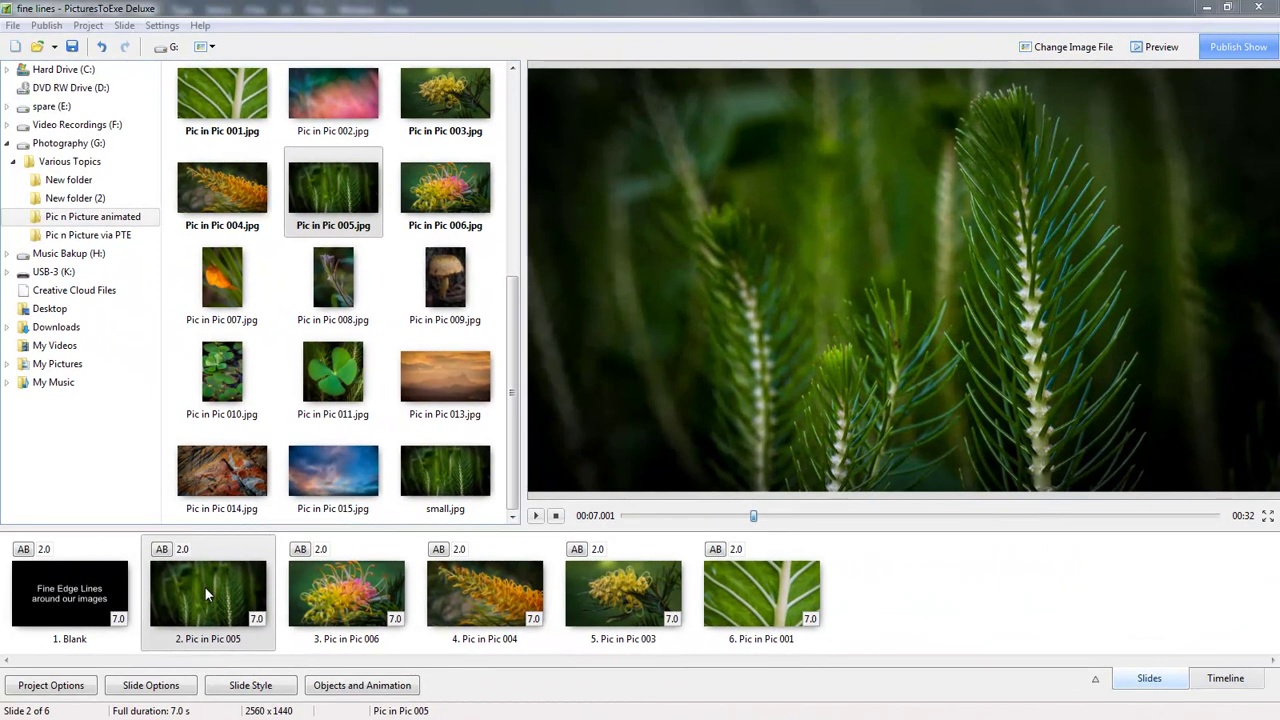
Select the slide 2 thumbnail, Pic in Pic 005, in the slide list
{"action": "left_click", "coordinate": [209, 584]}
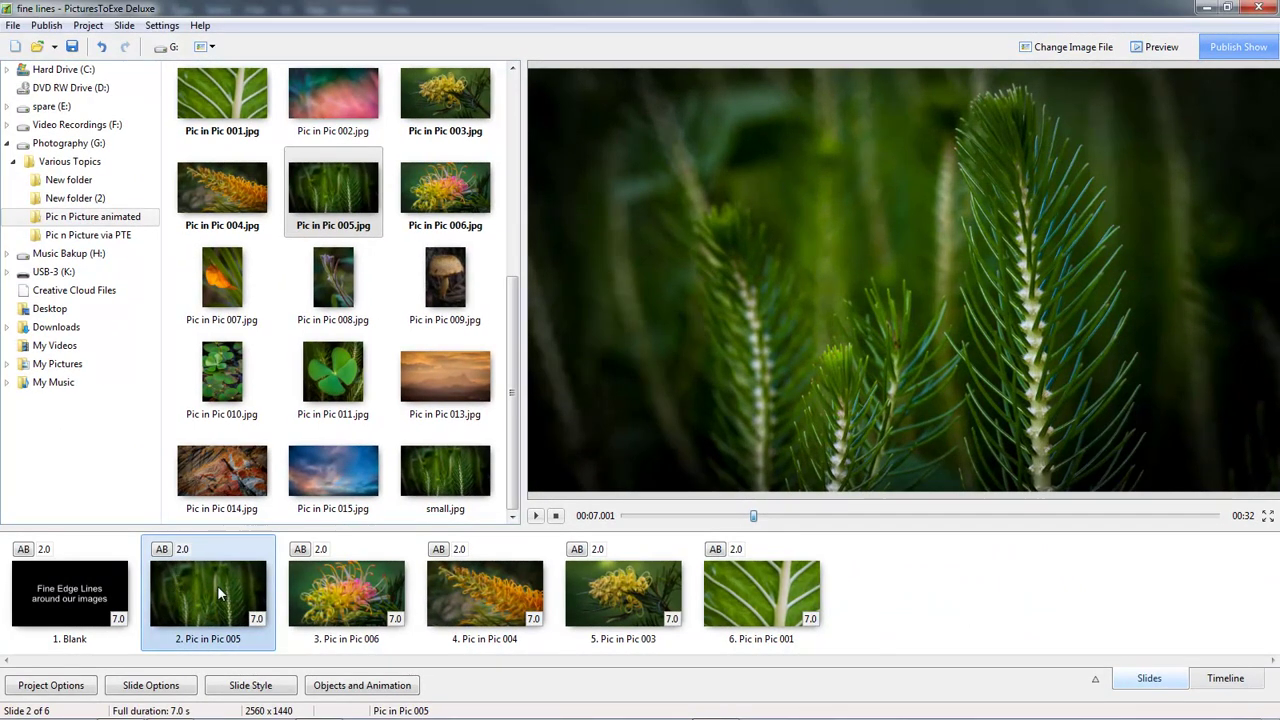
Change the border width of slide 2's picture to 2 px
{"action": "left_click", "coordinate": [378, 686]}
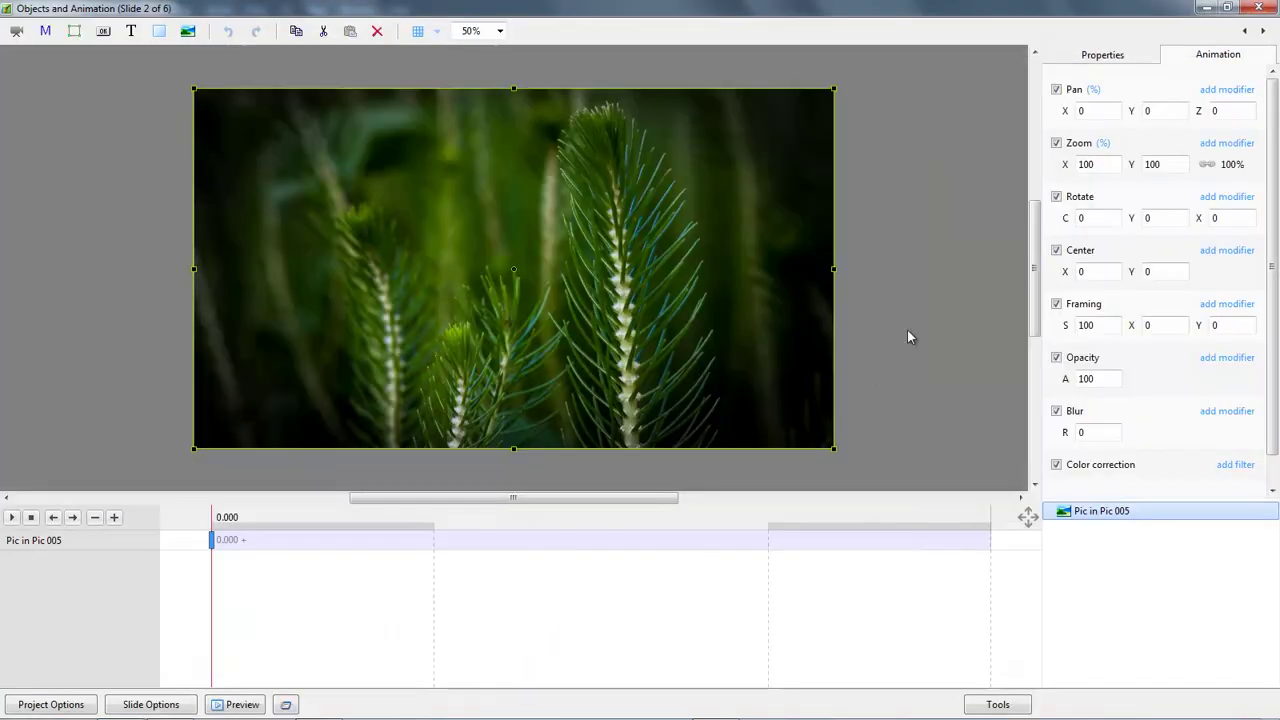
{"action": "left_click", "coordinate": [1093, 58]}
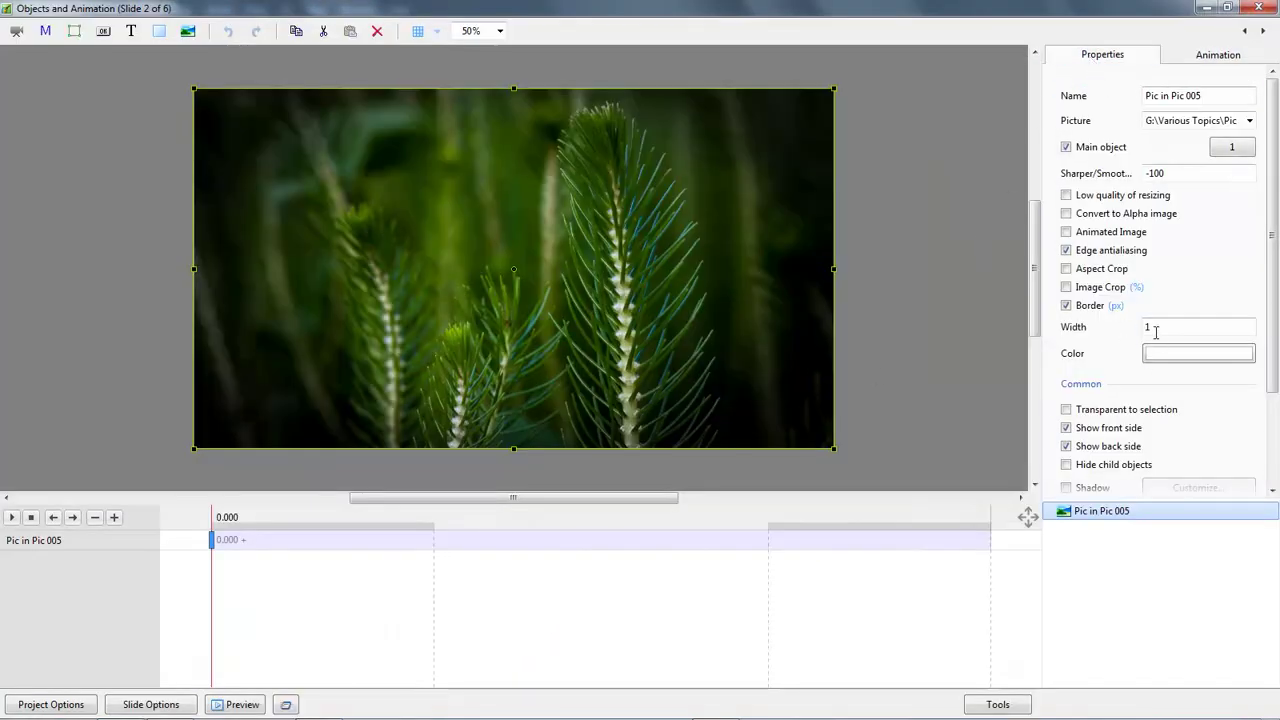
{"action": "left_click_drag", "start_coordinate": [1160, 327], "coordinate": [1138, 326]}
{"action": "type", "text": "2"}
Save slide 2 as a new Edge Lines slide style named '2px in white'
{"action": "left_click", "coordinate": [1258, 8]}
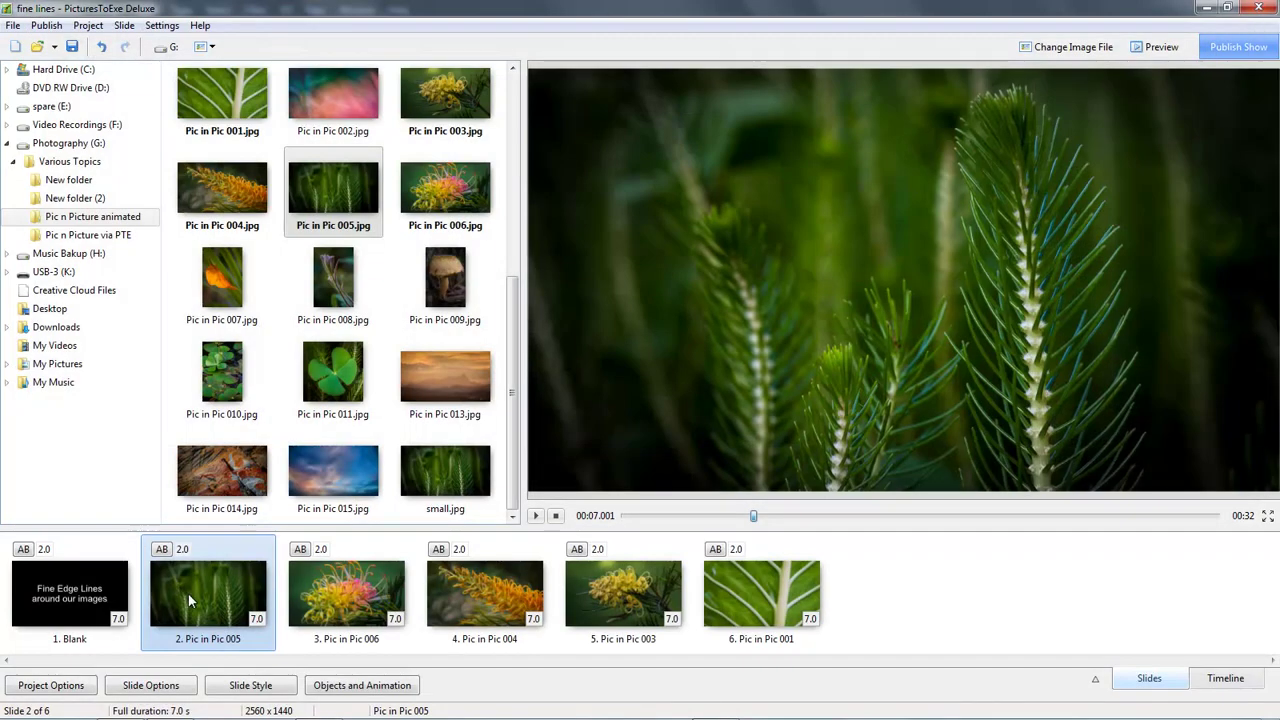
{"action": "left_click", "coordinate": [243, 692]}
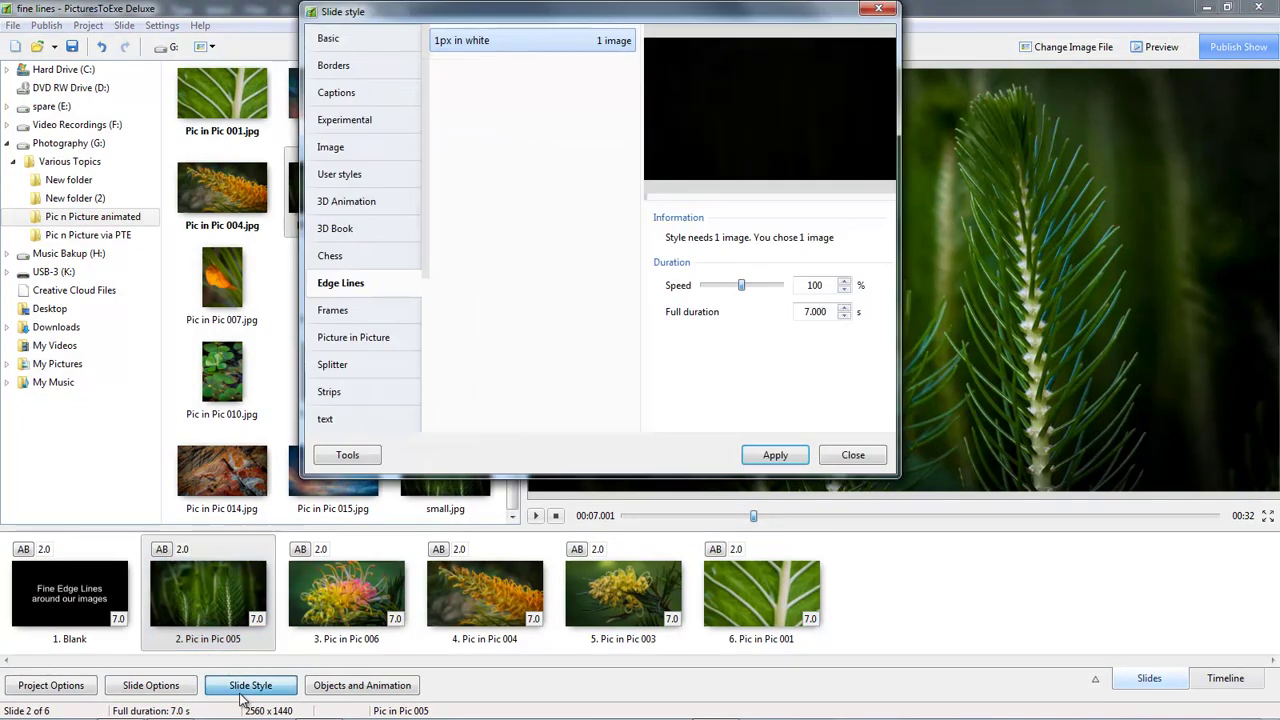
{"action": "left_click", "coordinate": [345, 457]}
{"action": "left_click", "coordinate": [376, 338]}
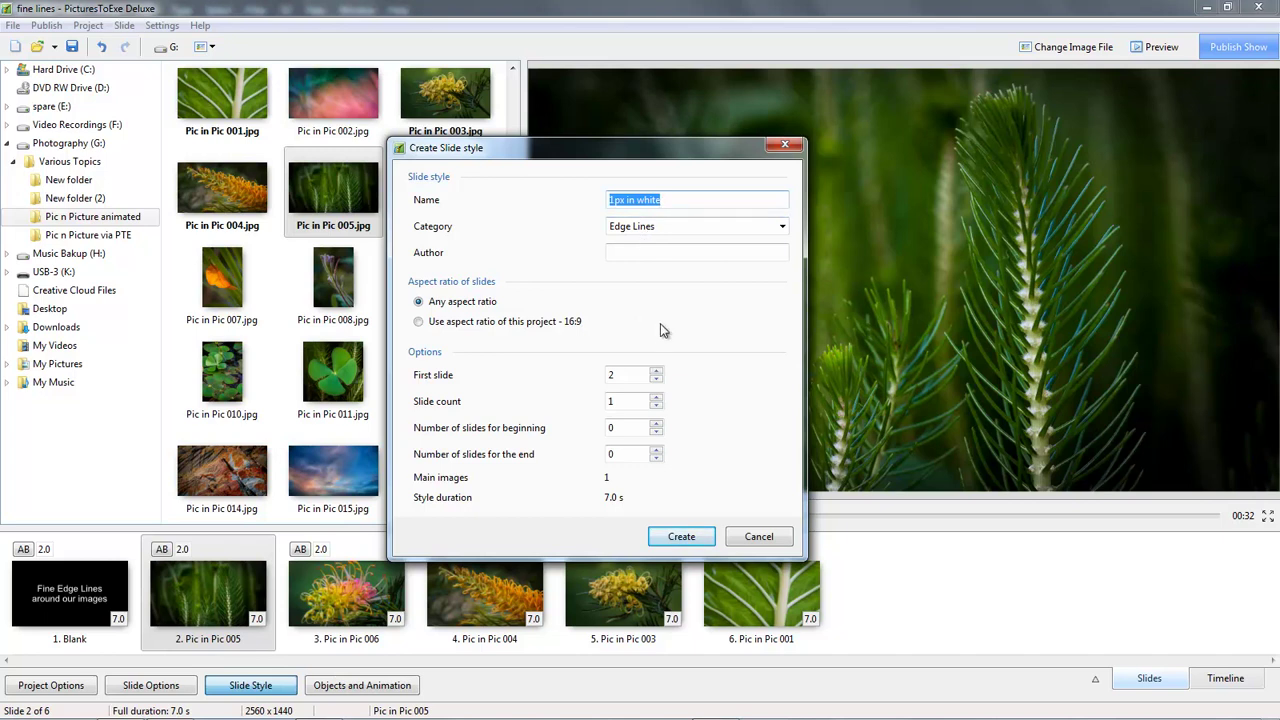
{"action": "left_click", "coordinate": [612, 199]}
{"action": "type", "text": "2"}
{"action": "key", "text": "Delete"}
{"action": "left_click", "coordinate": [683, 539]}
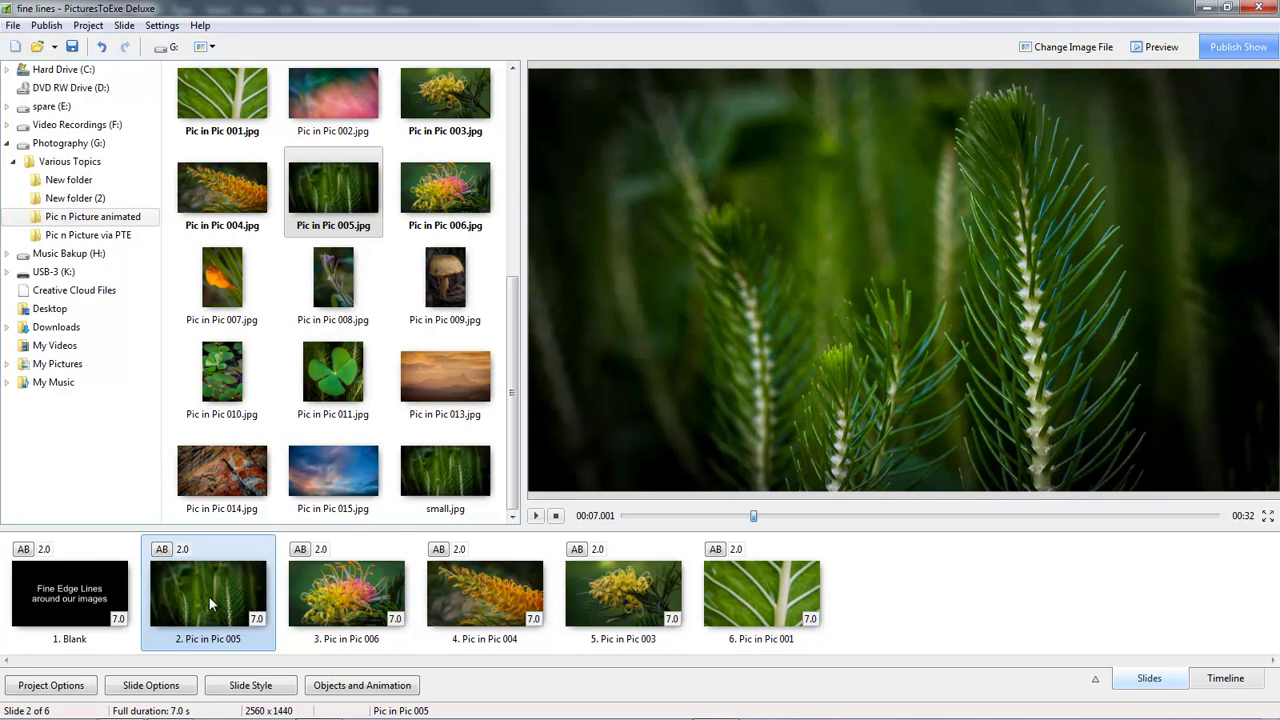
Set slide 2's picture border width to 3 px in Objects and Animation
{"action": "left_click", "coordinate": [335, 685]}
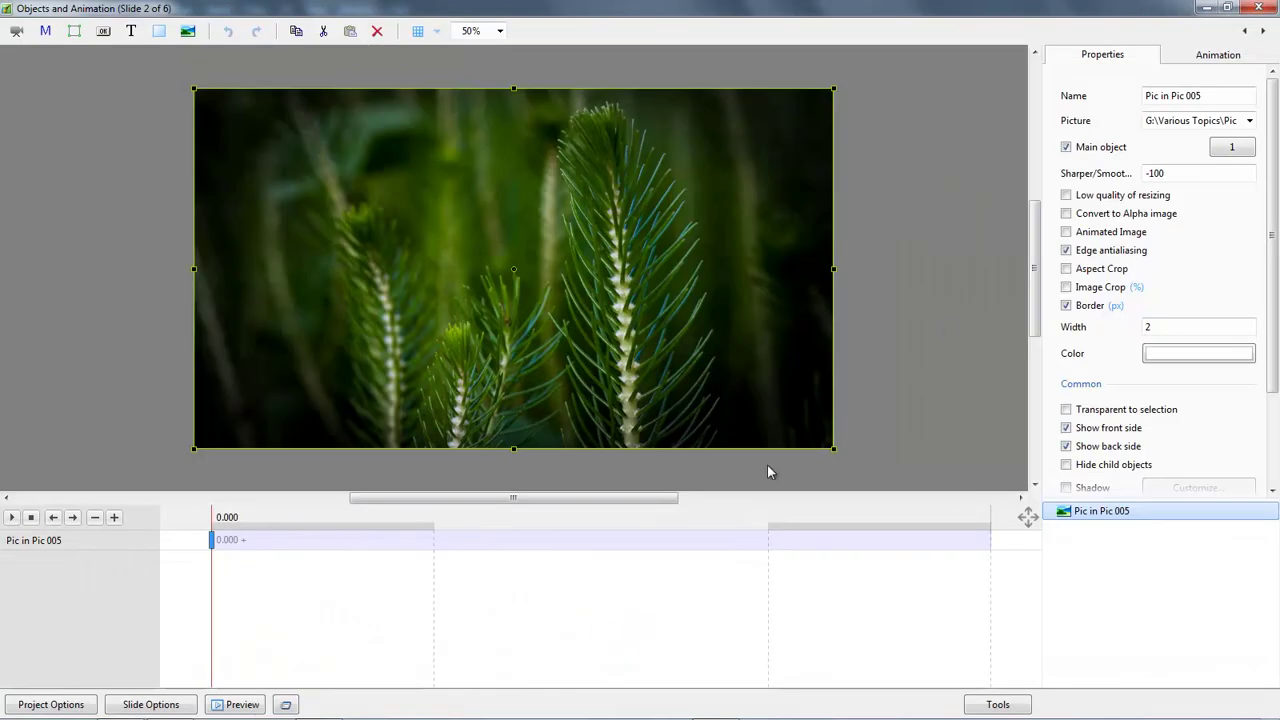
{"action": "double_click", "coordinate": [1159, 327]}
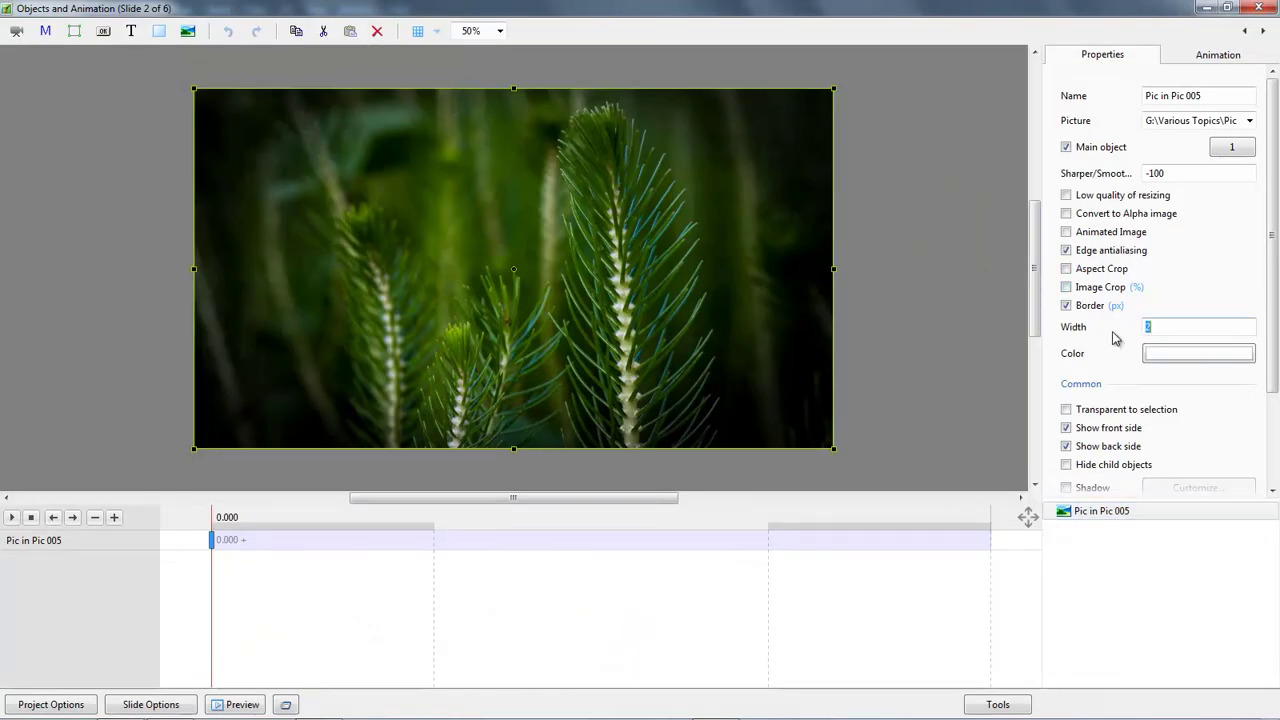
{"action": "type", "text": "3"}
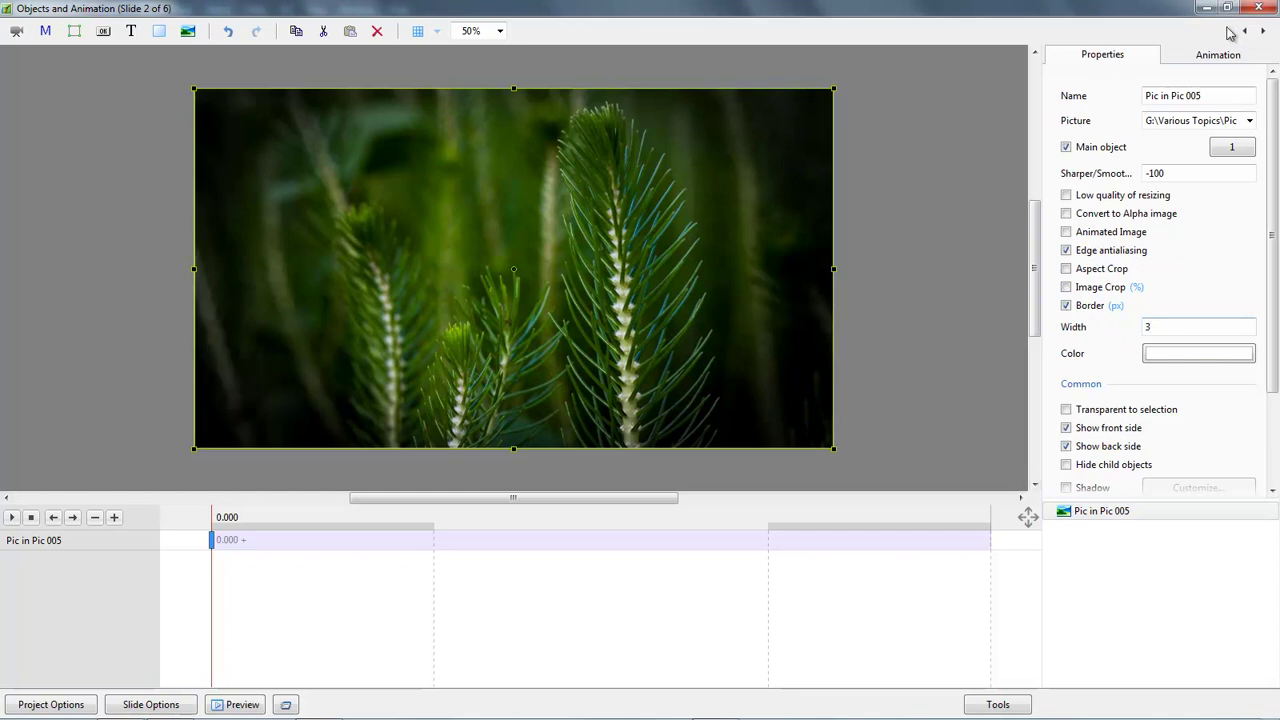
{"action": "left_click", "coordinate": [1258, 8]}
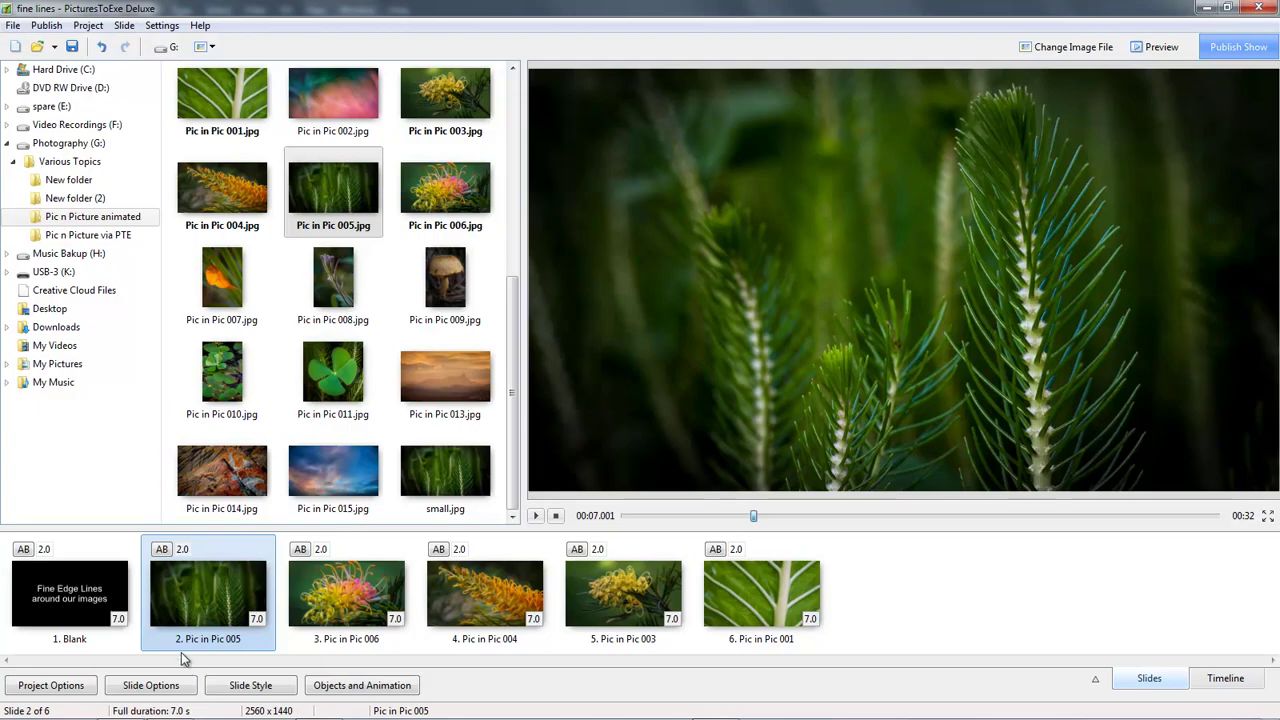
Create a new Edge Lines slide style from slide 2 named '3px in white'
{"action": "left_click", "coordinate": [231, 690]}
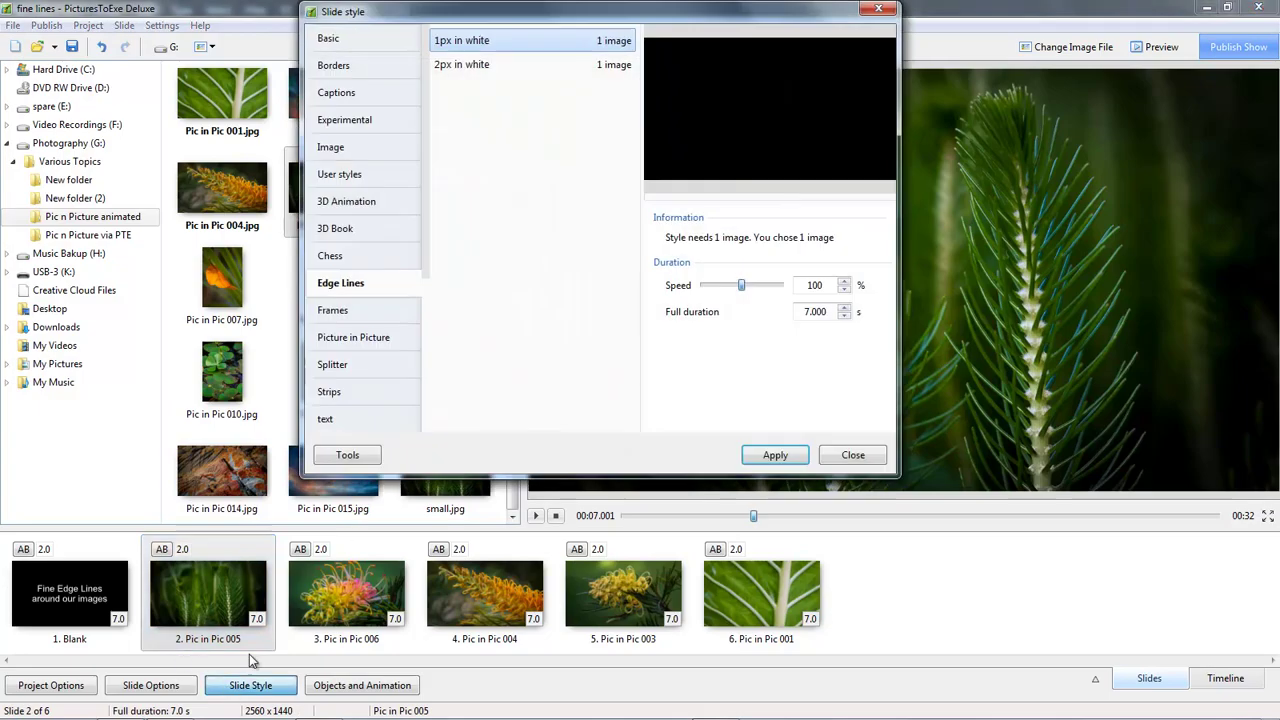
{"action": "left_click", "coordinate": [340, 455]}
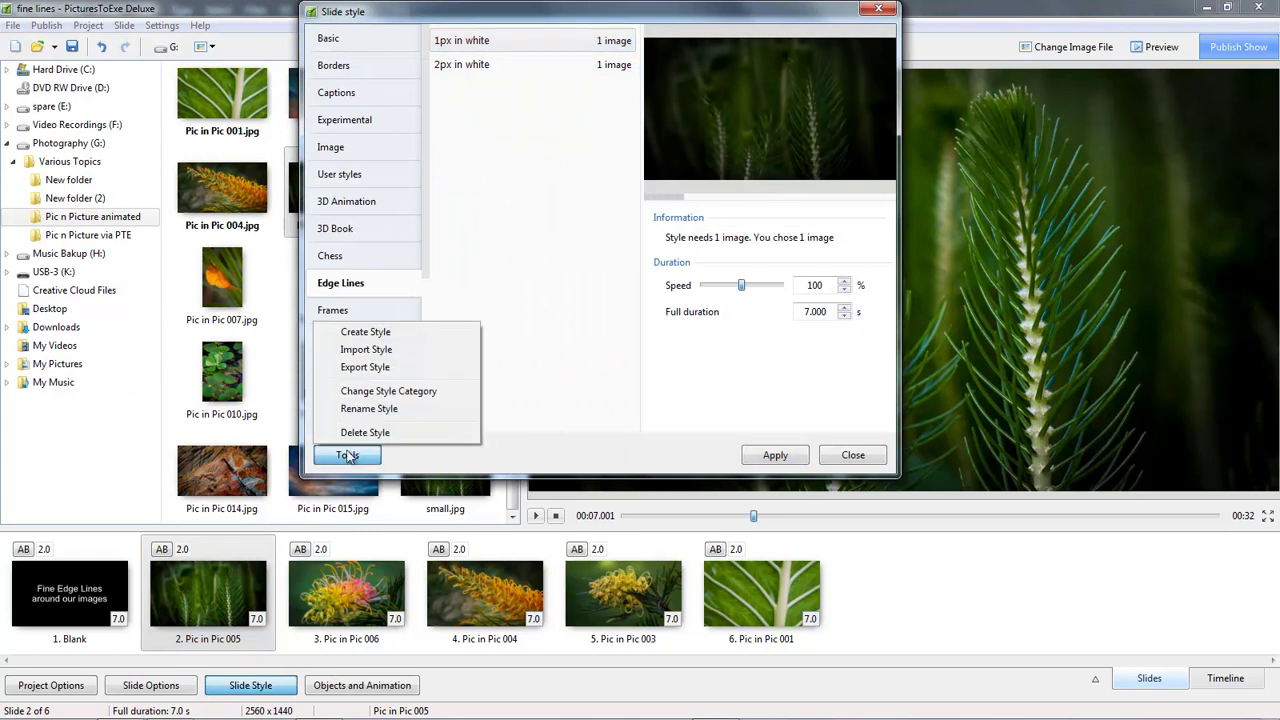
{"action": "left_click", "coordinate": [385, 334]}
{"action": "left_click", "coordinate": [611, 199]}
{"action": "type", "text": "3px in white"}
{"action": "left_click", "coordinate": [681, 536]}
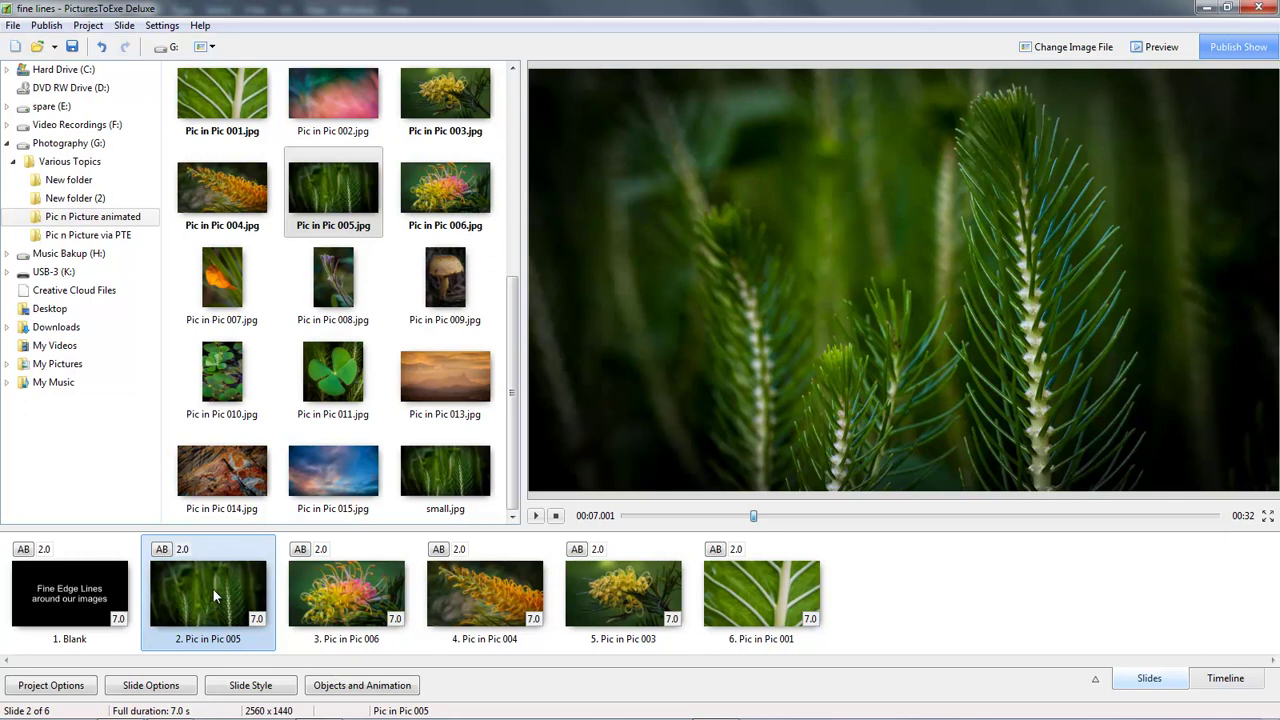
Change slide 2's picture border to 1 px width in mid-grey 818080
{"action": "left_click", "coordinate": [358, 688]}
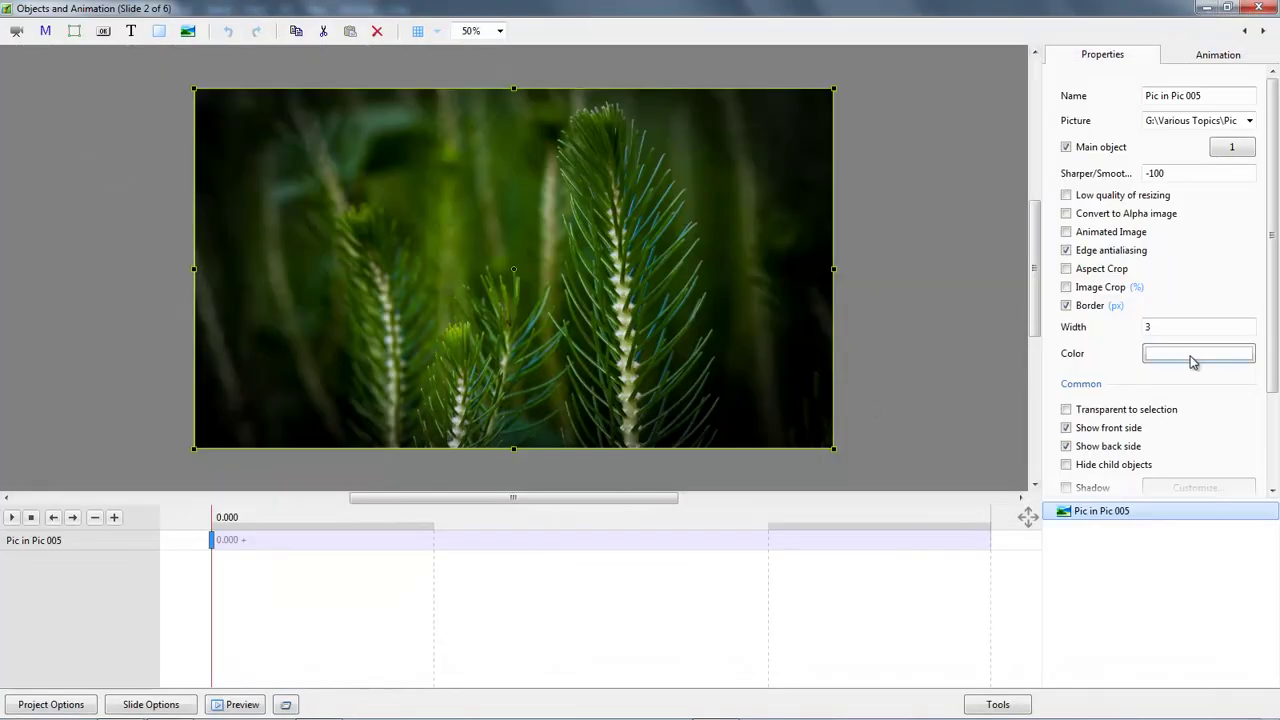
{"action": "double_click", "coordinate": [1148, 328]}
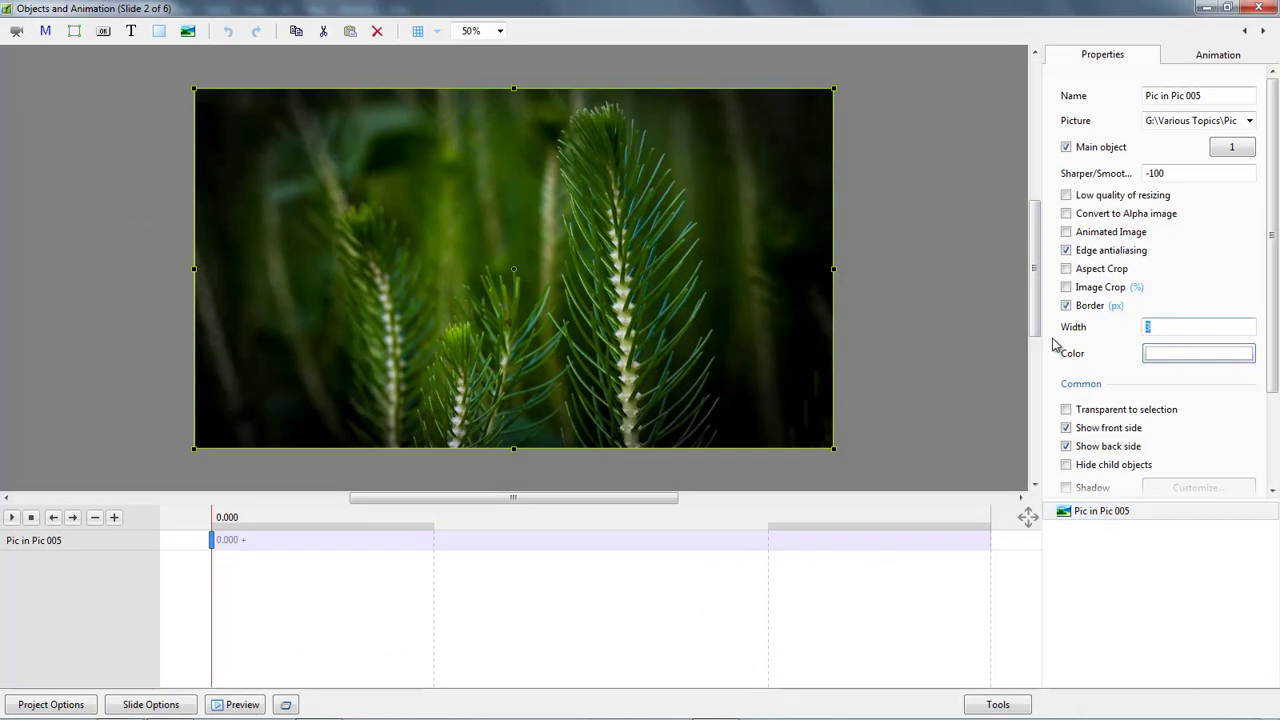
{"action": "type", "text": "1"}
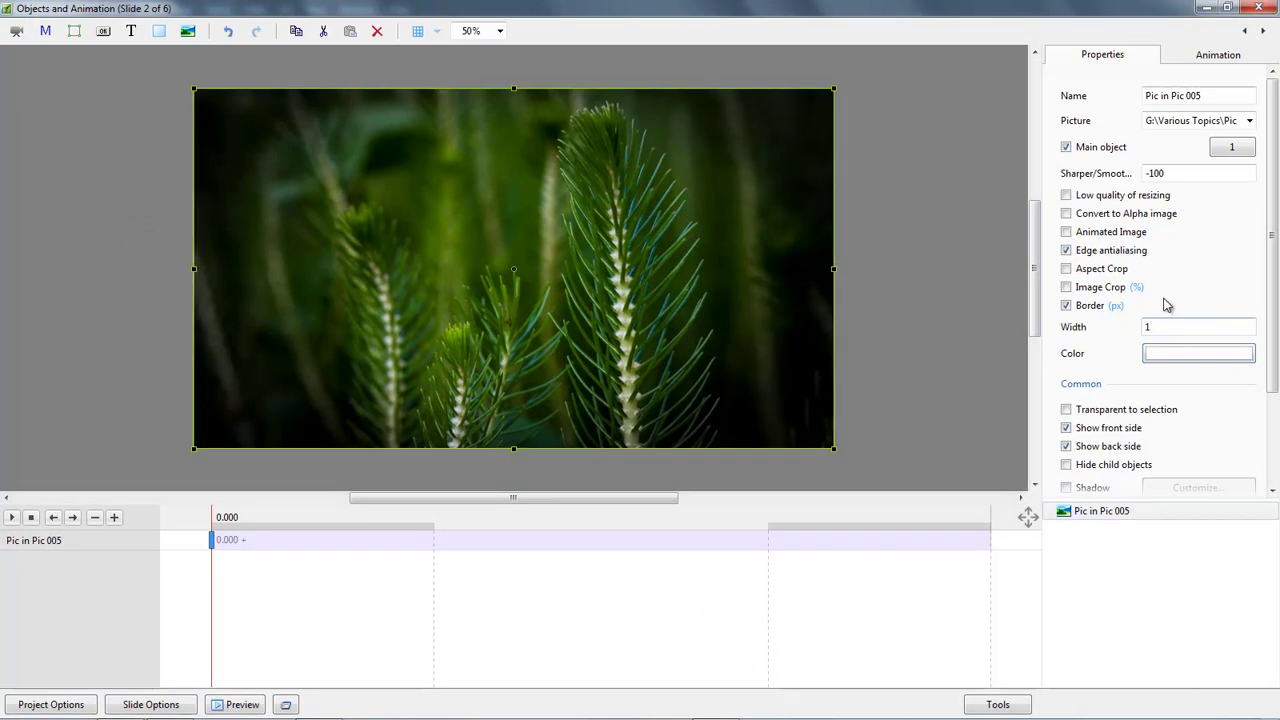
{"action": "left_click", "coordinate": [1202, 358]}
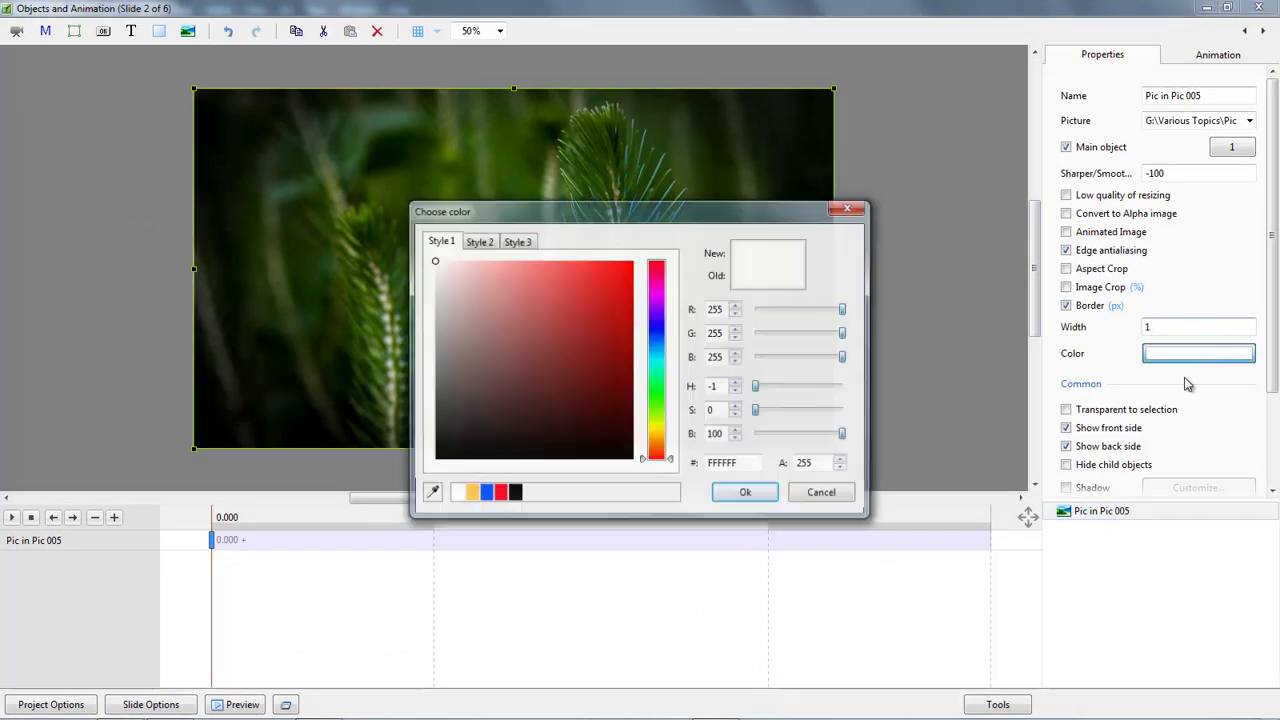
{"action": "left_click", "coordinate": [434, 362]}
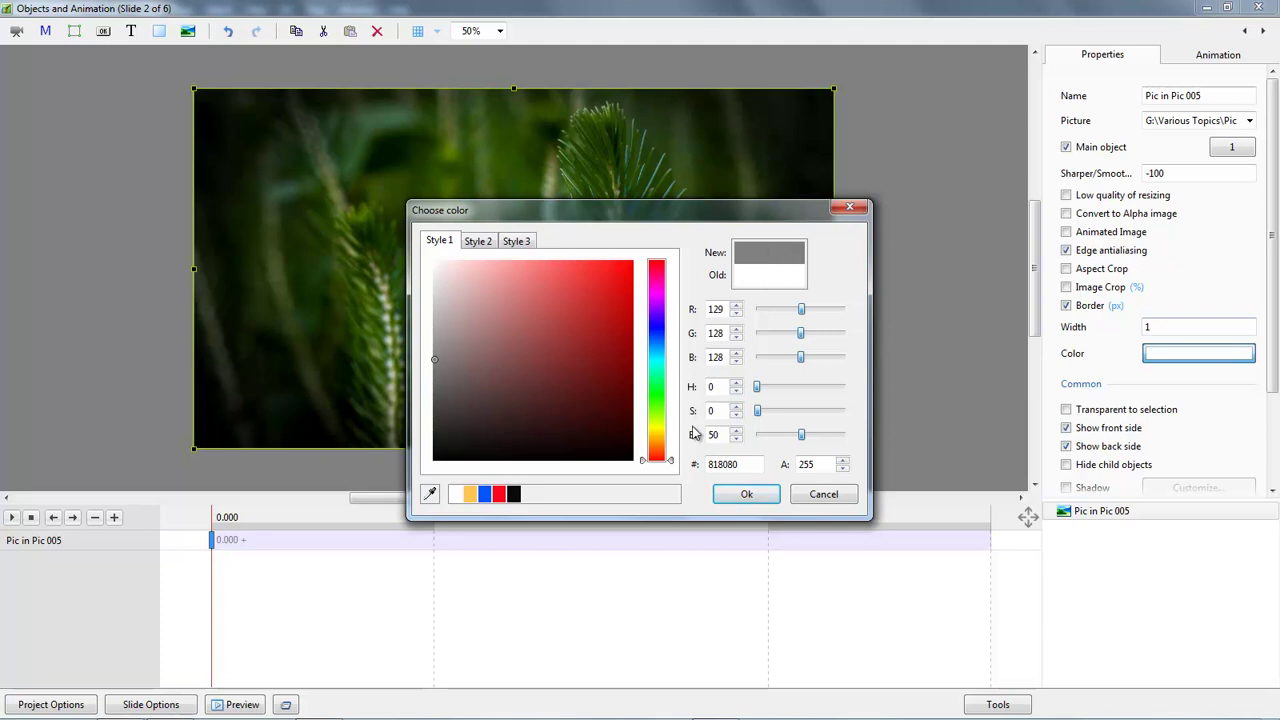
{"action": "left_click", "coordinate": [746, 496]}
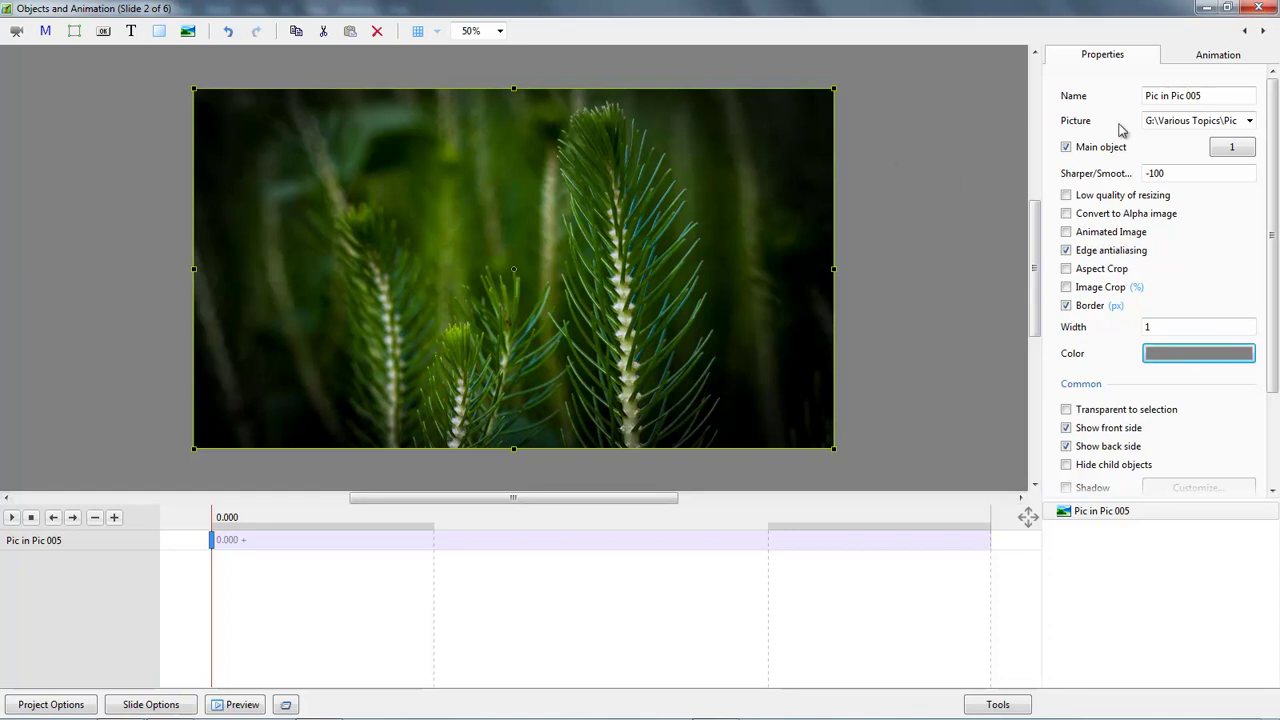
{"action": "left_click", "coordinate": [1215, 57]}
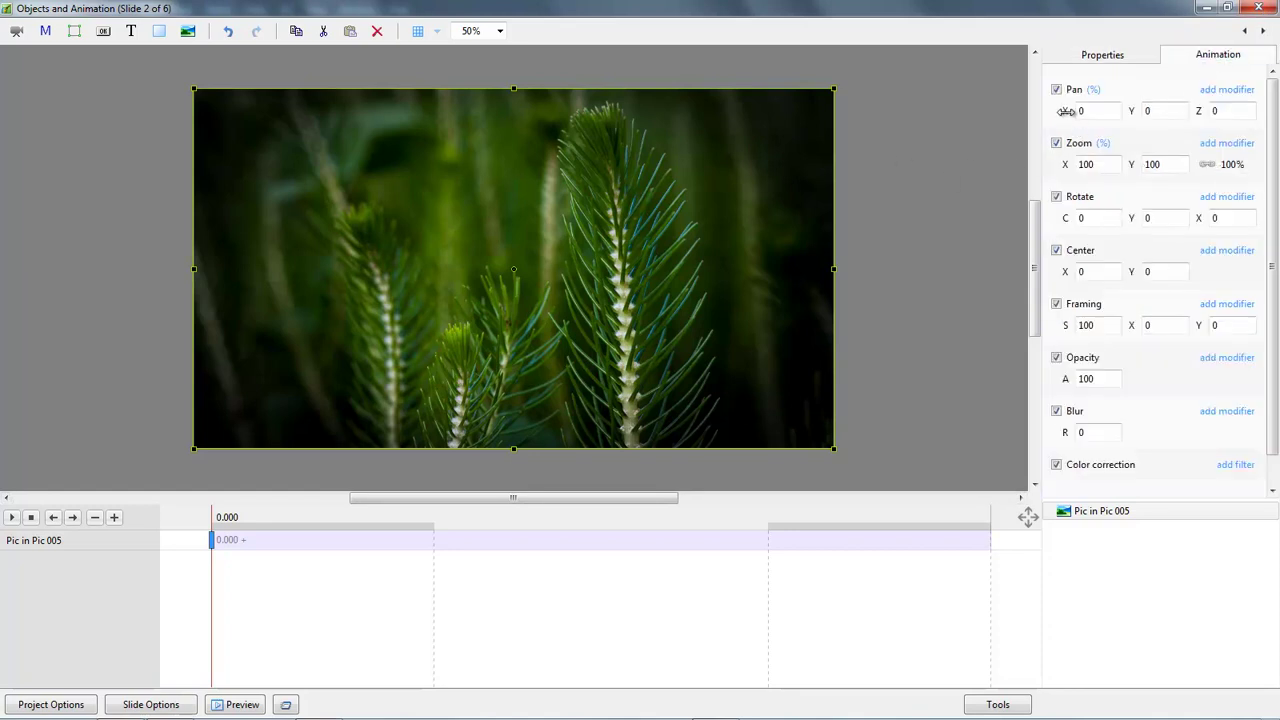
Nudge slide 2's picture right and zoom it to 91%, checking its edge at 100% view
{"action": "left_click_drag", "start_coordinate": [1065, 111], "coordinate": [1071, 114]}
{"action": "left_click_drag", "start_coordinate": [1066, 167], "coordinate": [1055, 189]}
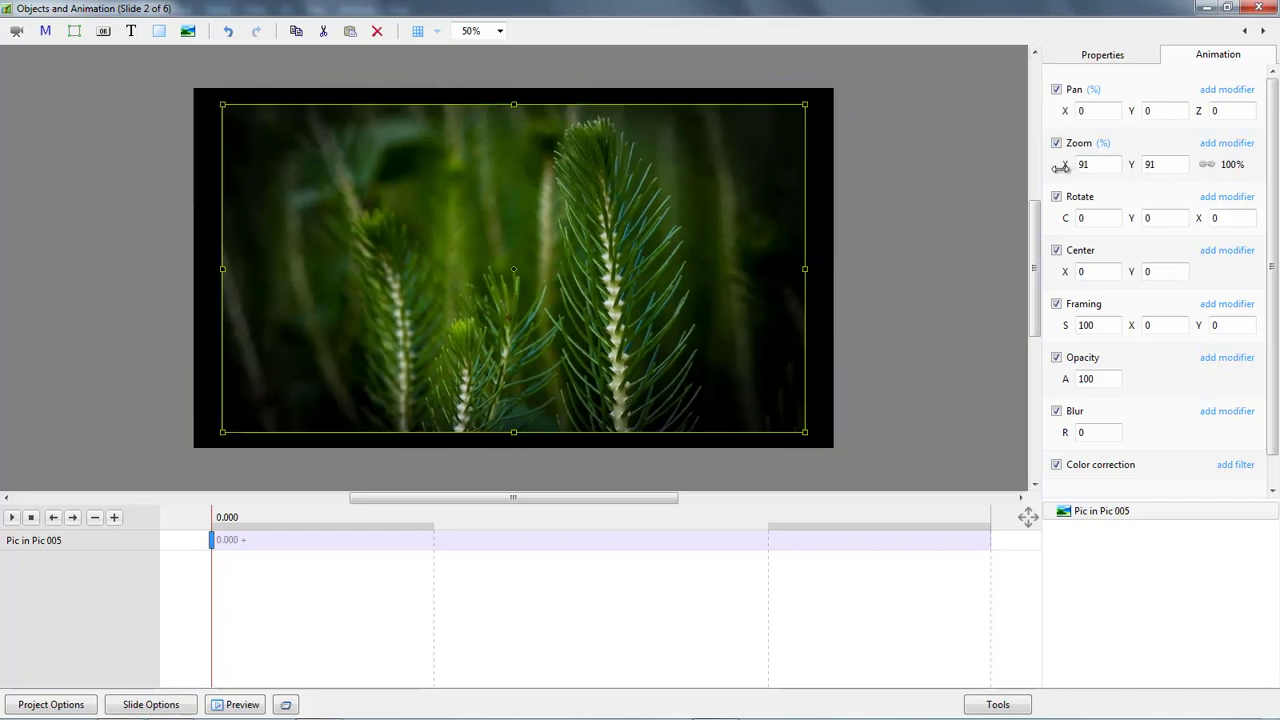
{"action": "left_click", "coordinate": [500, 31]}
{"action": "left_click", "coordinate": [487, 124]}
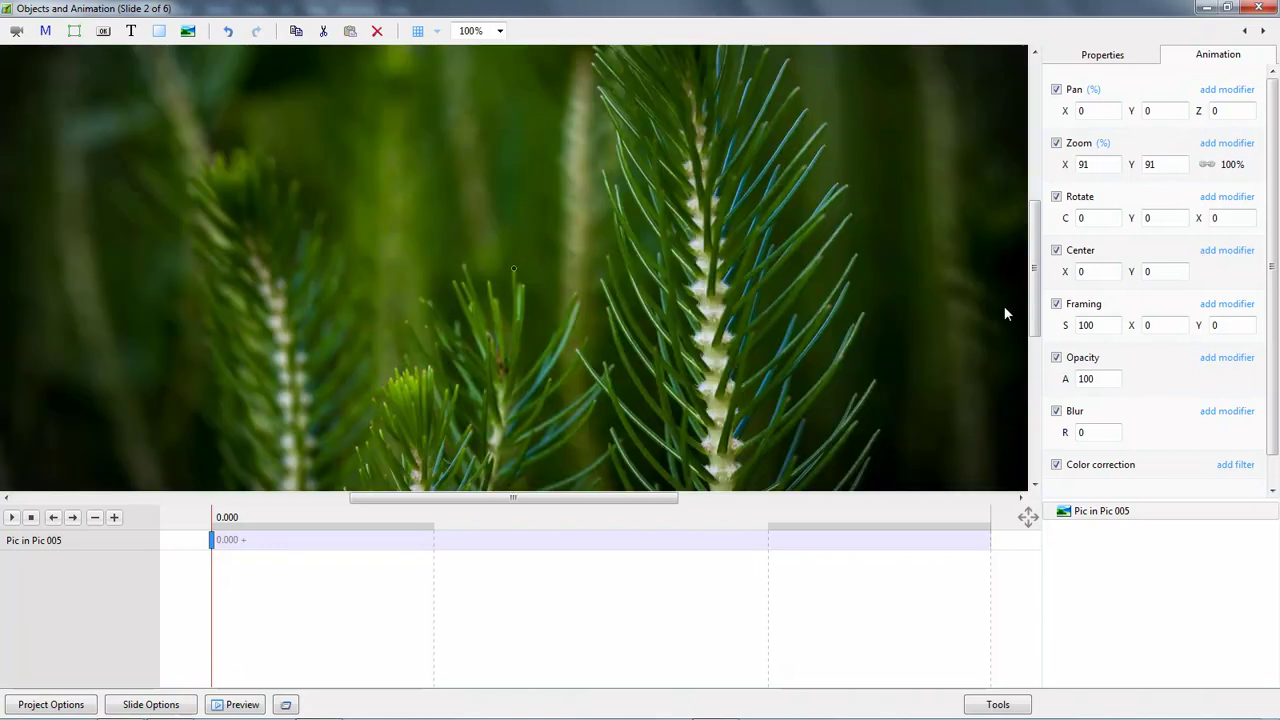
{"action": "left_click_drag", "start_coordinate": [1033, 283], "coordinate": [1045, 198]}
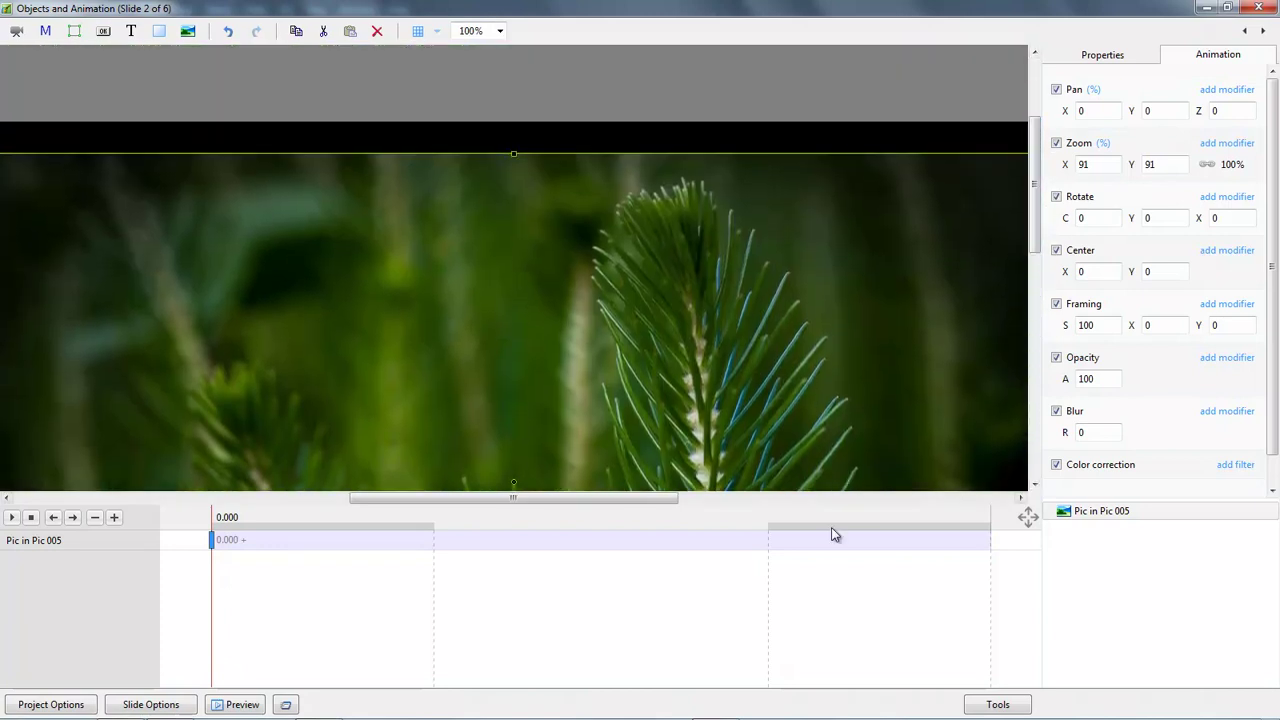
{"action": "left_click_drag", "start_coordinate": [658, 509], "coordinate": [805, 509]}
{"action": "left_click", "coordinate": [968, 398]}
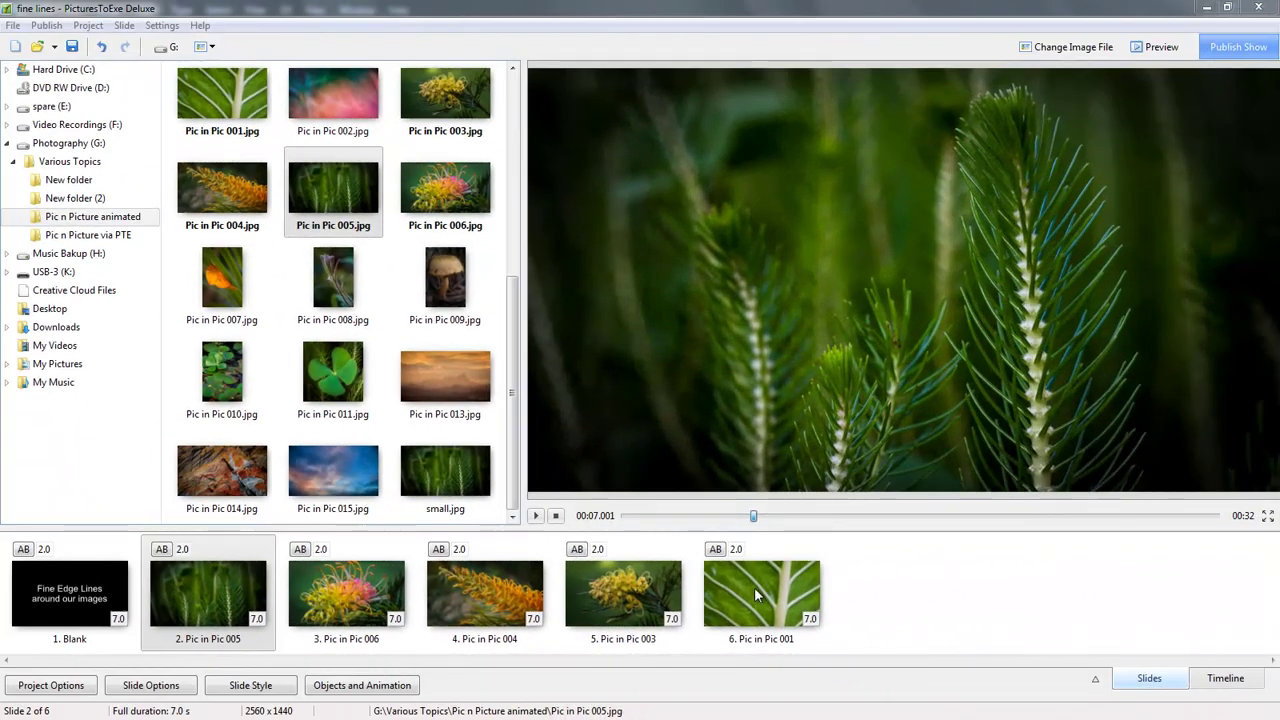
Apply the 3px in Mid-Grey edge-lines style to slides 2–6, then reselect slide 2 alone
{"action": "left_click", "coordinate": [755, 590], "text": "shift"}
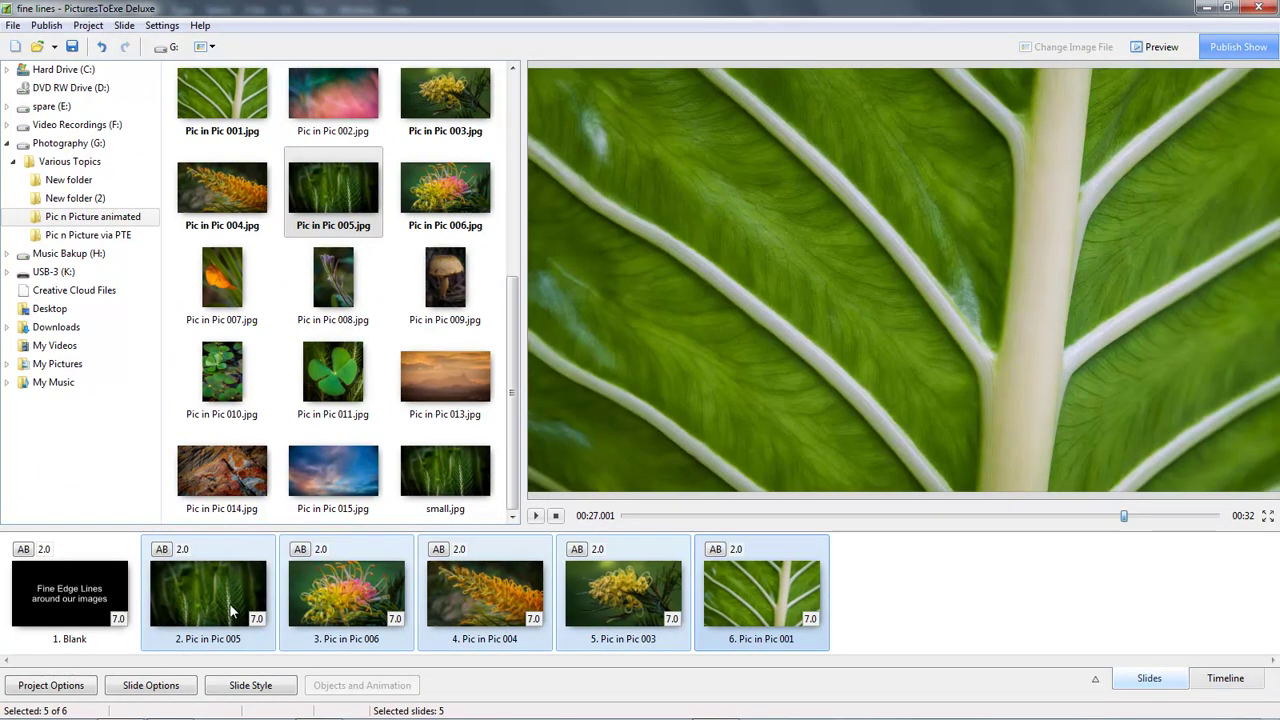
{"action": "left_click", "coordinate": [240, 686]}
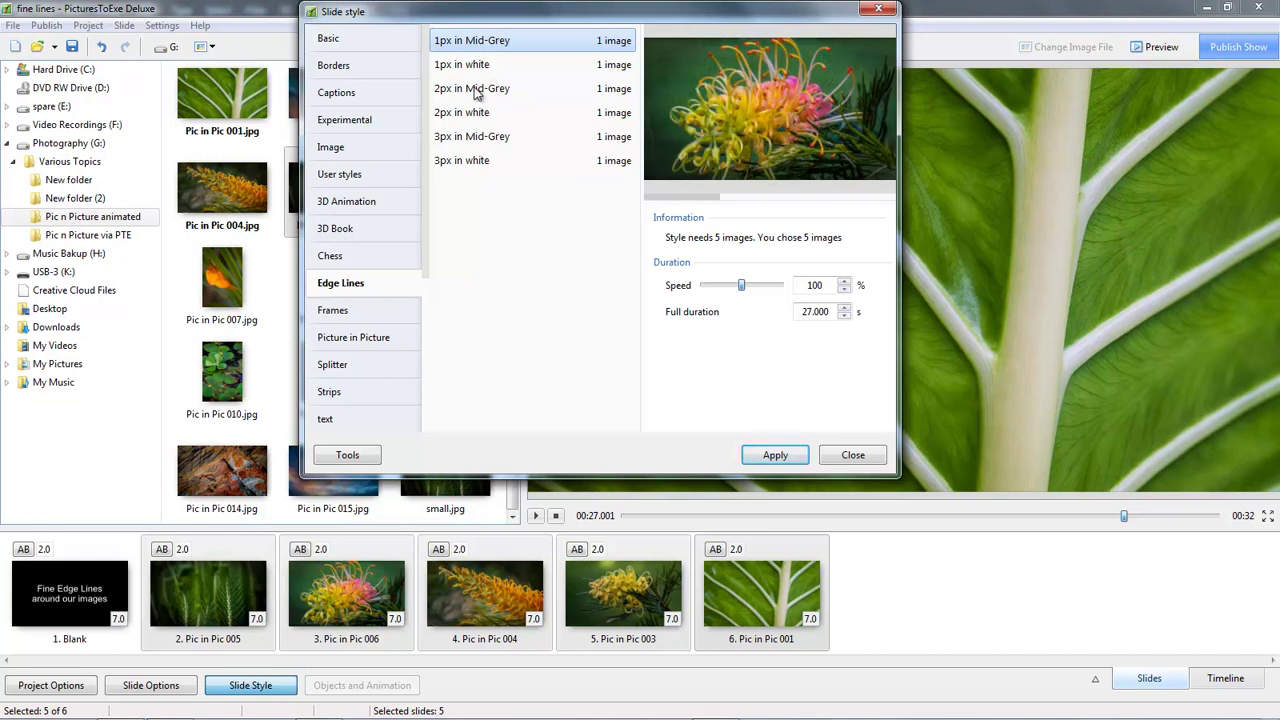
{"action": "left_click", "coordinate": [471, 138]}
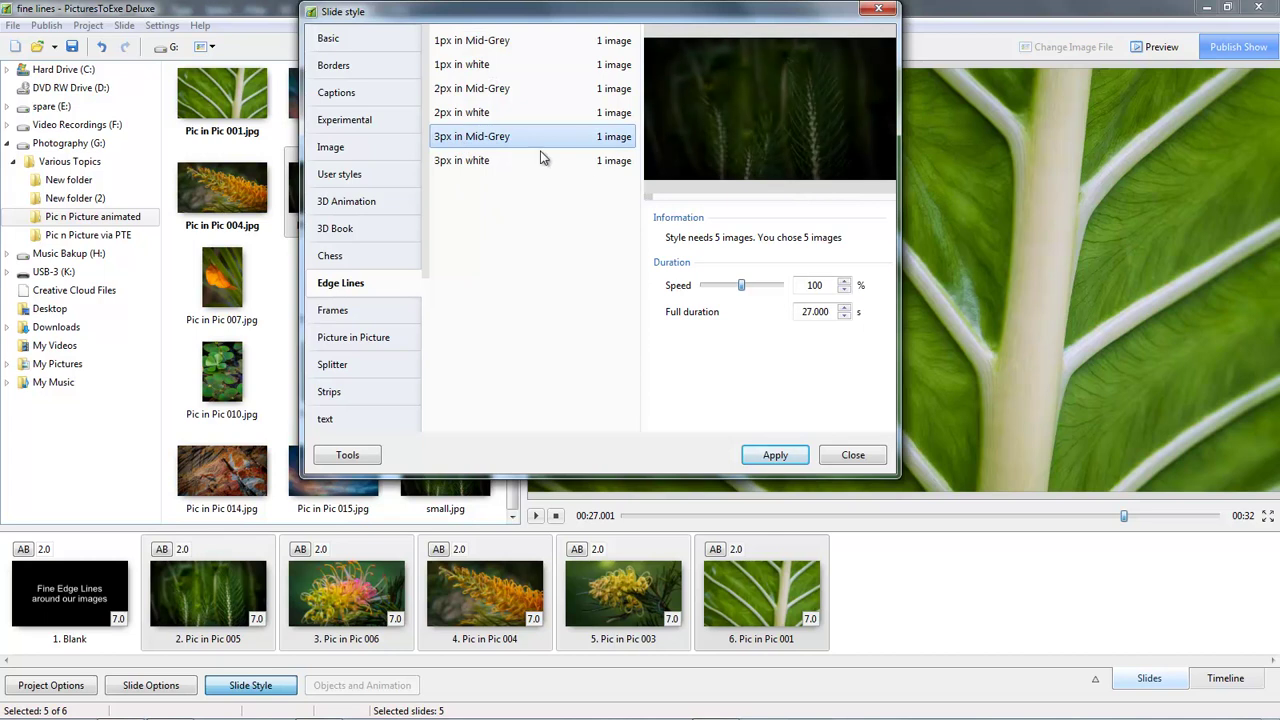
{"action": "left_click", "coordinate": [772, 466]}
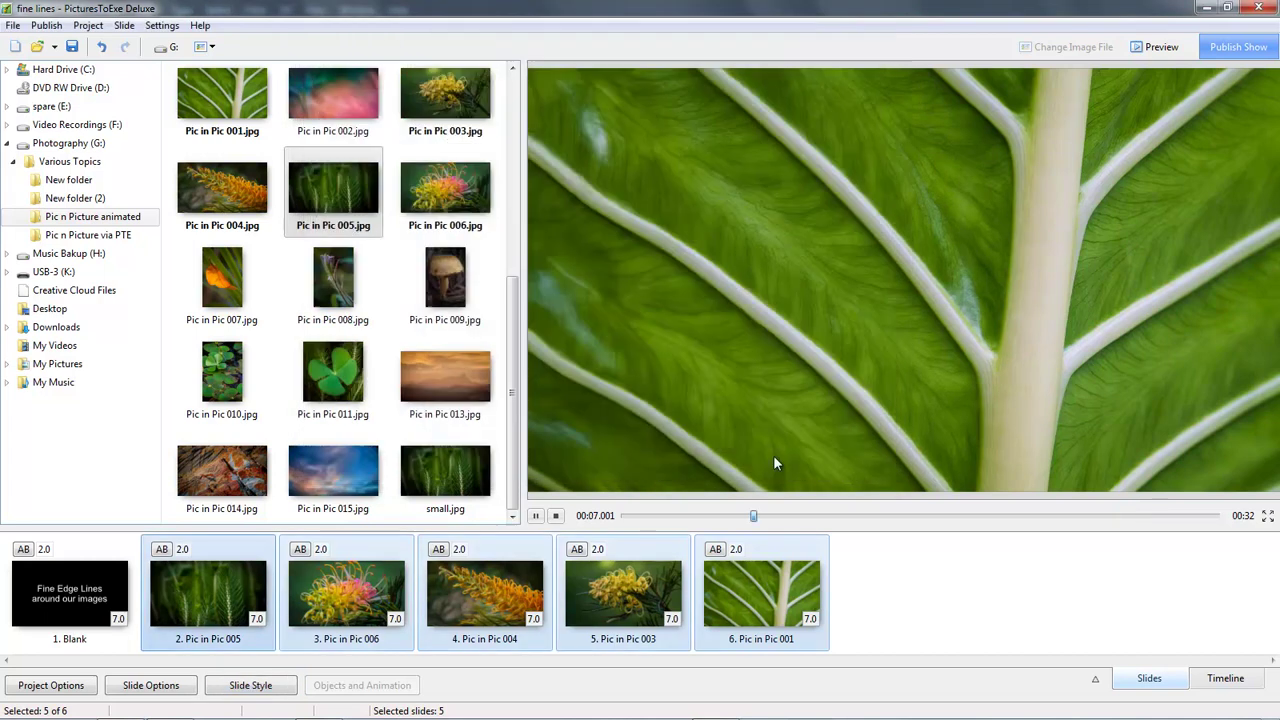
{"action": "left_click", "coordinate": [555, 515]}
{"action": "left_click", "coordinate": [224, 612]}
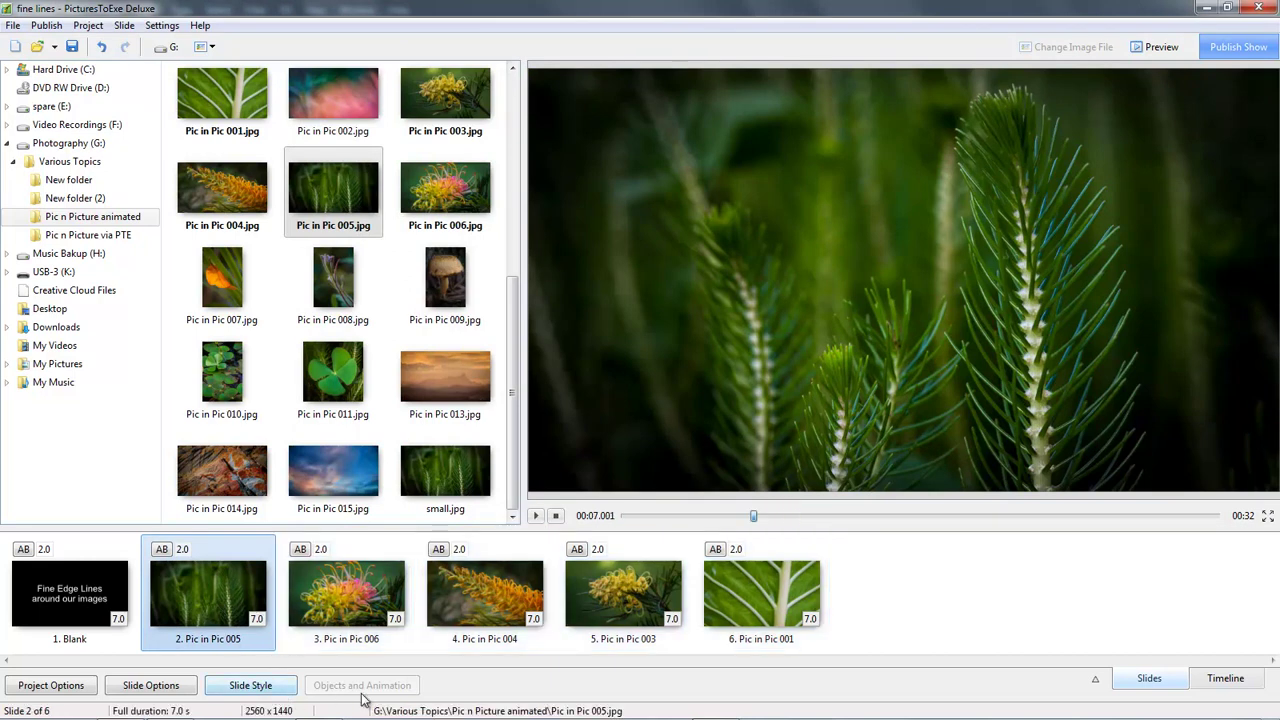
{"action": "left_click", "coordinate": [364, 593]}
{"action": "left_click", "coordinate": [258, 621]}
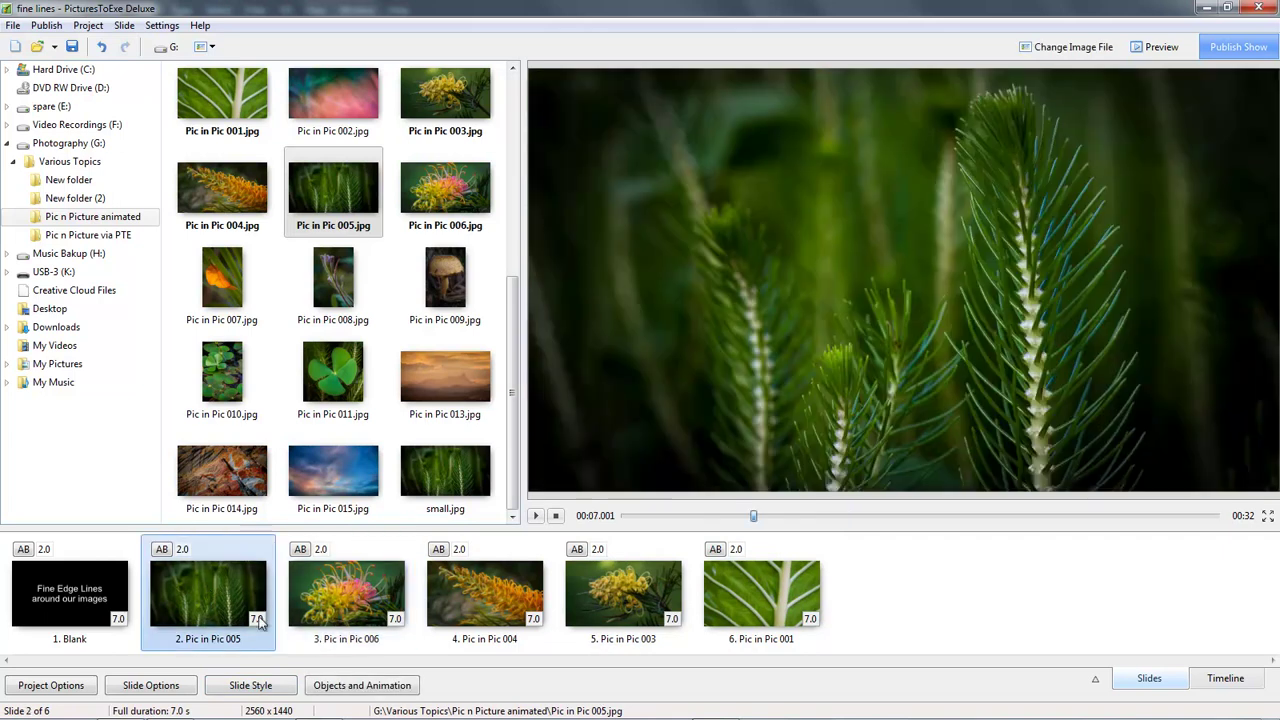
{"action": "left_click", "coordinate": [362, 685]}
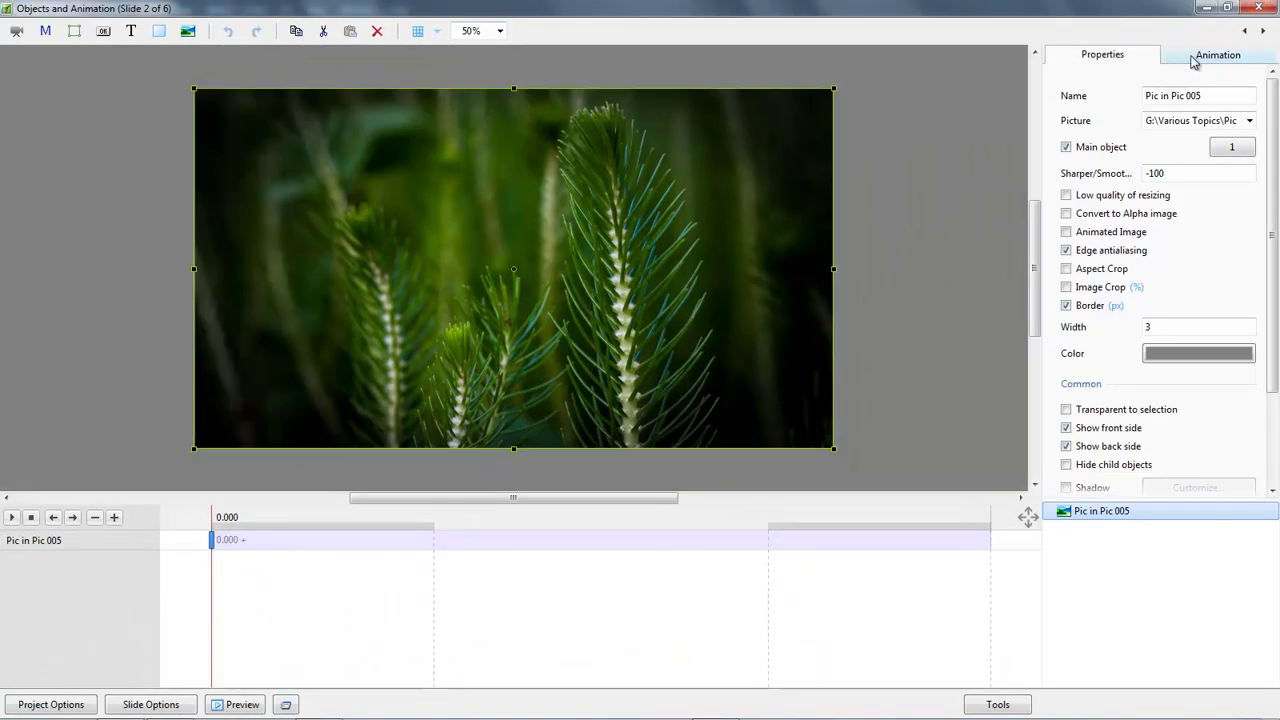
{"action": "left_click", "coordinate": [1216, 55]}
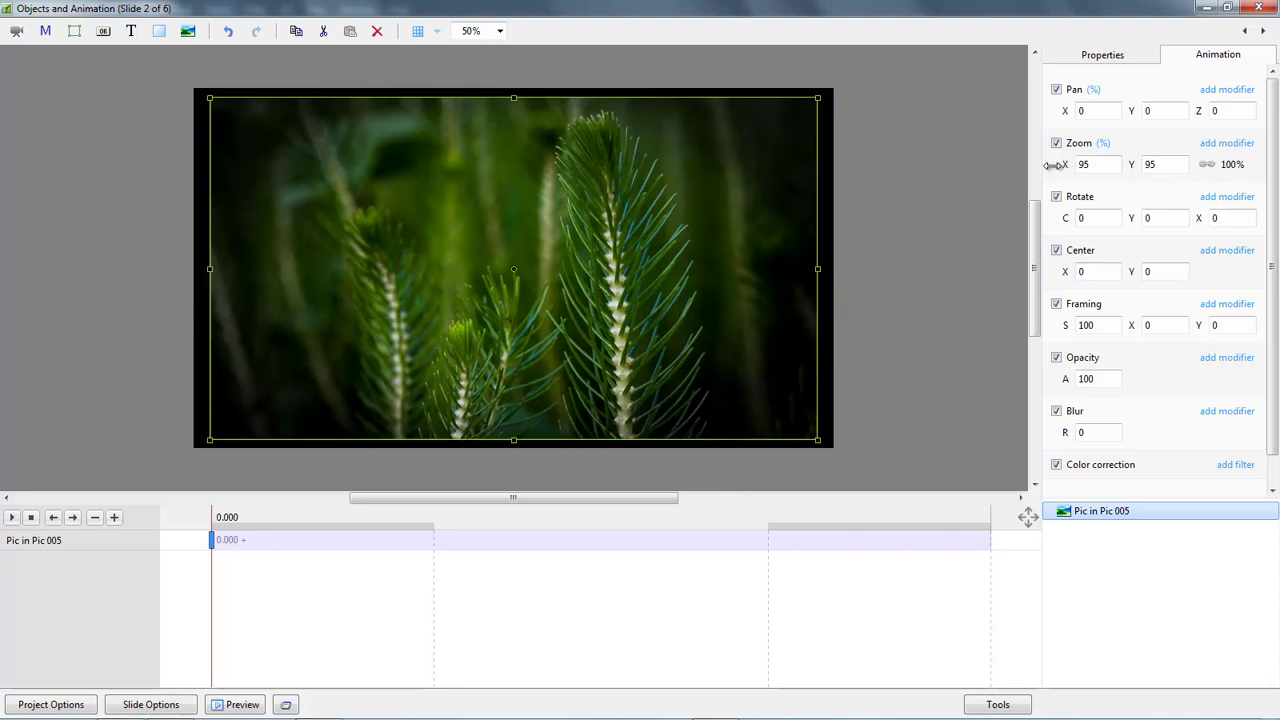
{"action": "left_click", "coordinate": [953, 190]}
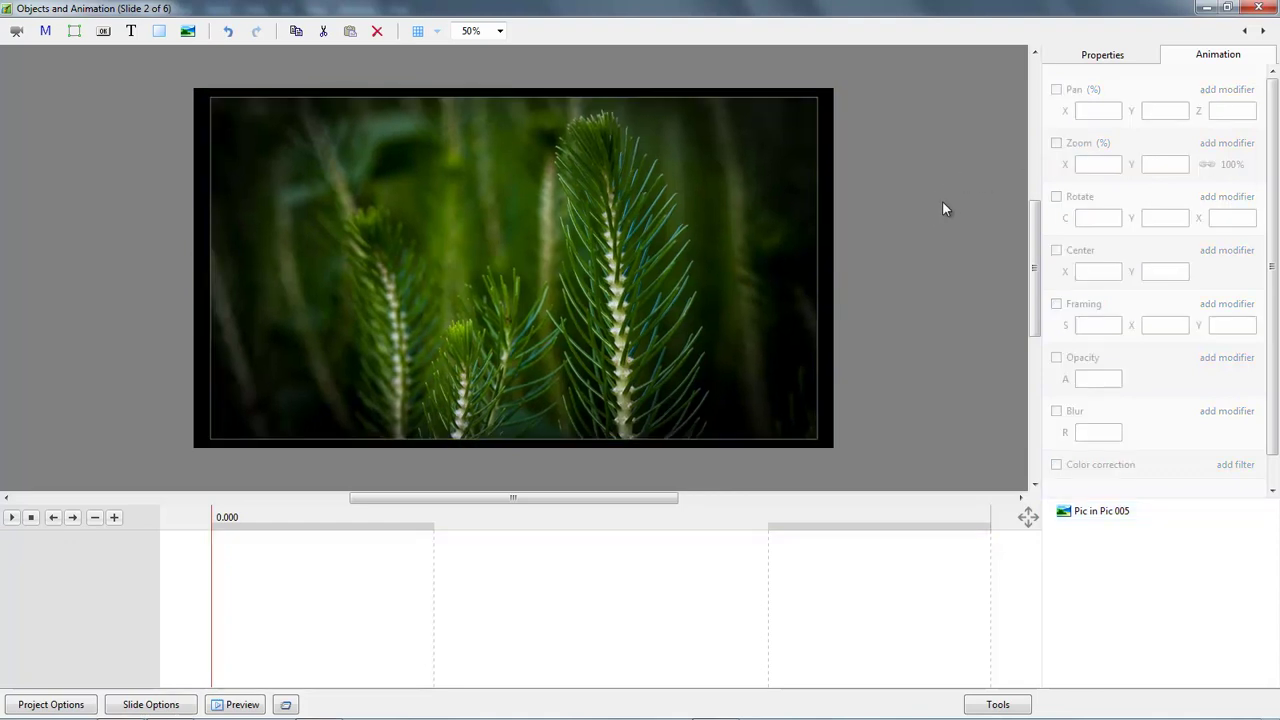
{"action": "left_click", "coordinate": [500, 31]}
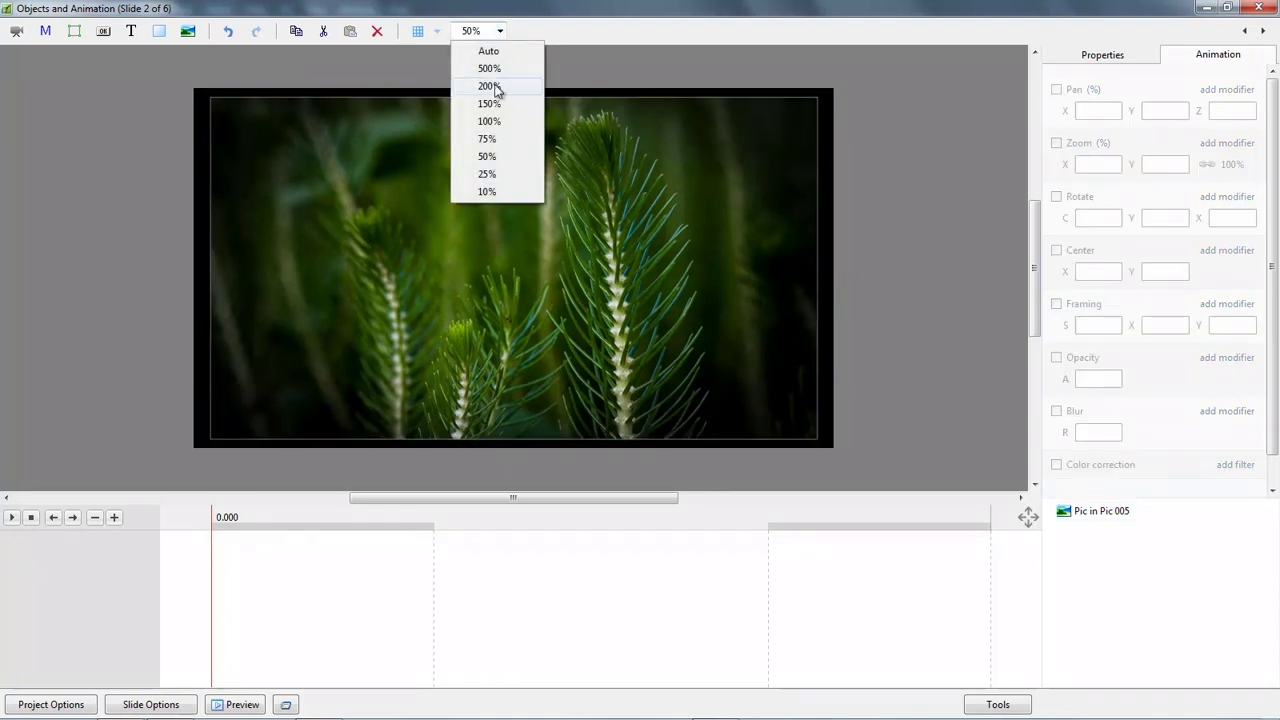
{"action": "left_click", "coordinate": [530, 121]}
{"action": "left_click_drag", "start_coordinate": [1033, 255], "coordinate": [1035, 157]}
{"action": "left_click_drag", "start_coordinate": [676, 499], "coordinate": [770, 514]}
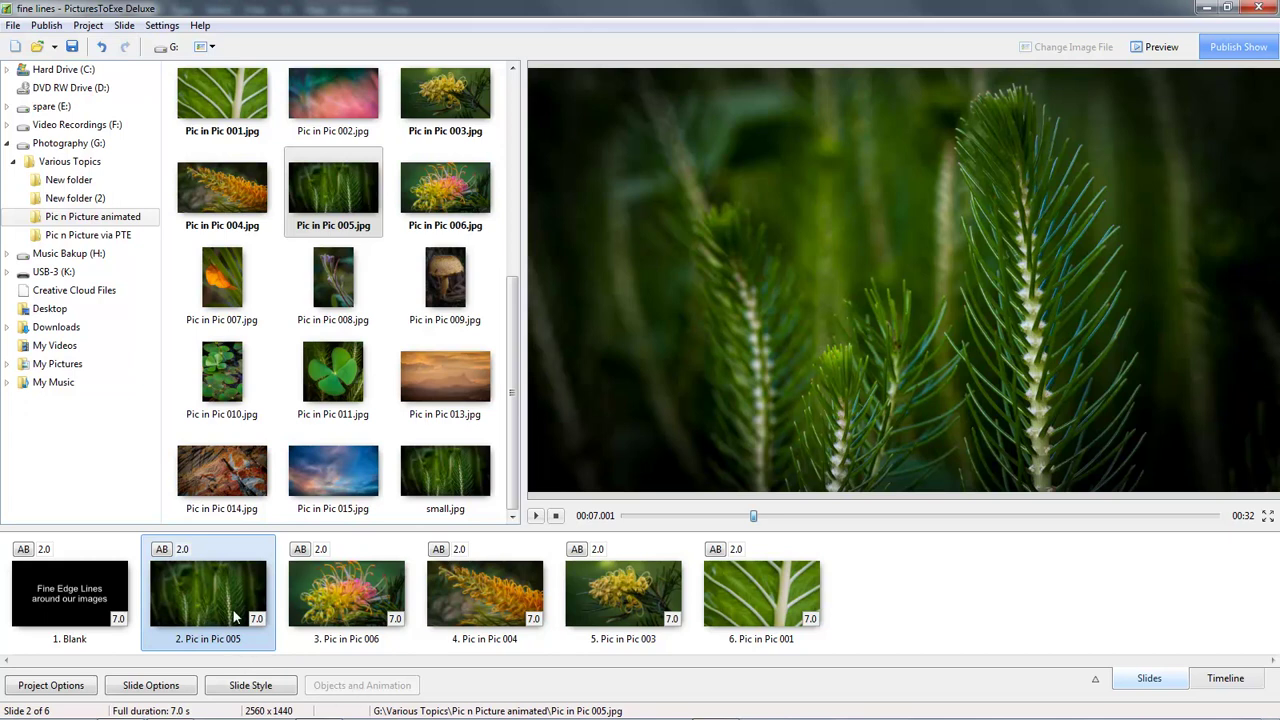
Turn on a 1 px white border for the Pic in Pic 005 and 006 pictures on slides 2 and 3
{"action": "left_click", "coordinate": [316, 597]}
{"action": "key", "text": "Left"}
{"action": "left_click", "coordinate": [345, 687]}
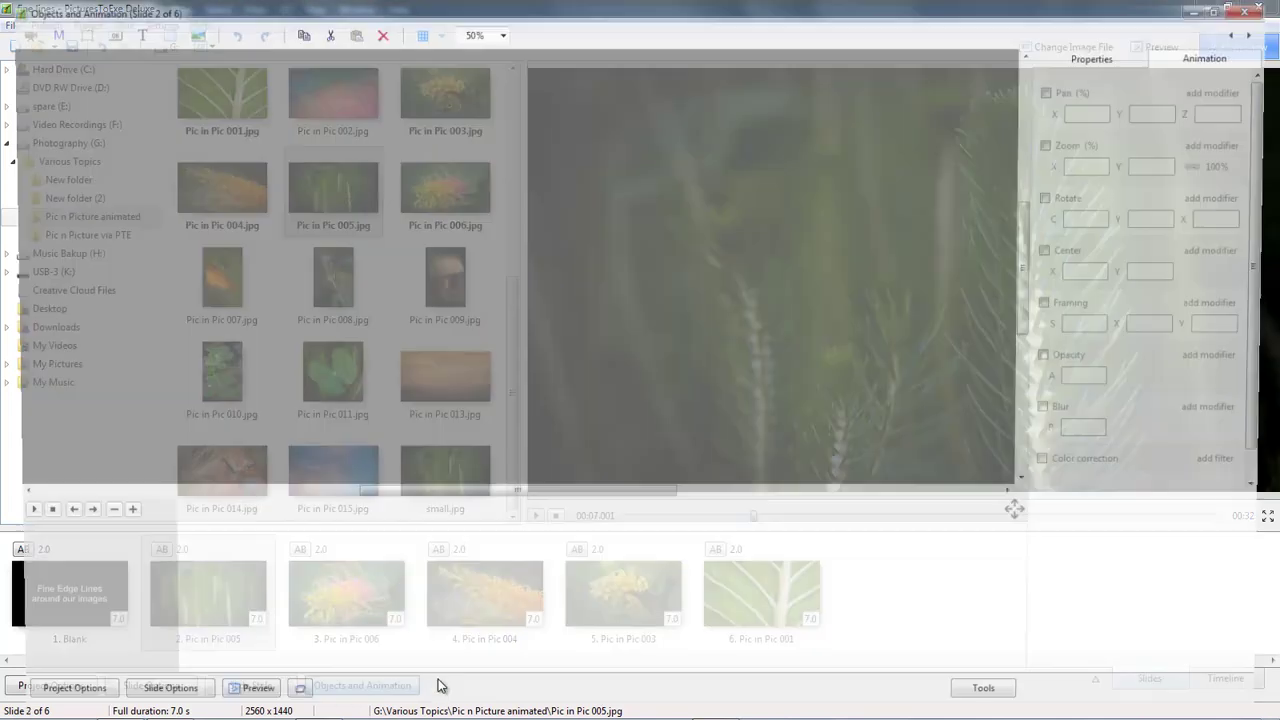
{"action": "left_click", "coordinate": [1101, 60]}
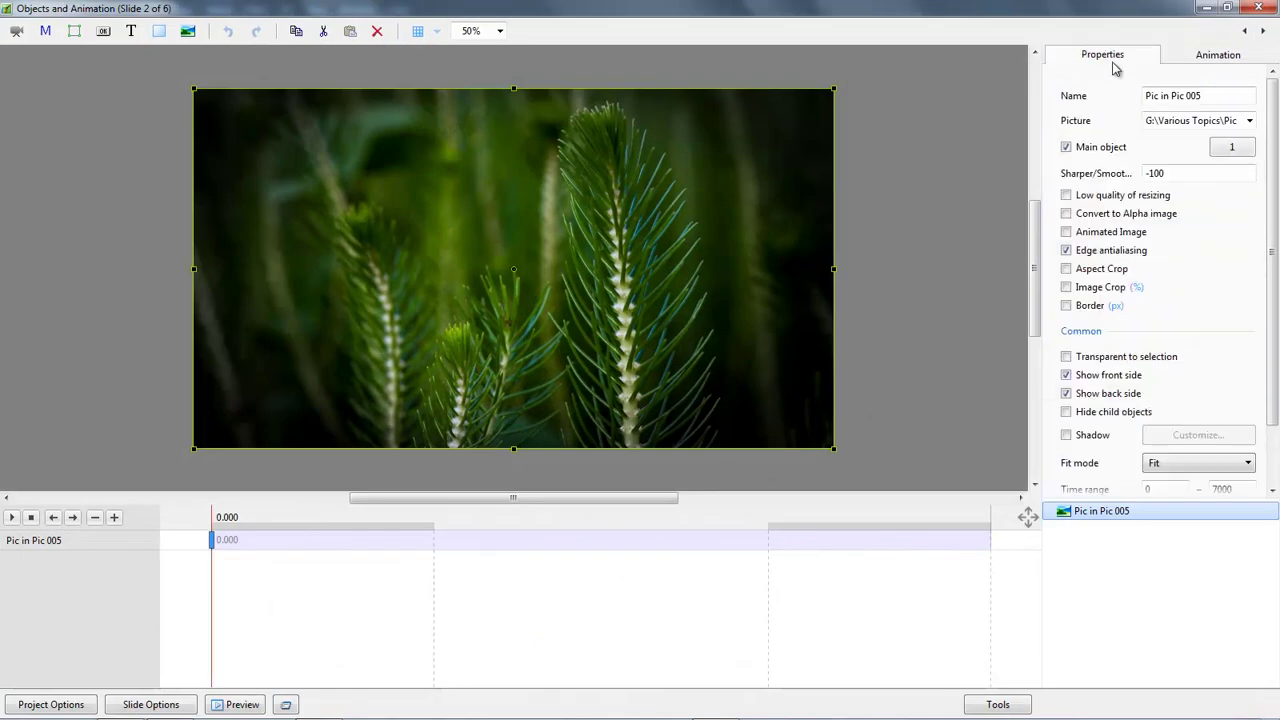
{"action": "left_click", "coordinate": [1066, 305]}
{"action": "key", "text": "Tab"}
{"action": "type", "text": "1"}
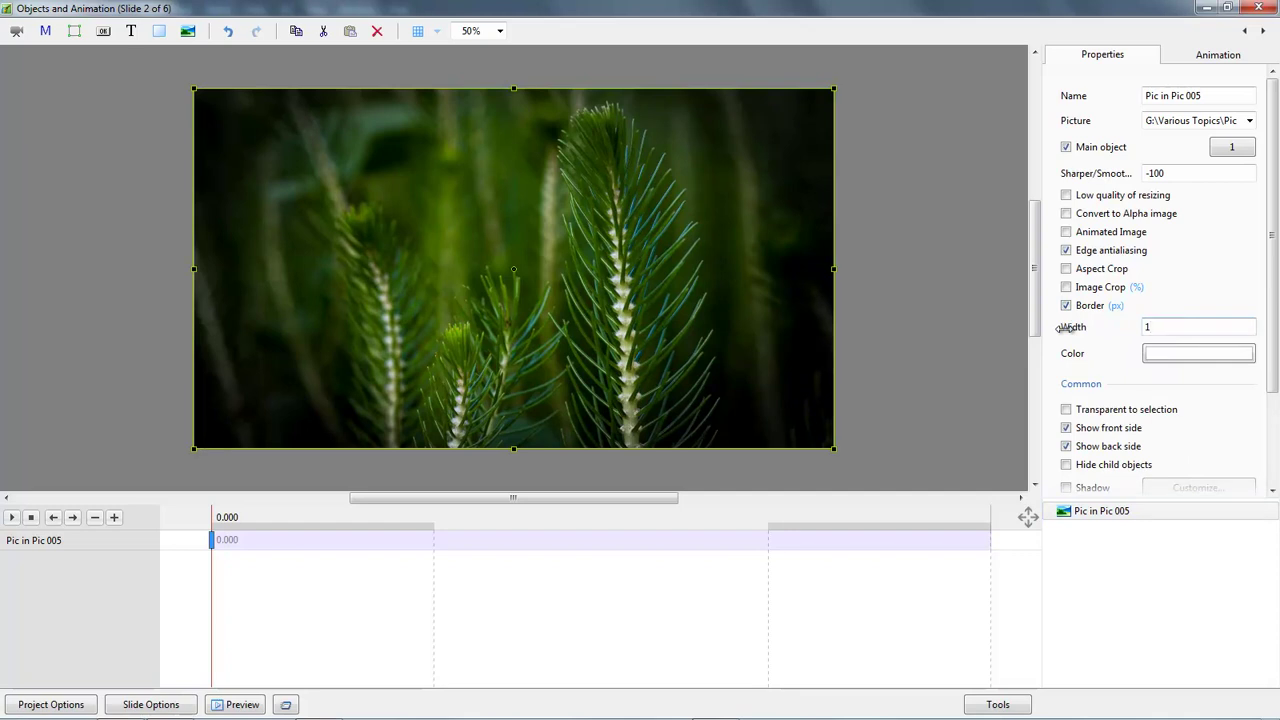
{"action": "left_click", "coordinate": [1263, 31]}
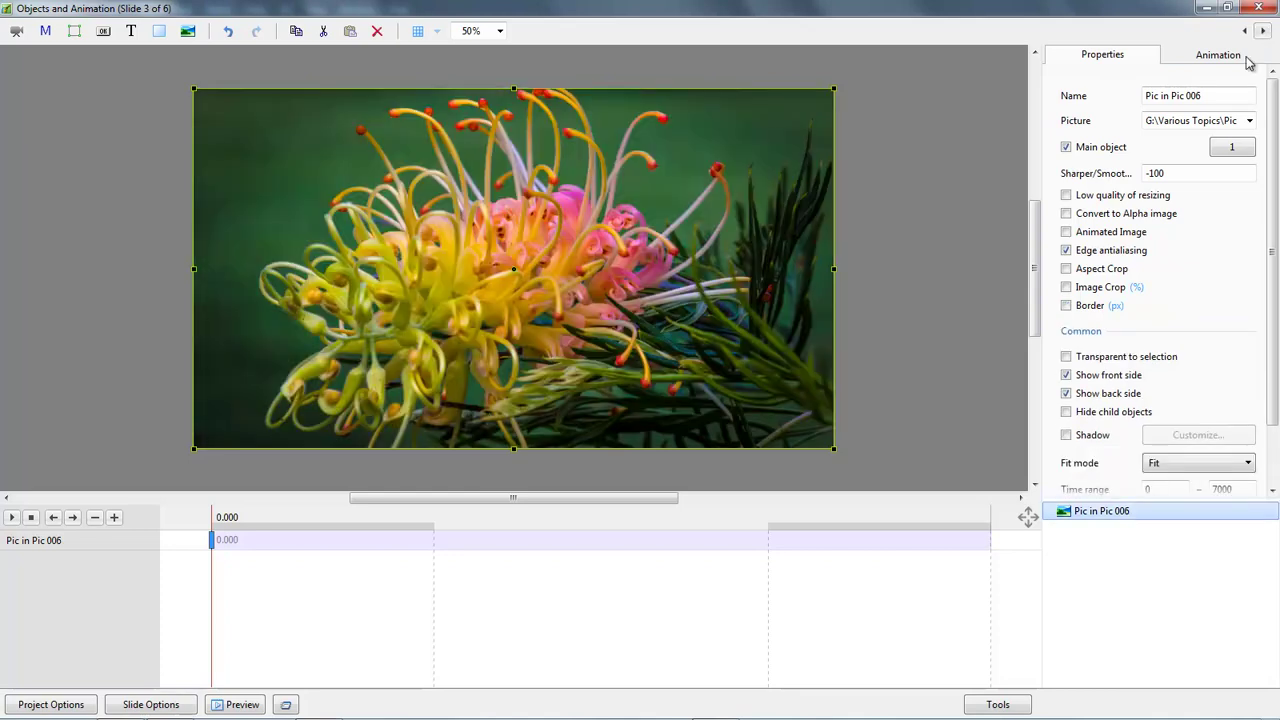
{"action": "left_click", "coordinate": [1083, 306]}
{"action": "double_click", "coordinate": [1153, 326]}
{"action": "type", "text": "1"}
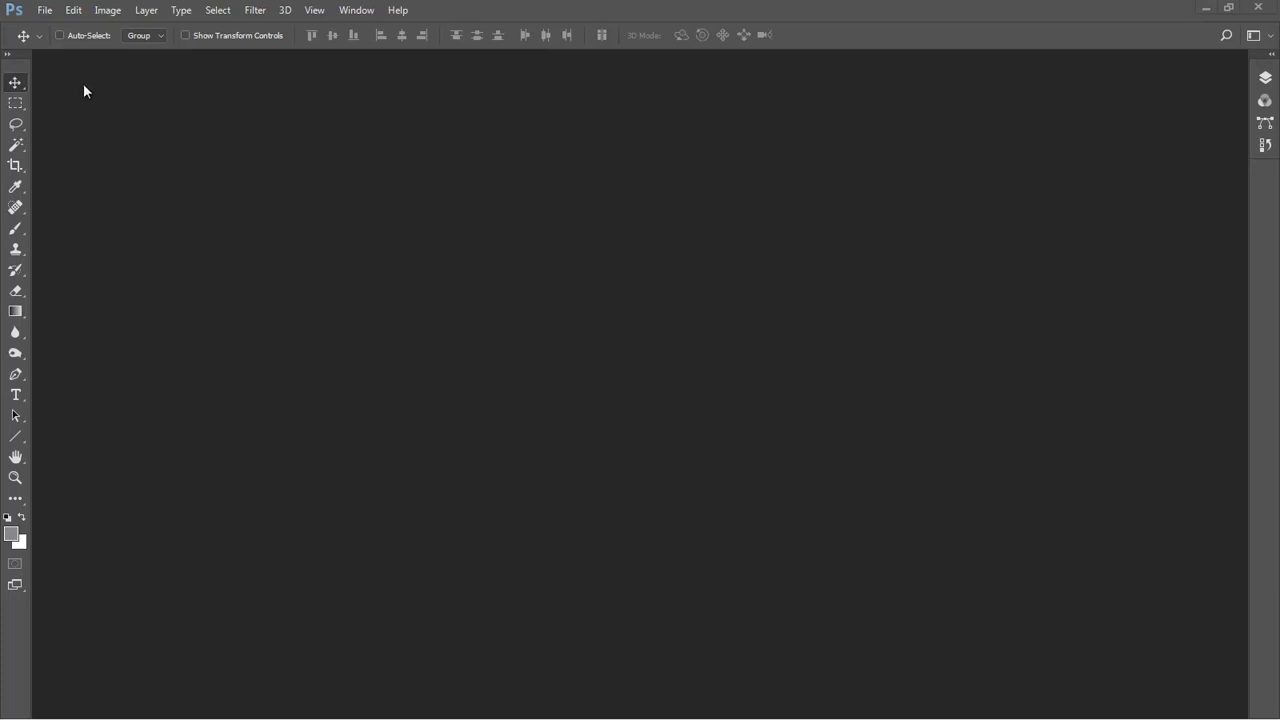
Create a new 1920 × 1080, 72 ppi document with Black background contents
{"action": "left_click", "coordinate": [45, 10]}
{"action": "left_click", "coordinate": [55, 29]}
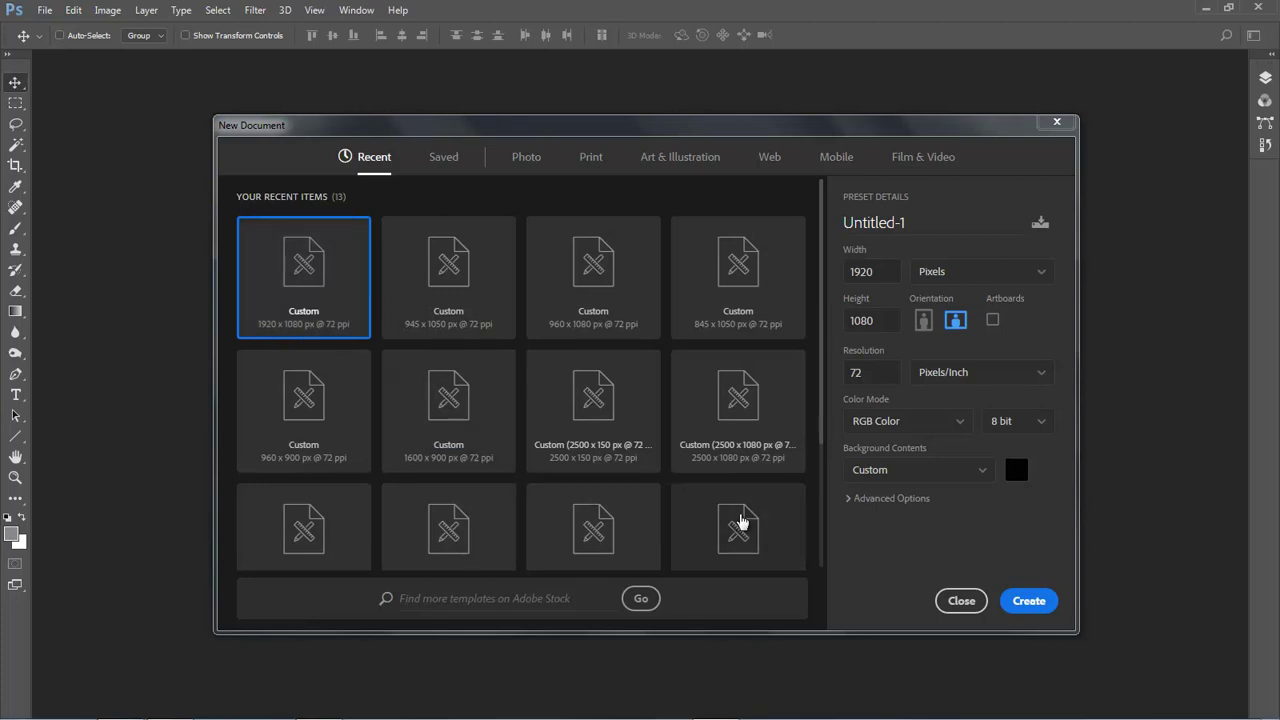
{"action": "left_click", "coordinate": [983, 474]}
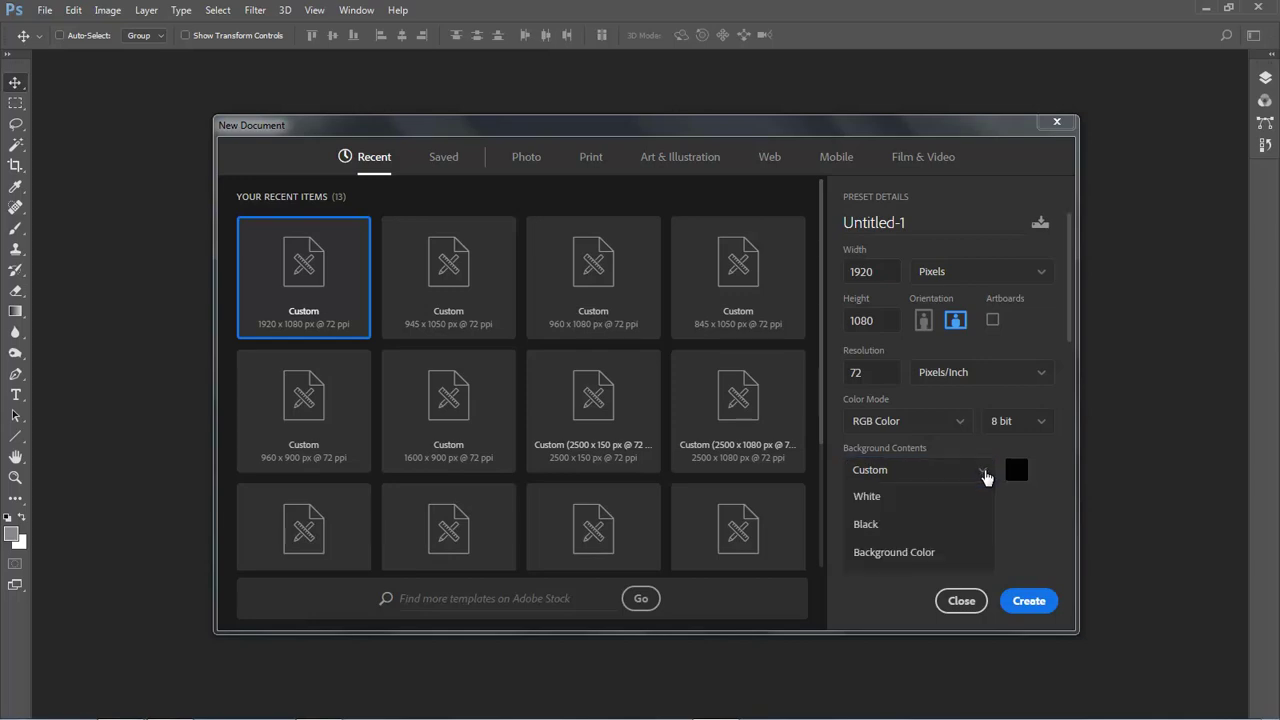
{"action": "left_click", "coordinate": [936, 526]}
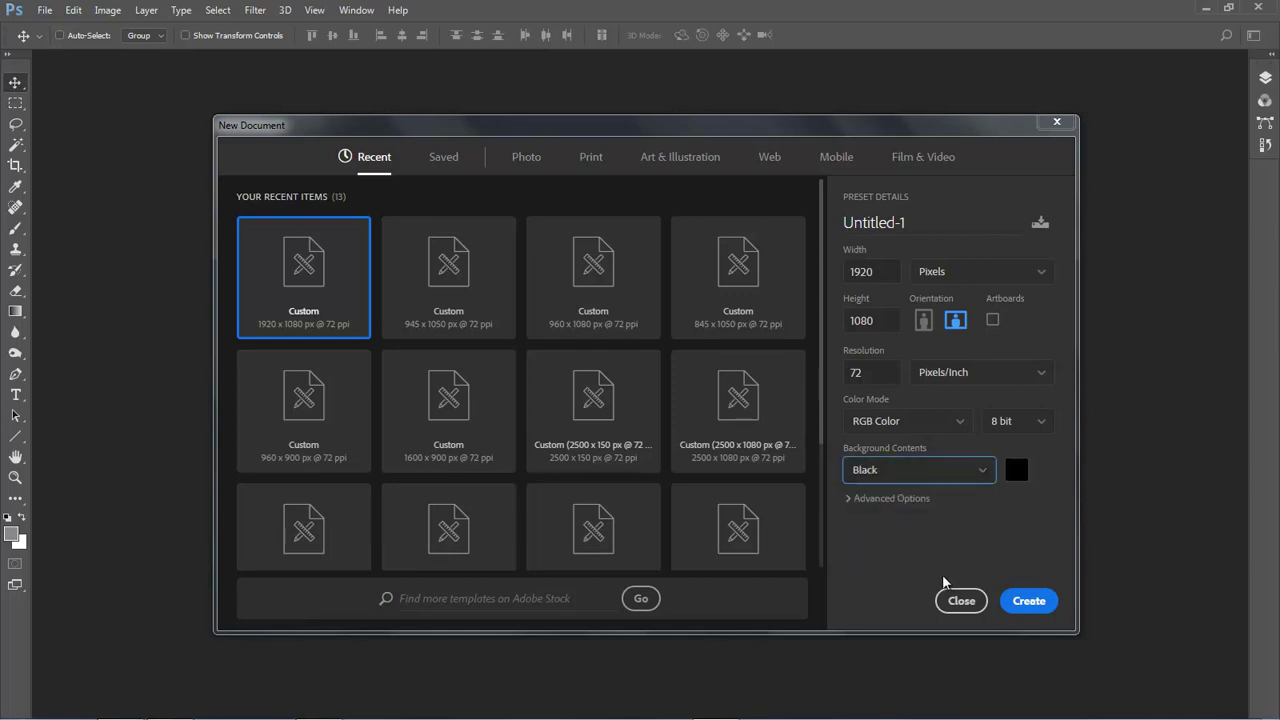
{"action": "left_click", "coordinate": [1025, 604]}
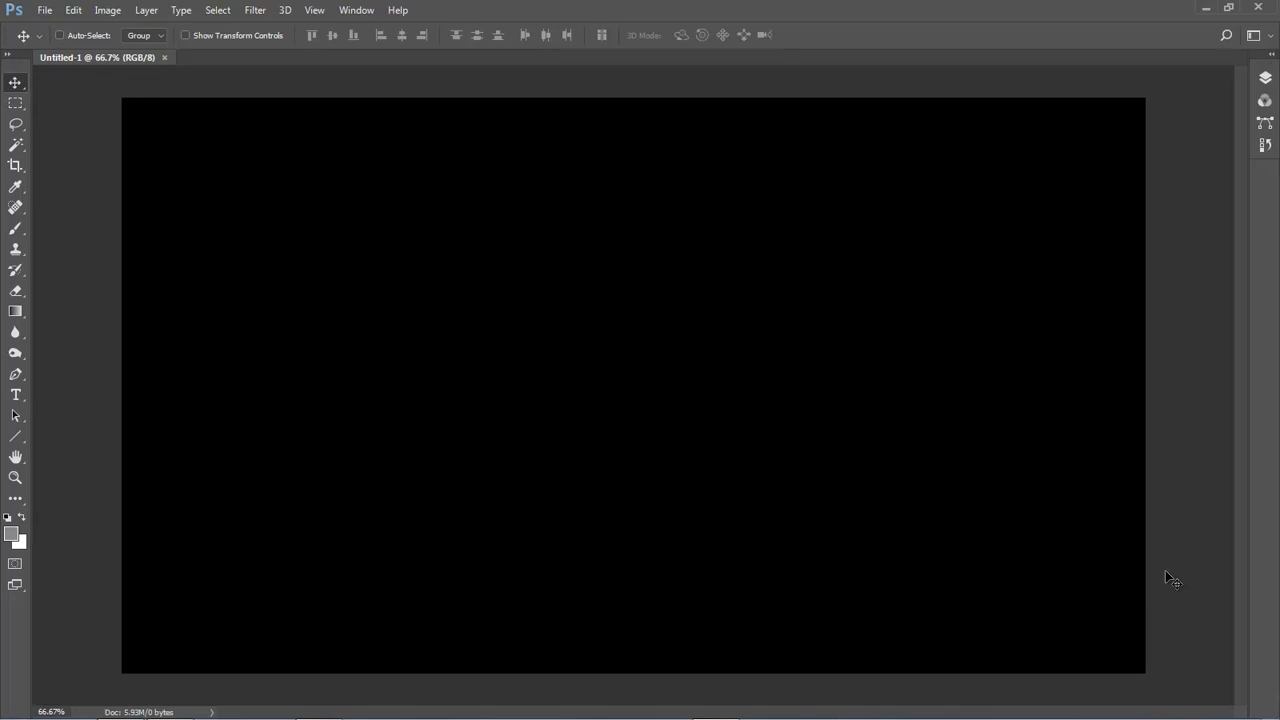
Add a new empty Layer 1 above Background and select the entire canvas
{"action": "left_click", "coordinate": [1267, 78]}
{"action": "left_click", "coordinate": [1200, 518]}
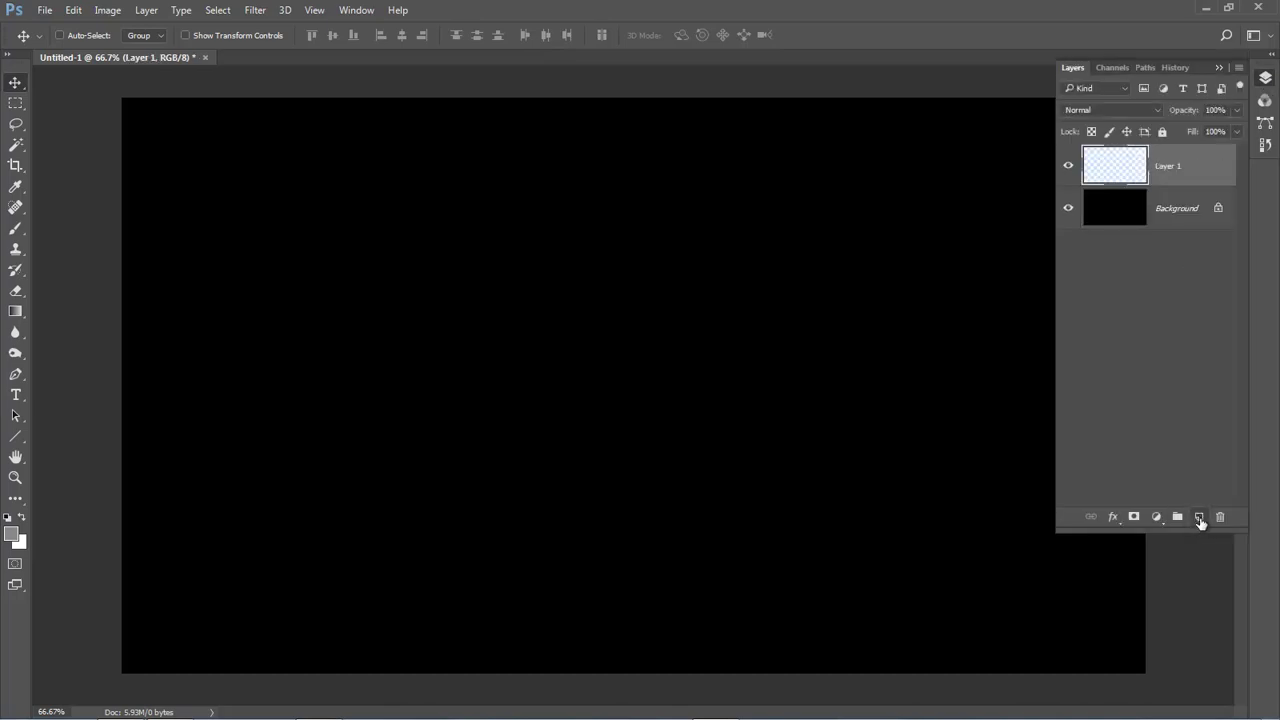
{"action": "left_click", "coordinate": [865, 30]}
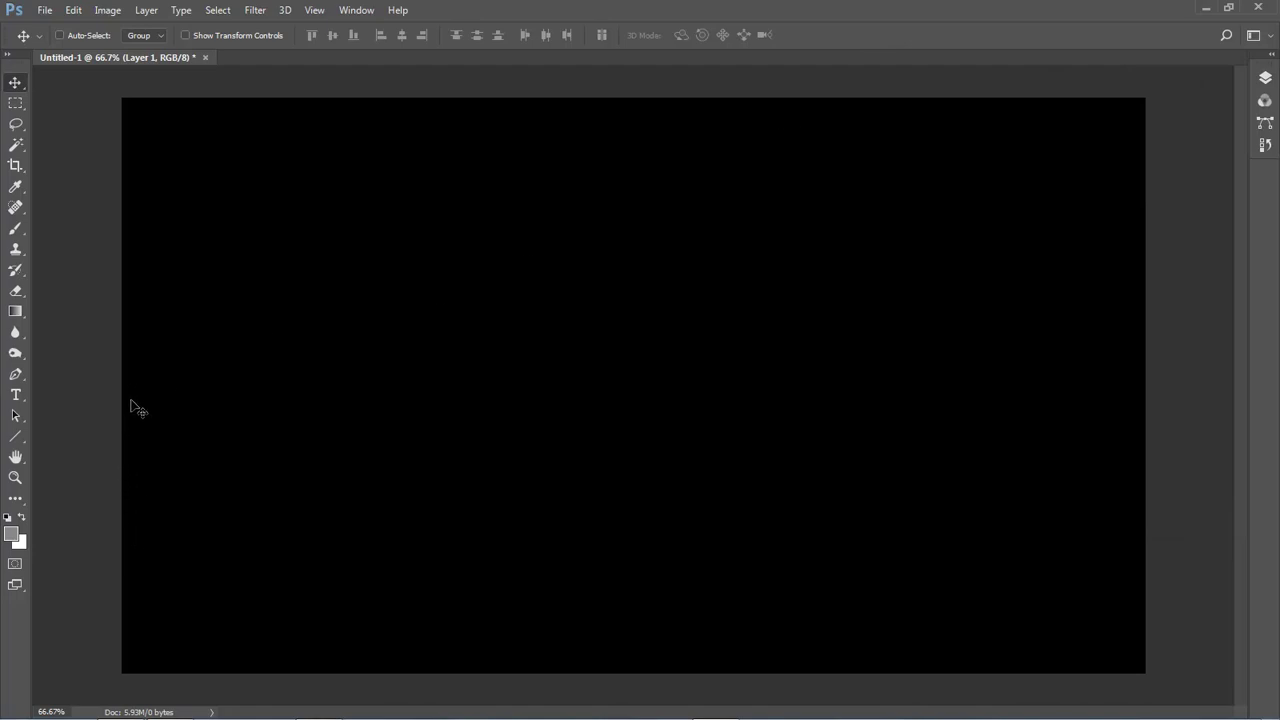
{"action": "key", "text": "ctrl"}
{"action": "key", "text": "ctrl+a"}
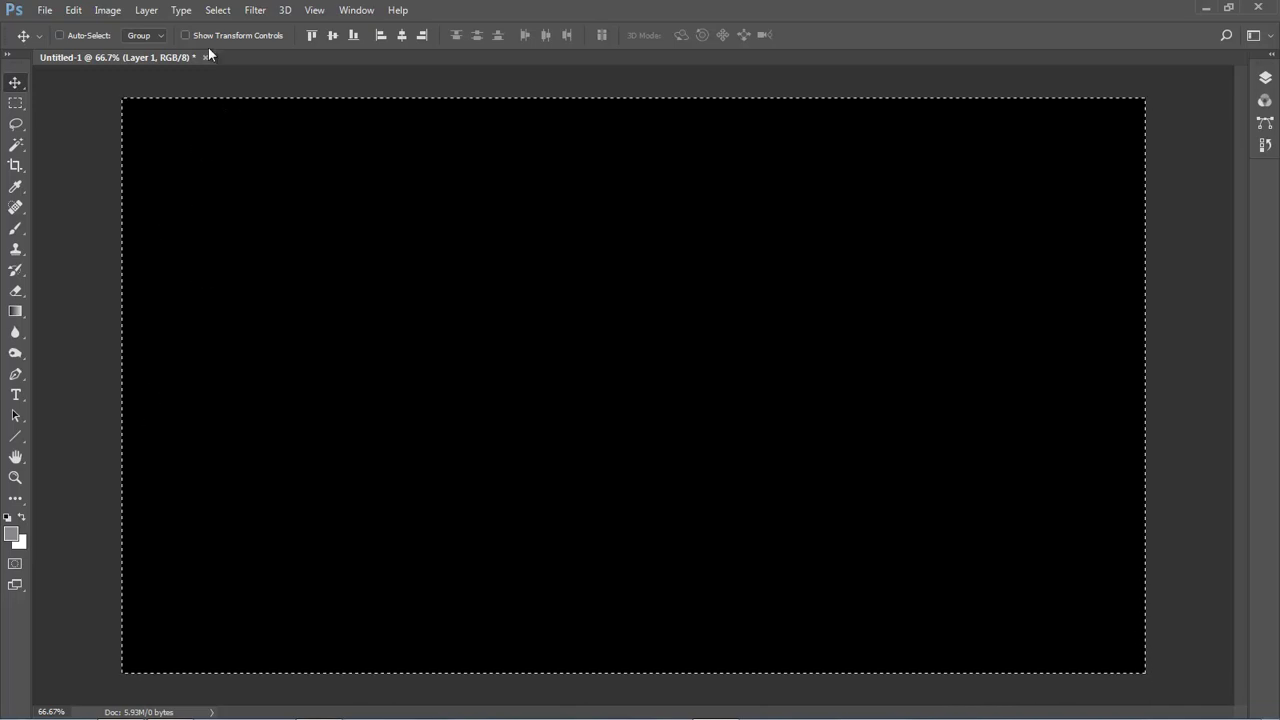
{"action": "left_click", "coordinate": [218, 12]}
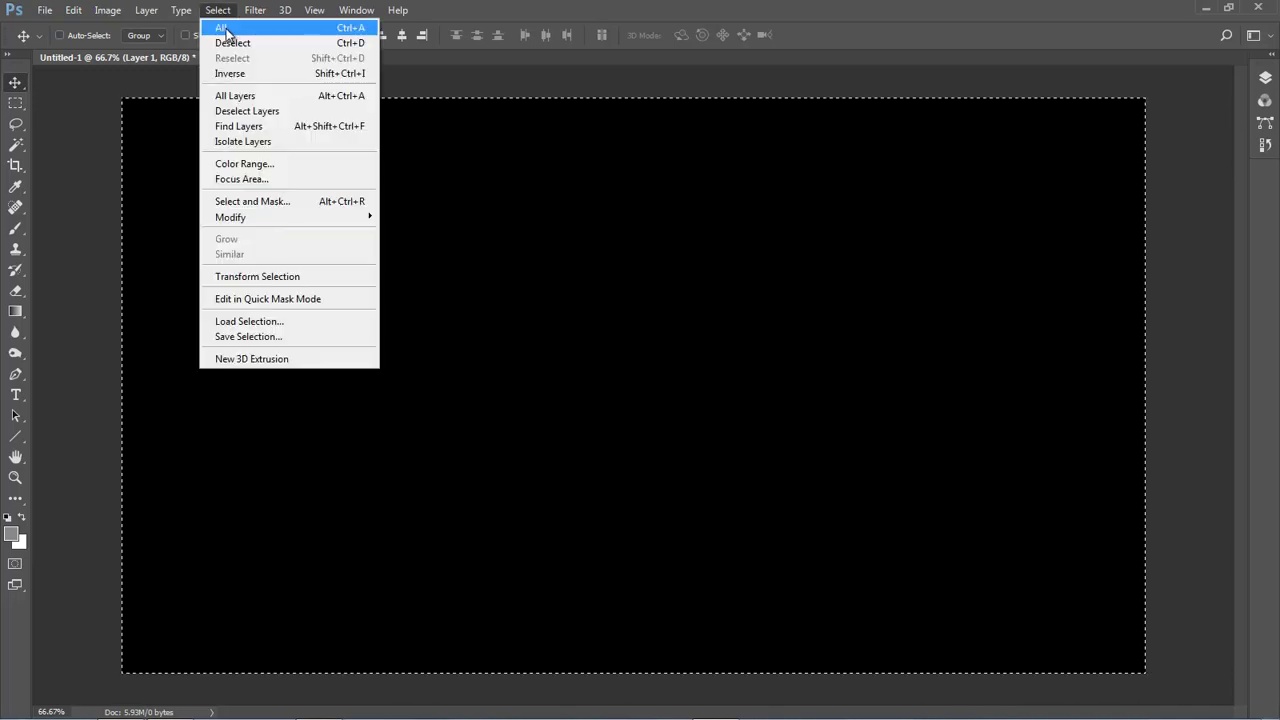
{"action": "left_click", "coordinate": [432, 13]}
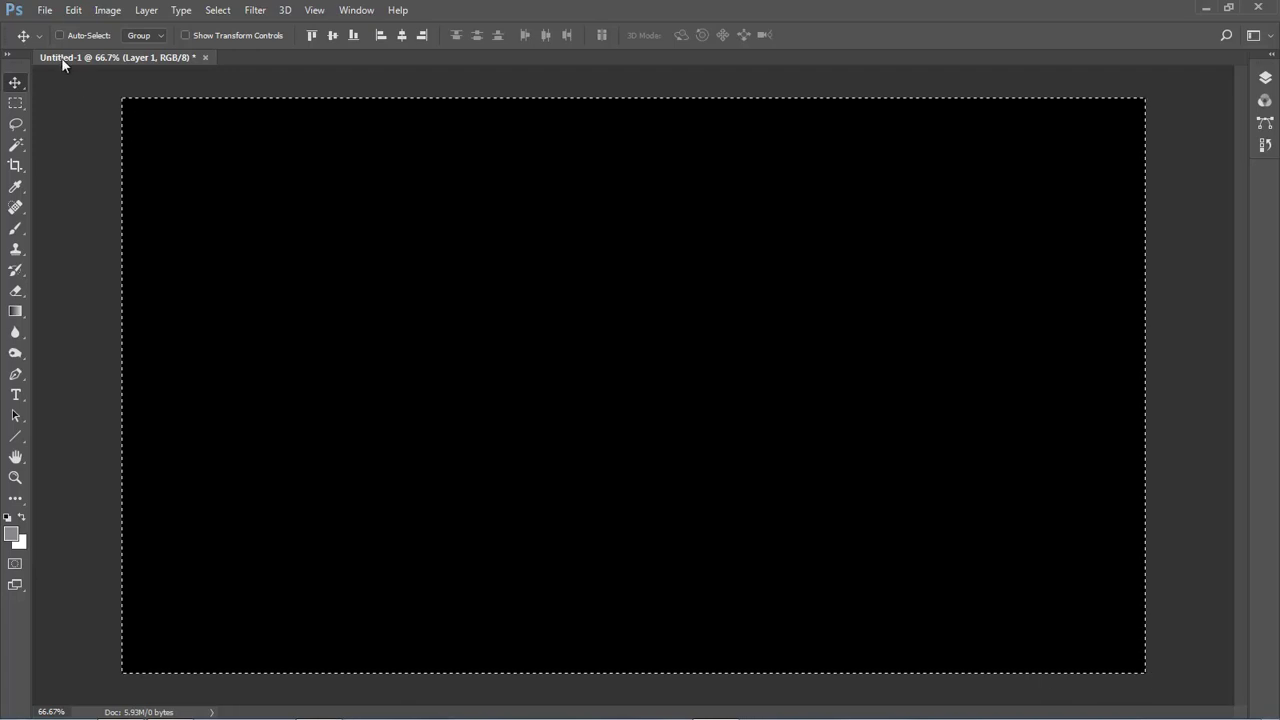
Stroke the selection with a 1 px white line on the Inside
{"action": "left_click", "coordinate": [72, 11]}
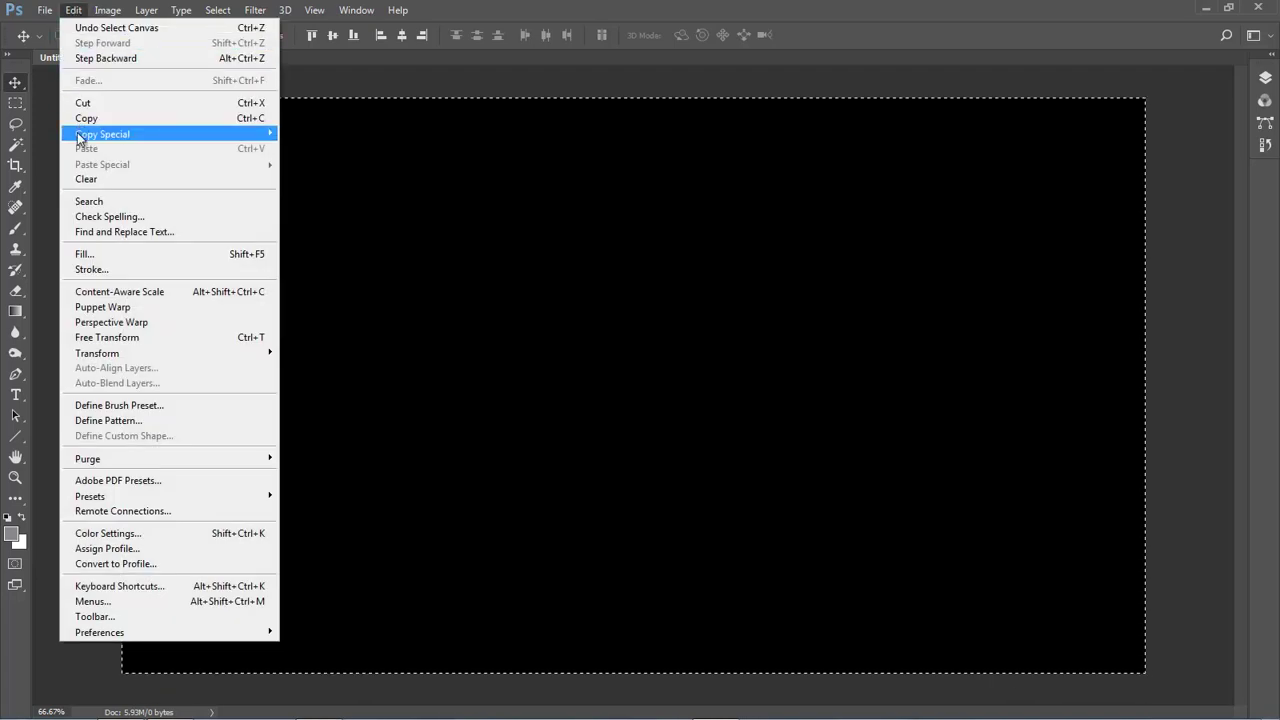
{"action": "left_click", "coordinate": [84, 270]}
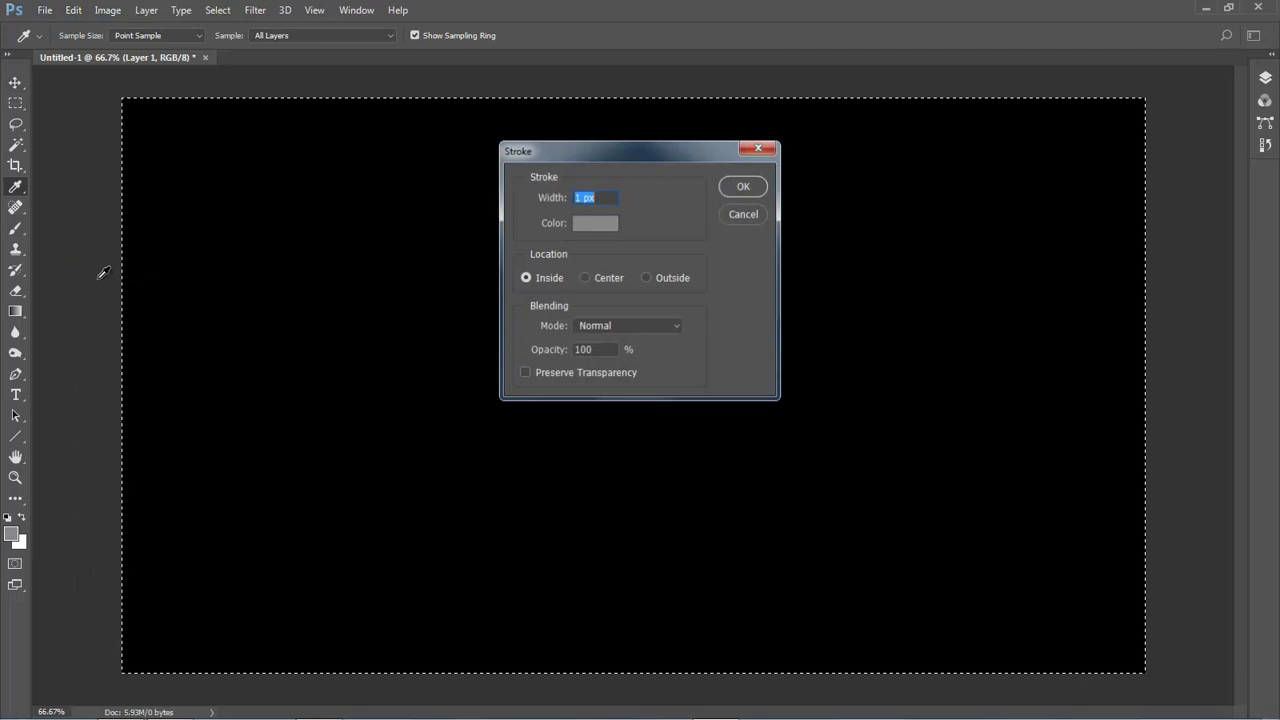
{"action": "left_click", "coordinate": [593, 224]}
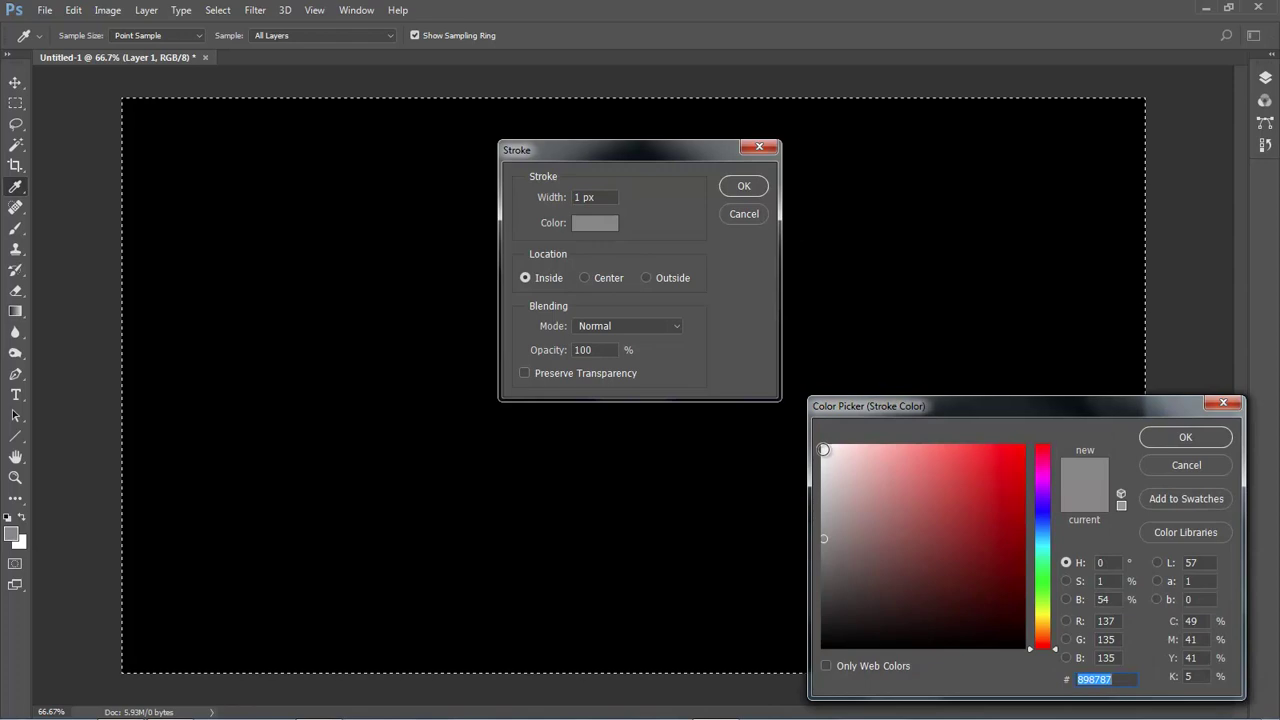
{"action": "left_click", "coordinate": [823, 449]}
{"action": "left_click", "coordinate": [1185, 437]}
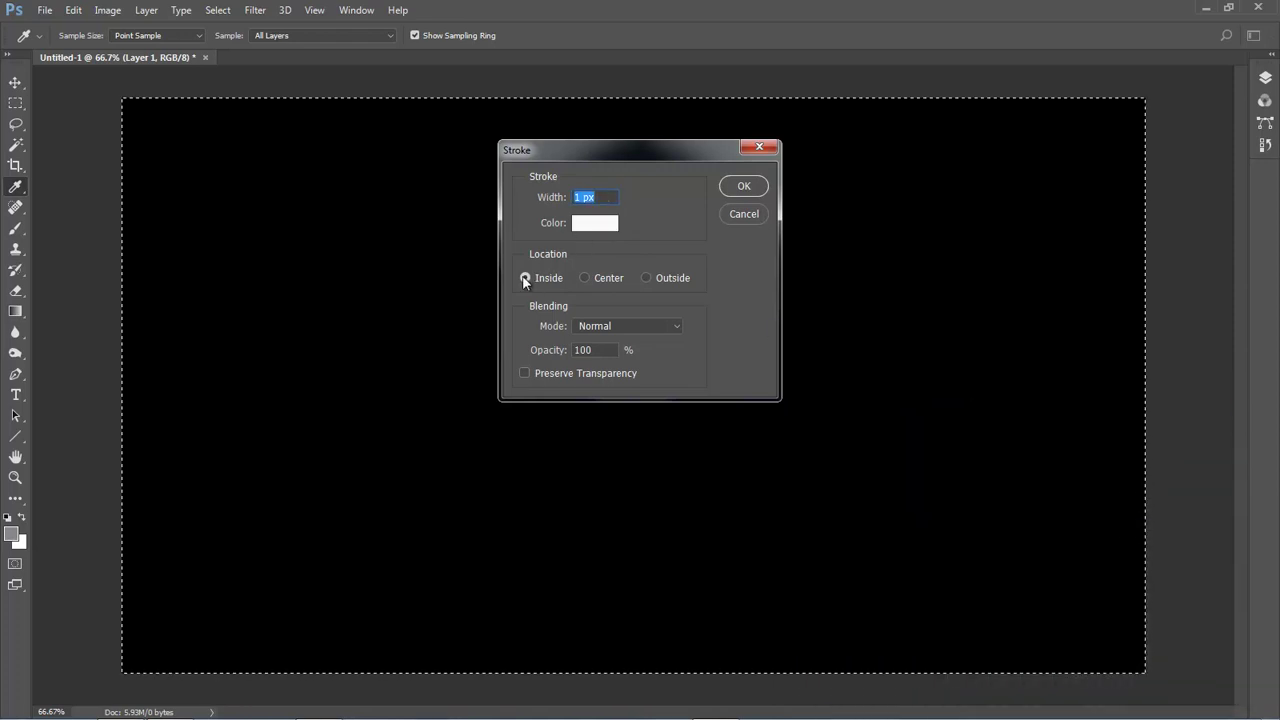
{"action": "left_click", "coordinate": [743, 186]}
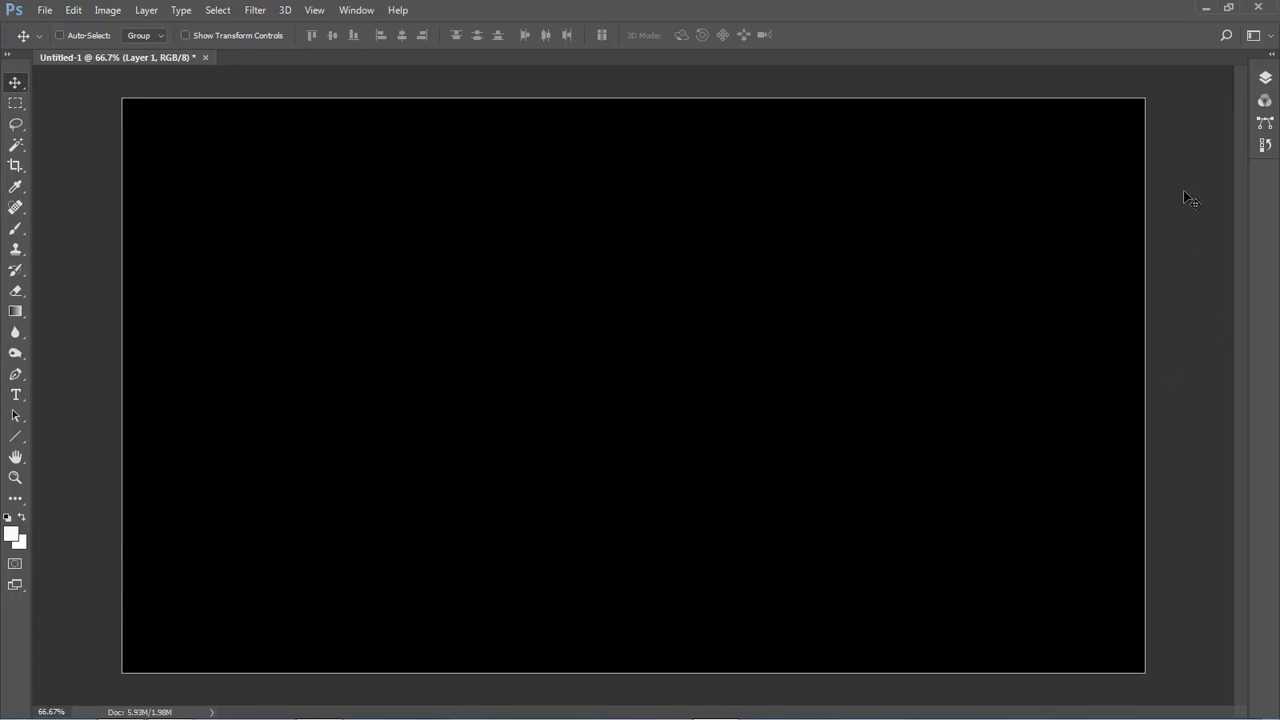
Delete the black Background layer so only Layer 1 remains over transparency
{"action": "left_click", "coordinate": [1266, 79]}
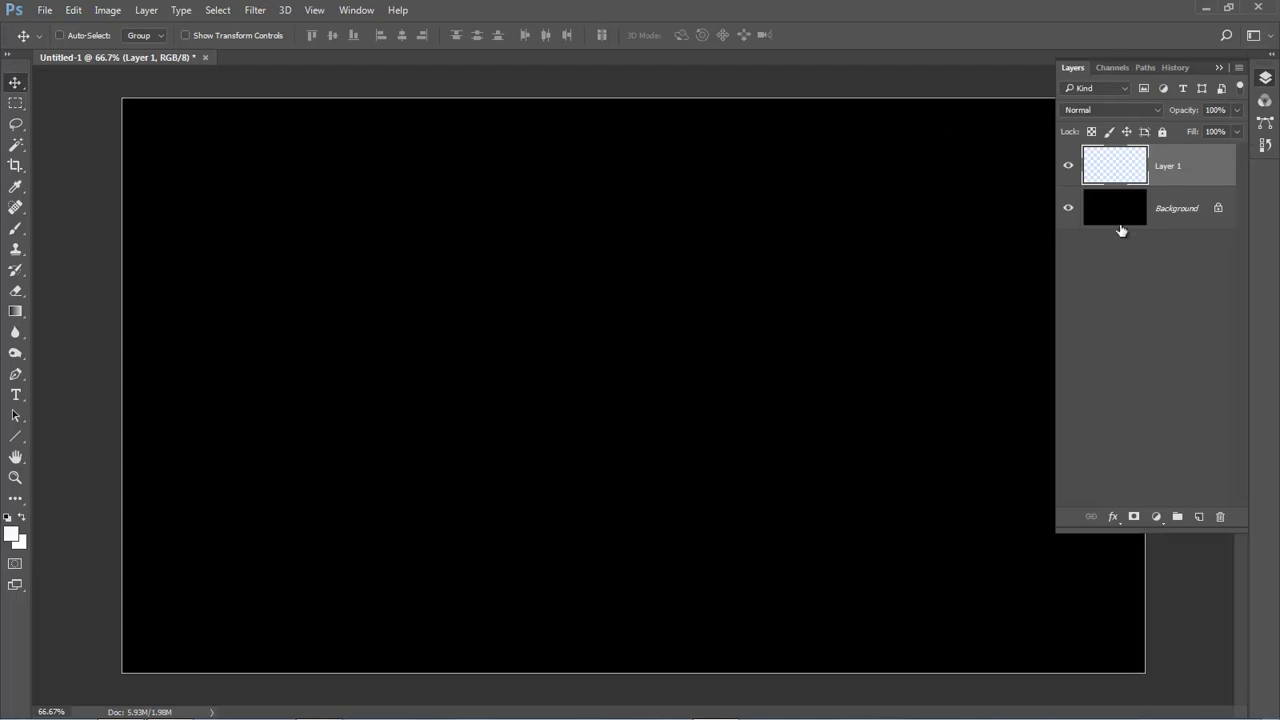
{"action": "left_click_drag", "start_coordinate": [1116, 206], "coordinate": [1220, 517]}
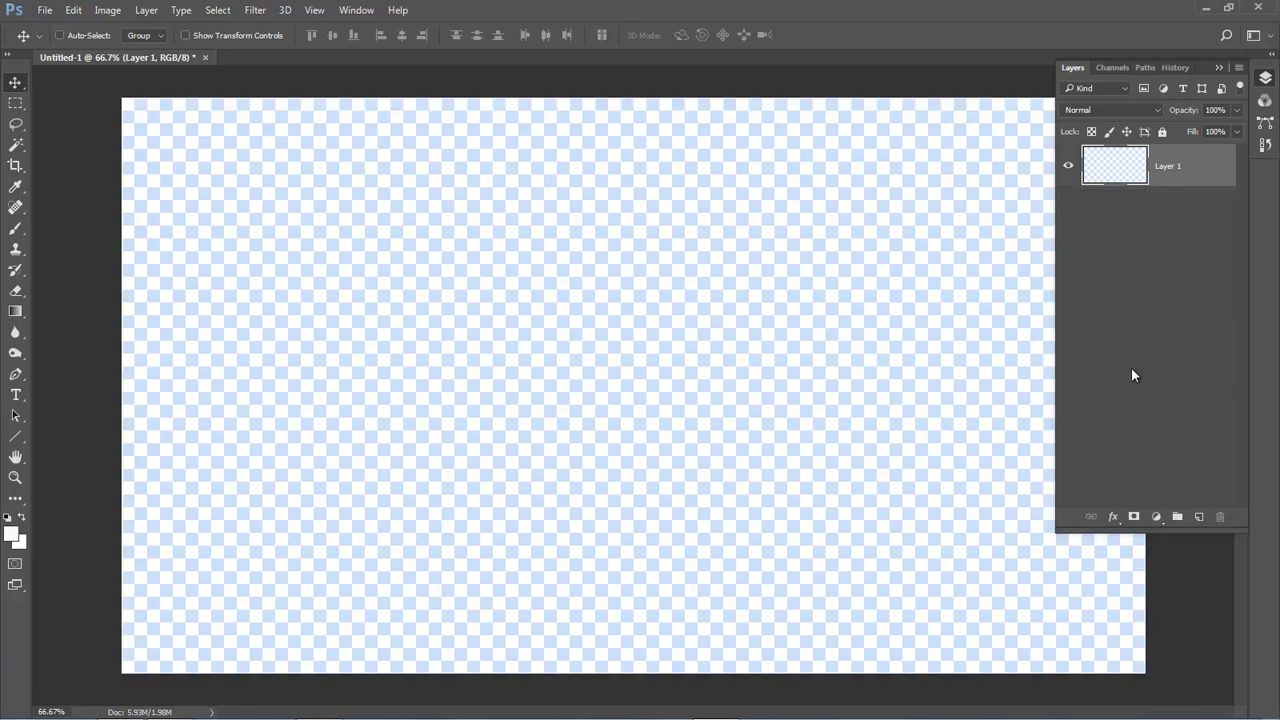
{"action": "left_click", "coordinate": [989, 37]}
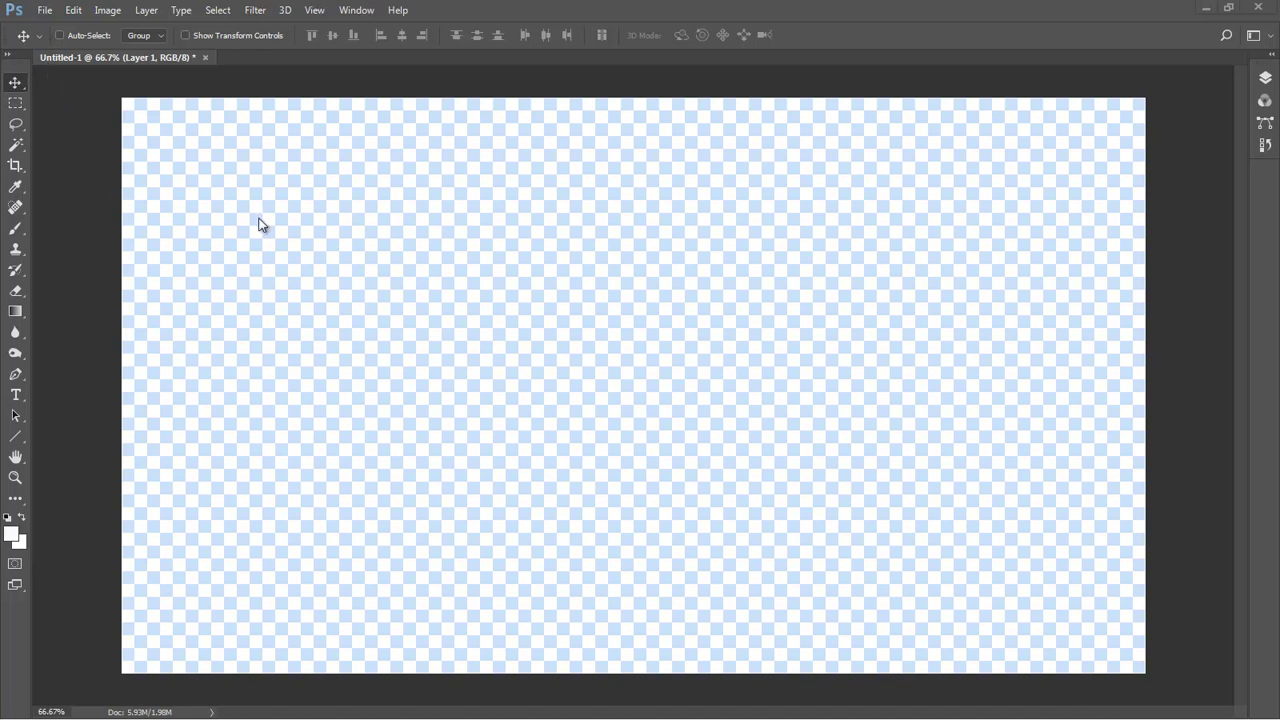
Start Save As and browse to G:\Various Topics\Pic n Picture animated
{"action": "left_click", "coordinate": [45, 12]}
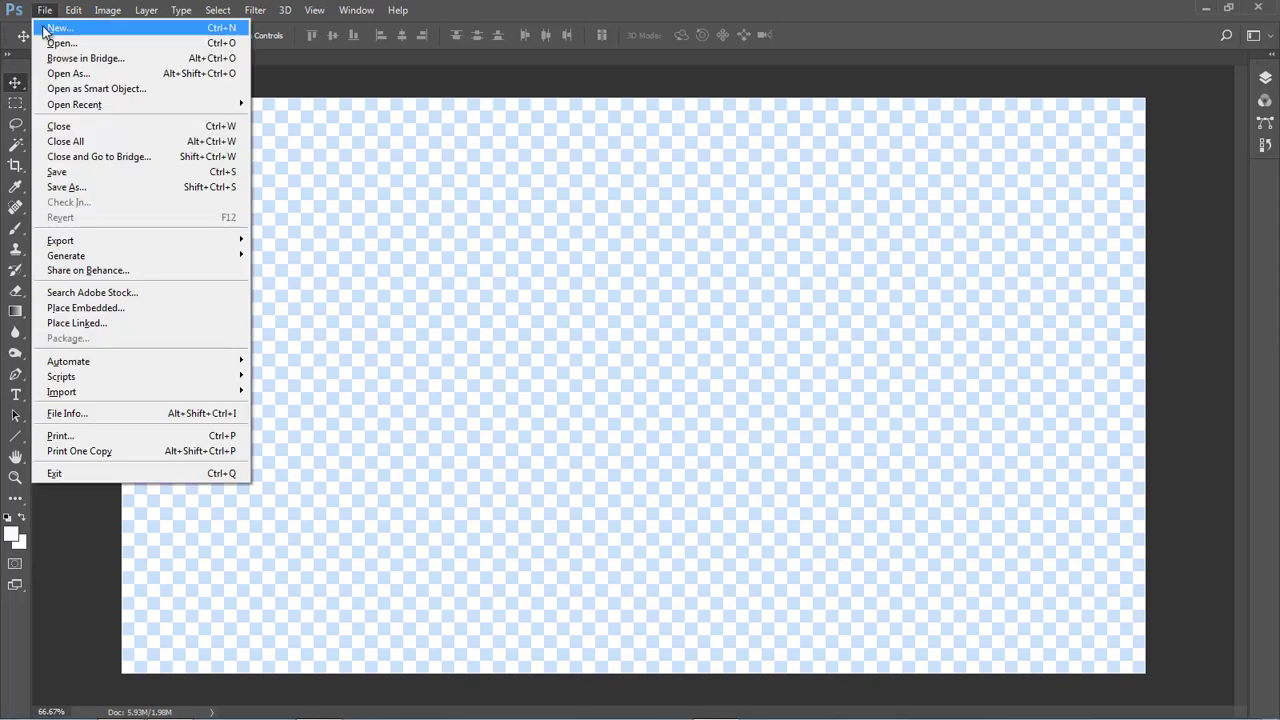
{"action": "left_click", "coordinate": [56, 187]}
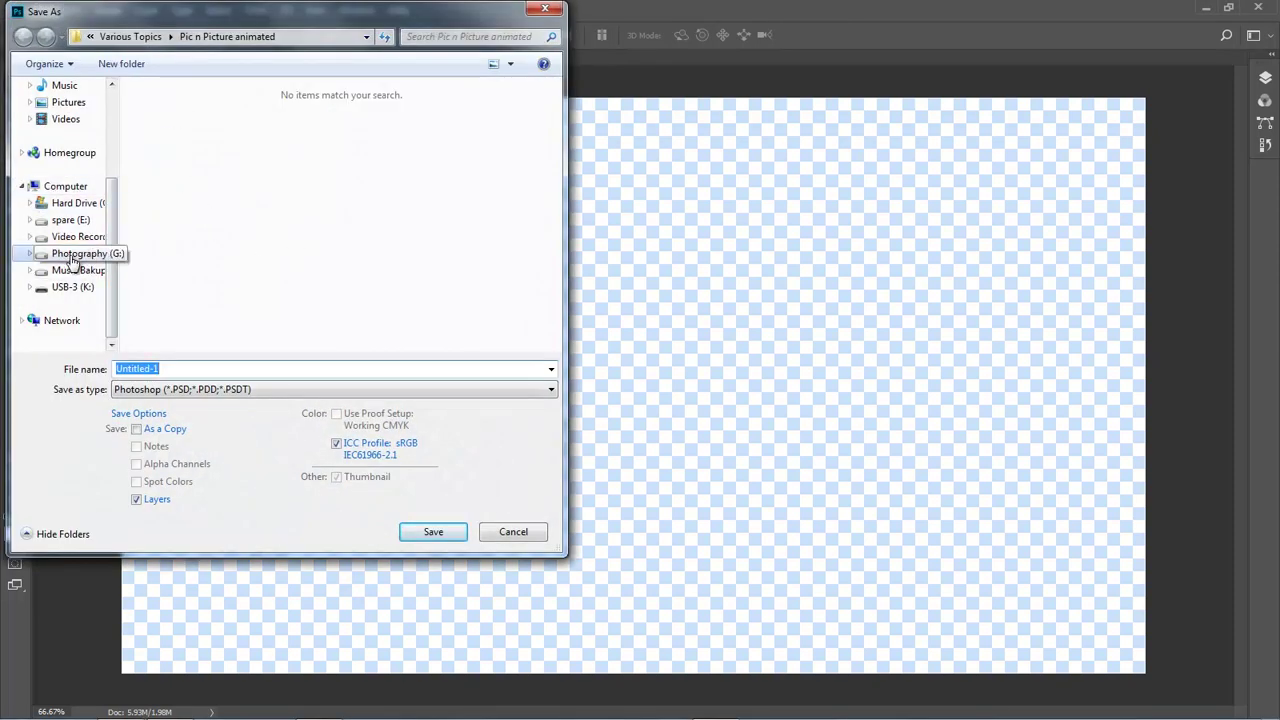
{"action": "left_click", "coordinate": [74, 255]}
{"action": "double_click", "coordinate": [183, 117]}
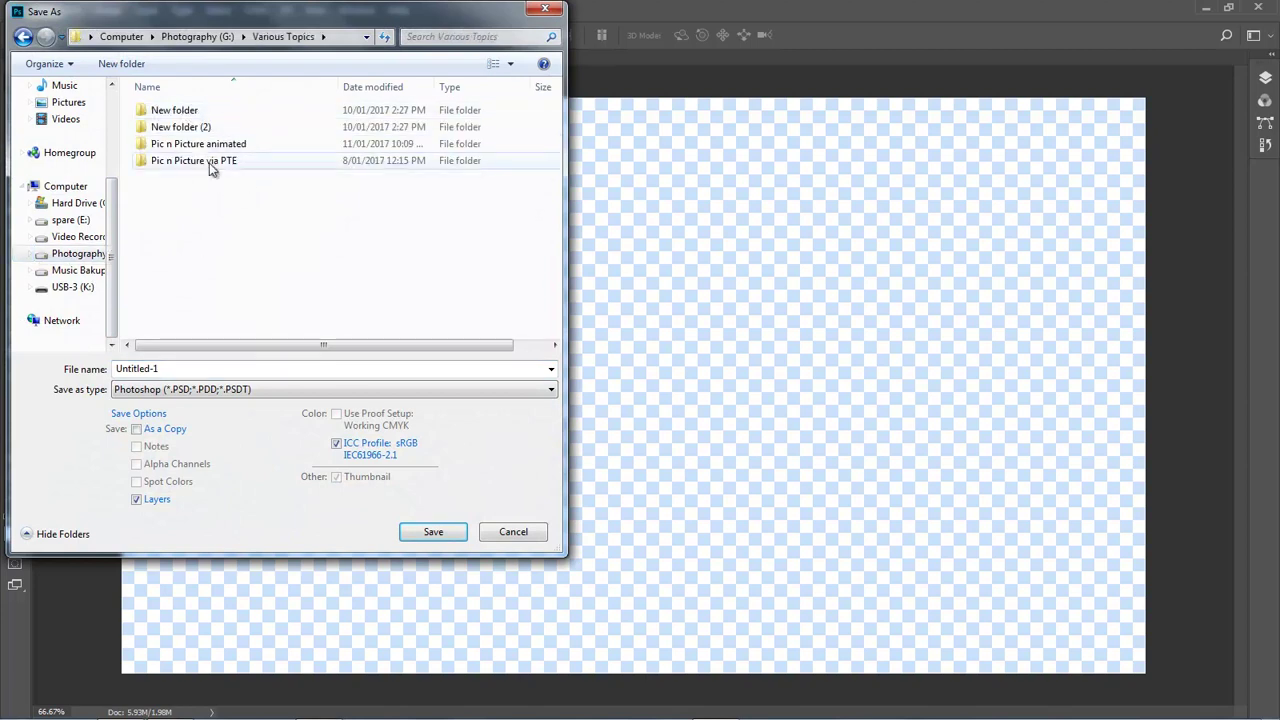
{"action": "double_click", "coordinate": [192, 146]}
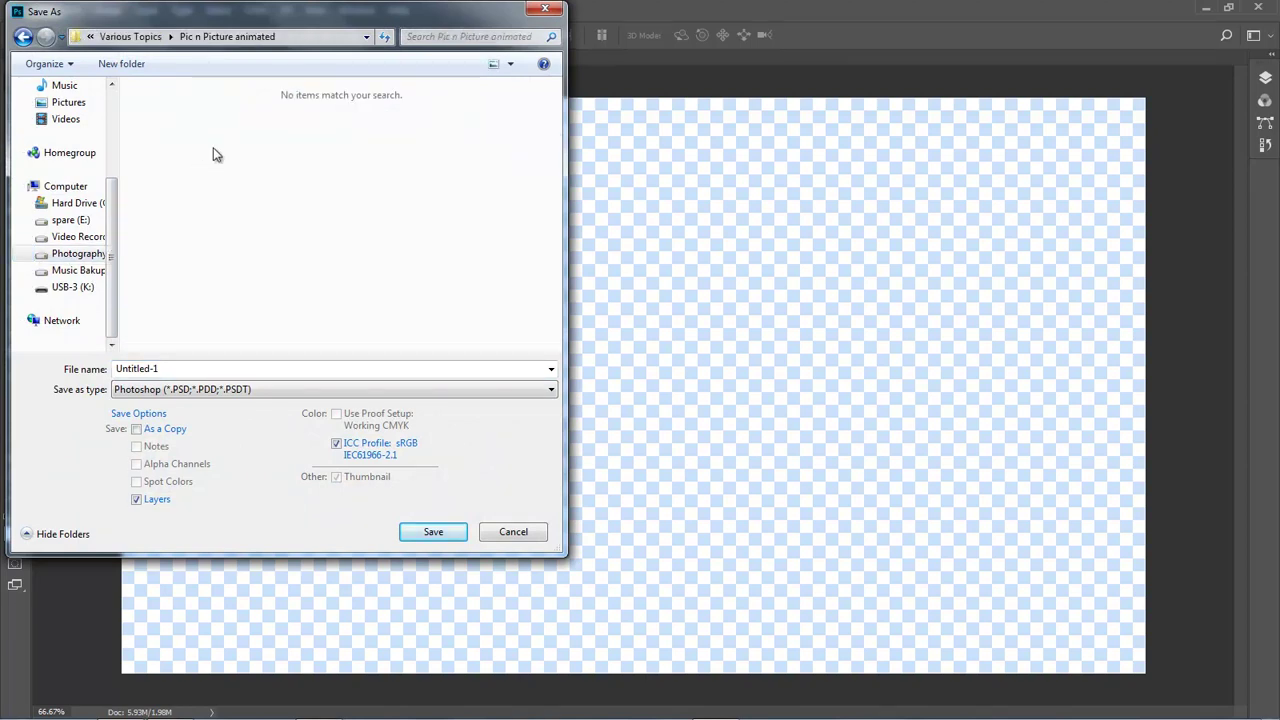
Save the document as a PNG named 'frame', accepting the default PNG options
{"action": "left_click", "coordinate": [210, 368]}
{"action": "key", "text": "BackSpace"}
{"action": "type", "text": "frame"}
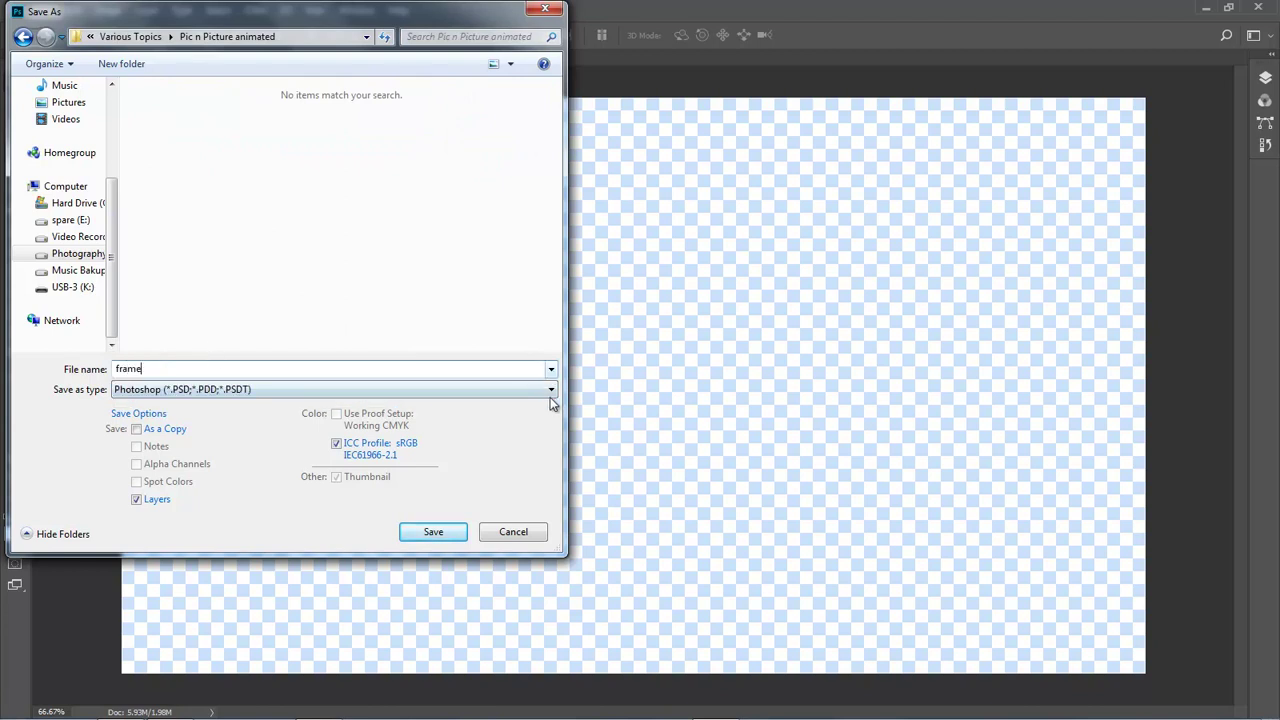
{"action": "left_click", "coordinate": [551, 390]}
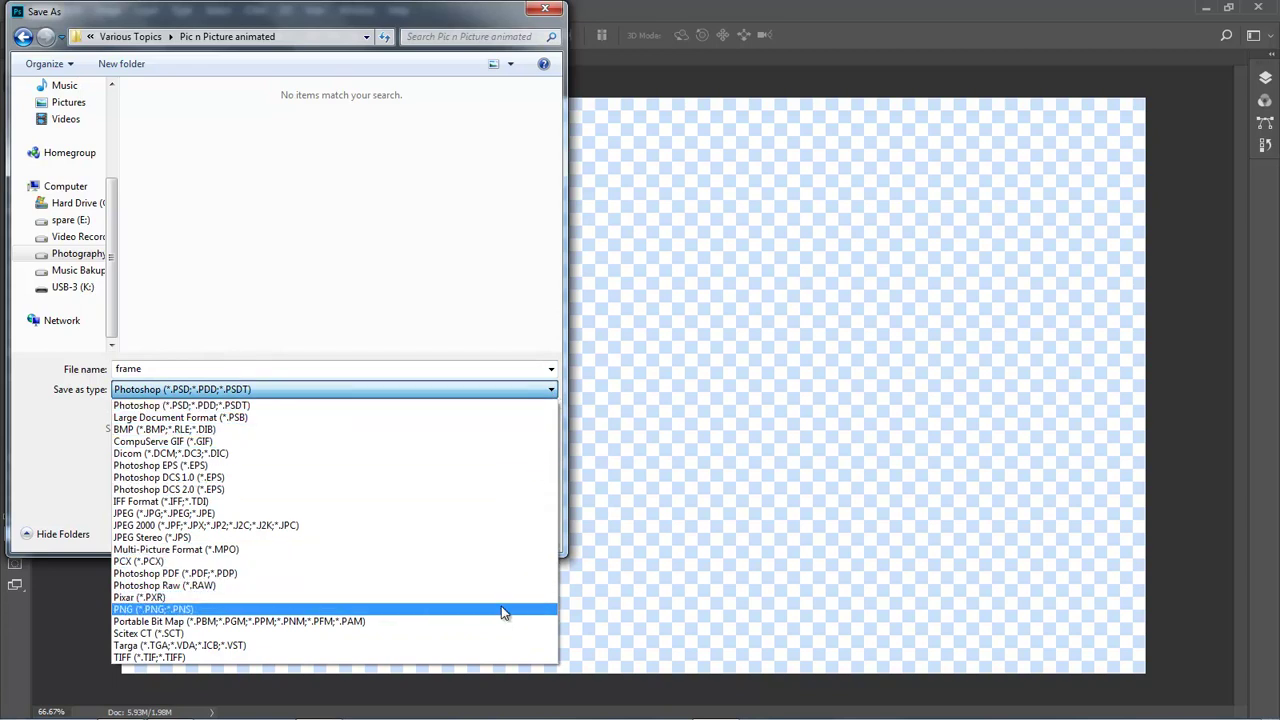
{"action": "left_click", "coordinate": [503, 612]}
{"action": "left_click", "coordinate": [436, 539]}
{"action": "left_click", "coordinate": [689, 238]}
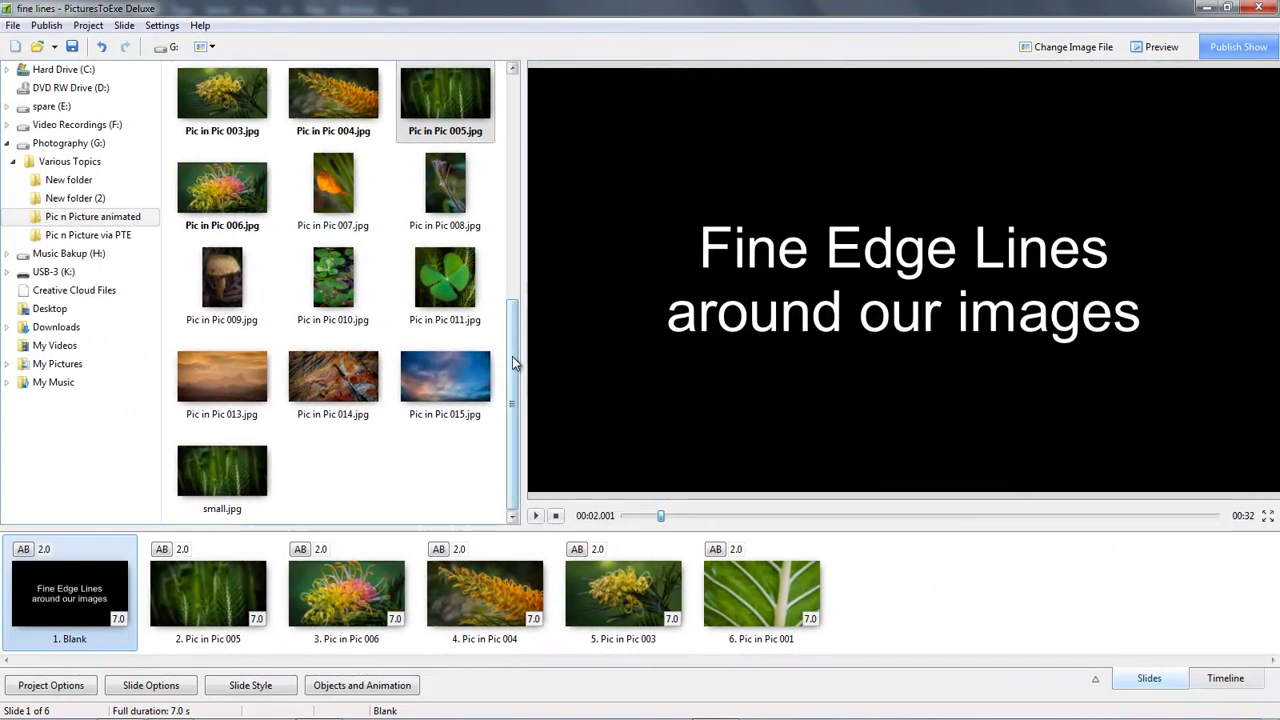
Find and select frame.png in the folder list, then select slide 2, Pic in Pic 005
{"action": "left_click_drag", "start_coordinate": [512, 357], "coordinate": [537, 204]}
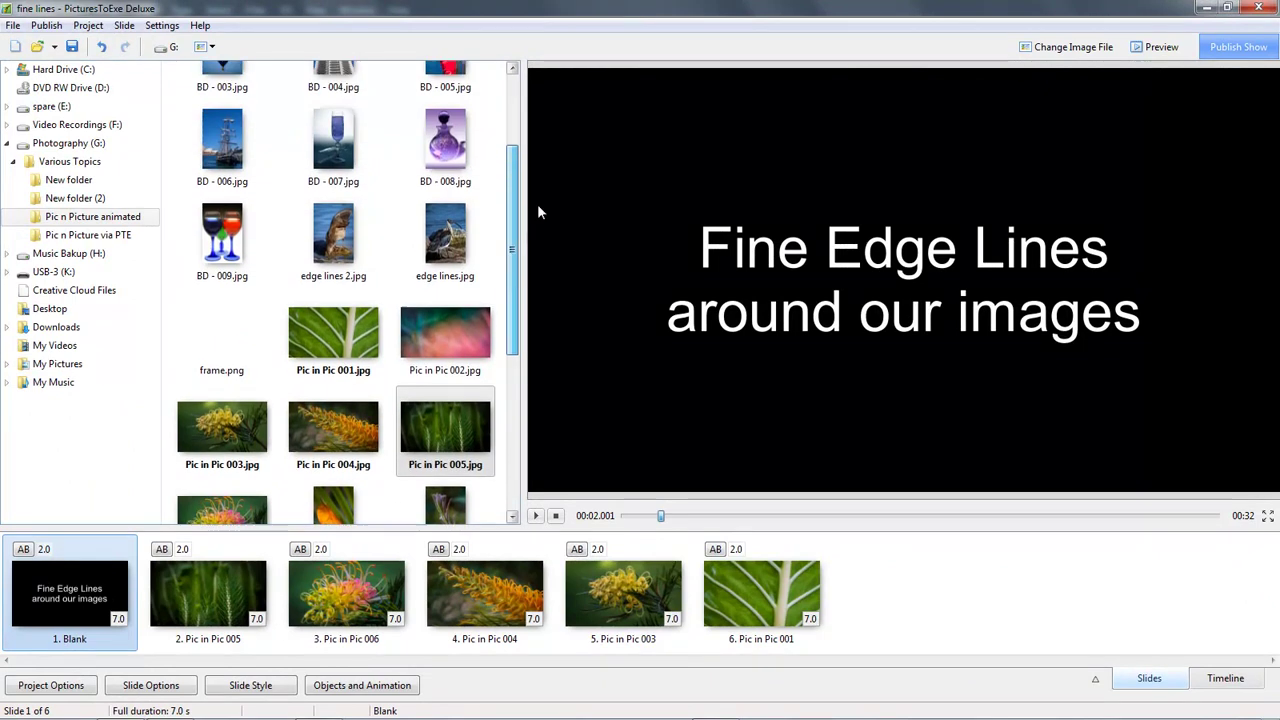
{"action": "left_click", "coordinate": [215, 342]}
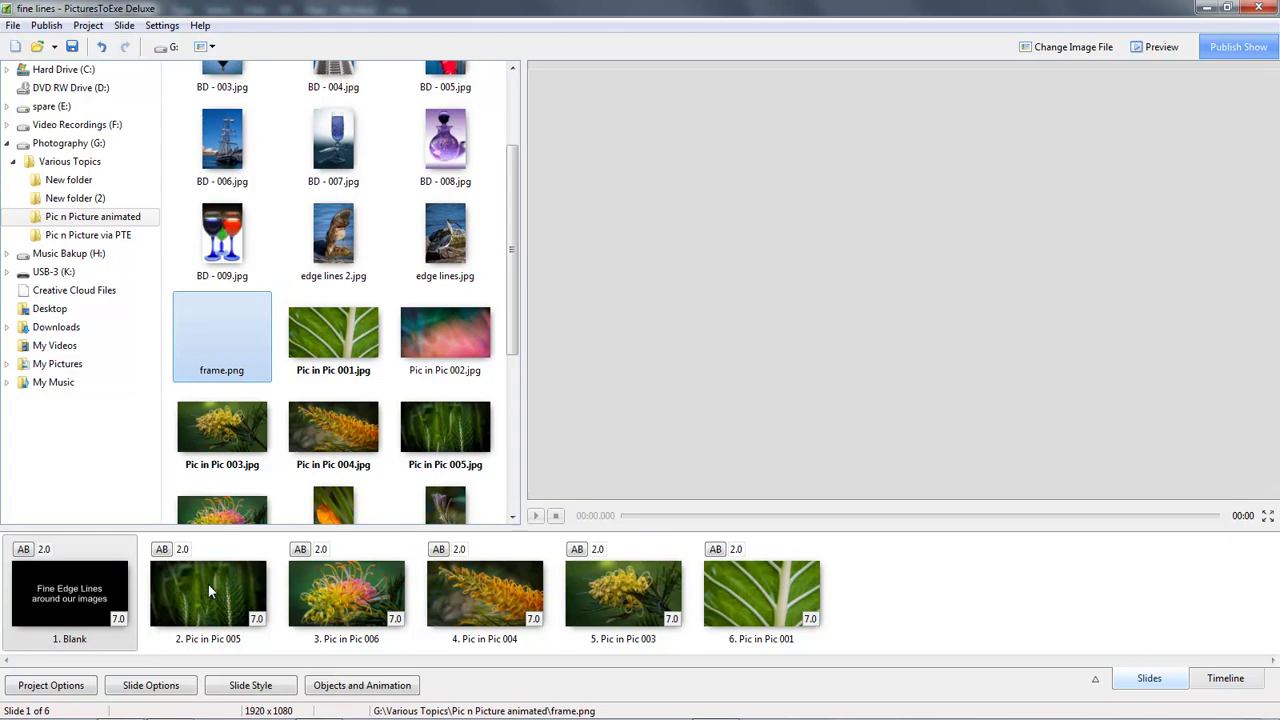
{"action": "left_click", "coordinate": [210, 583]}
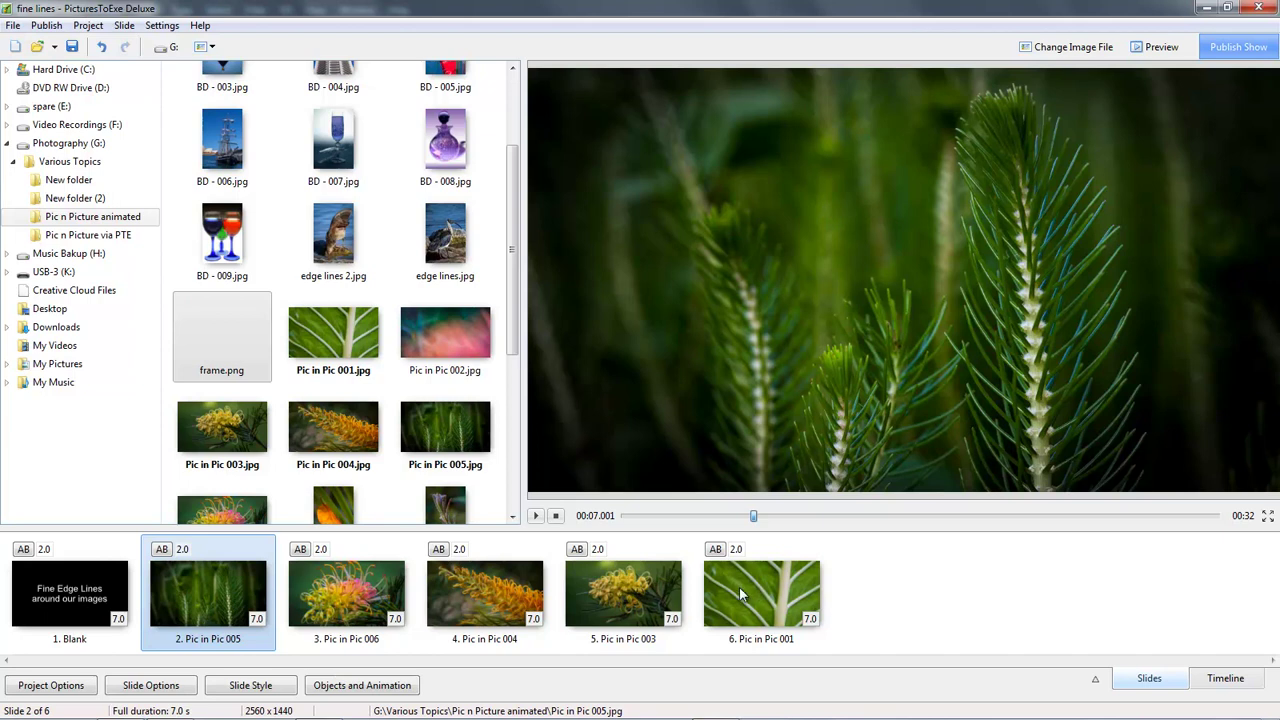
Add frame.png as an image object above Pic in Pic 005 on slide 2, then copy it
{"action": "left_click", "coordinate": [349, 686]}
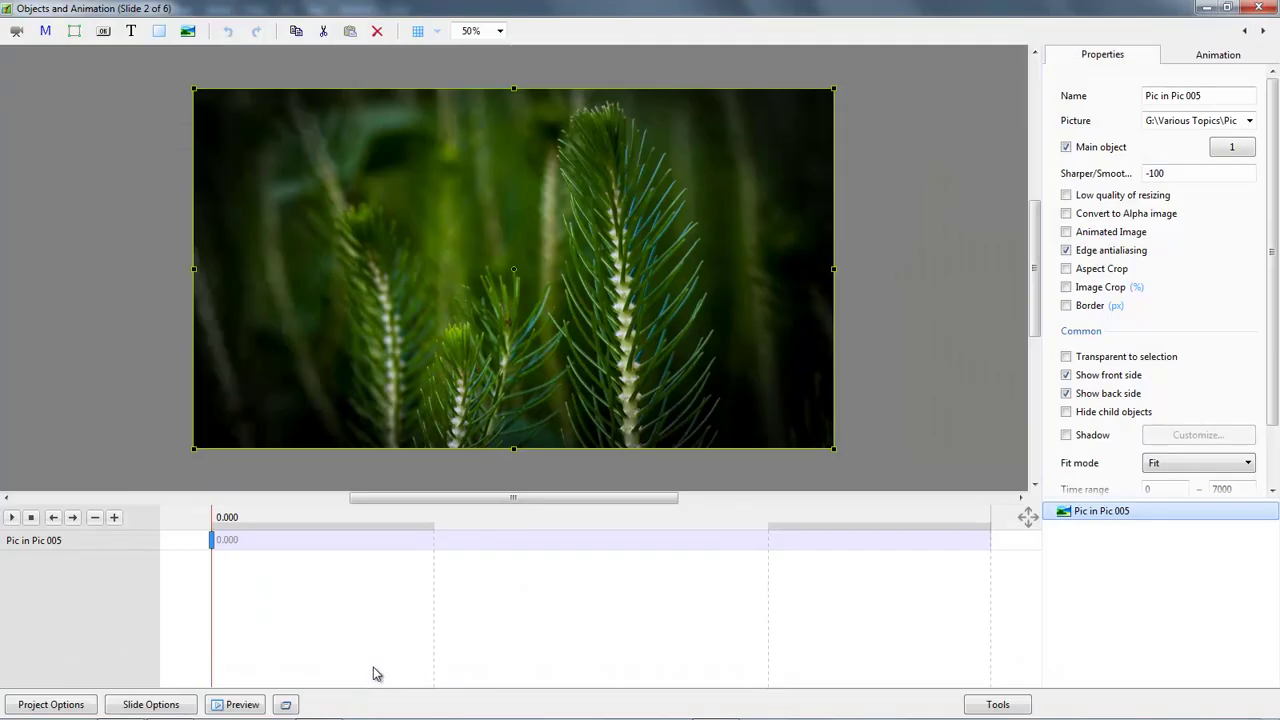
{"action": "left_click", "coordinate": [101, 92]}
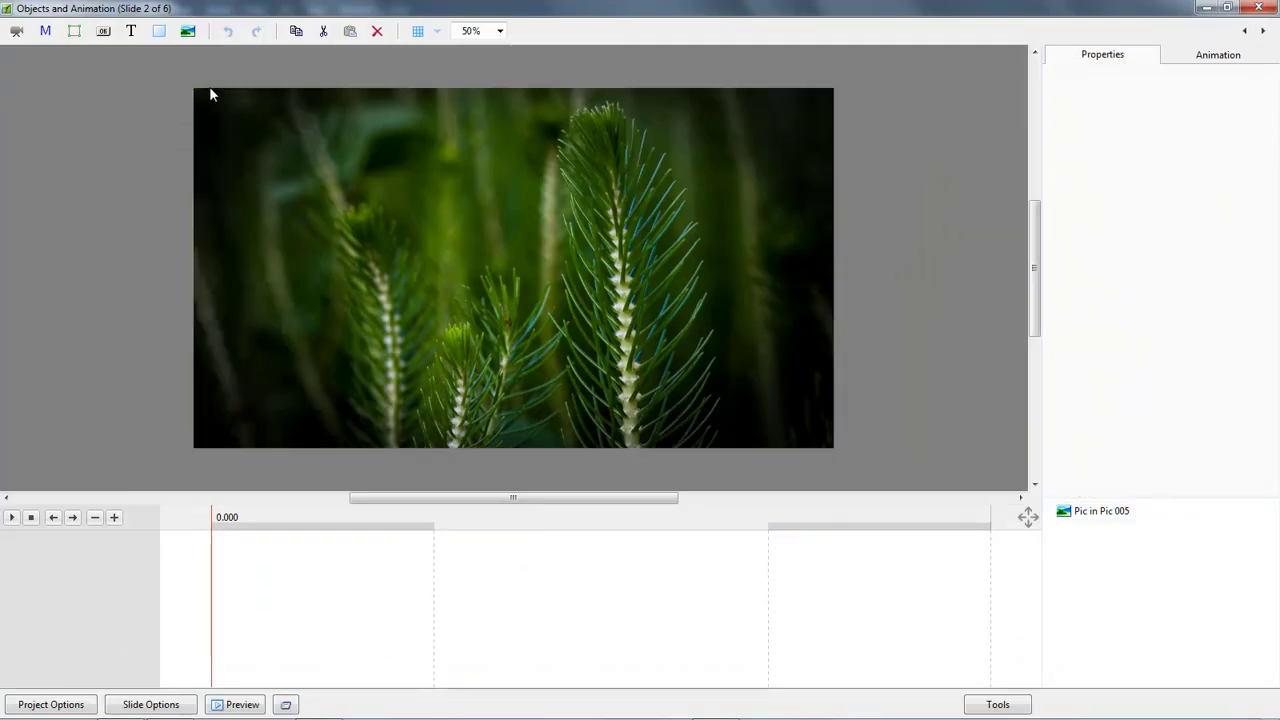
{"action": "left_click", "coordinate": [187, 31]}
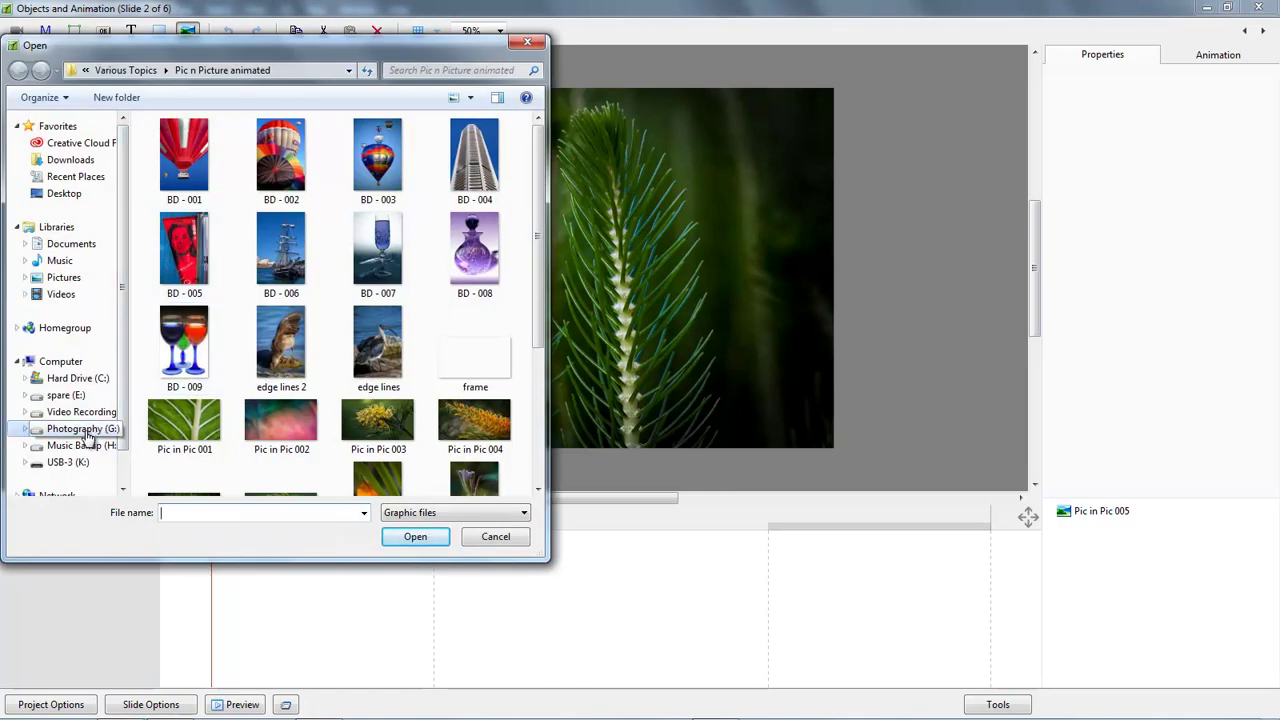
{"action": "double_click", "coordinate": [476, 357]}
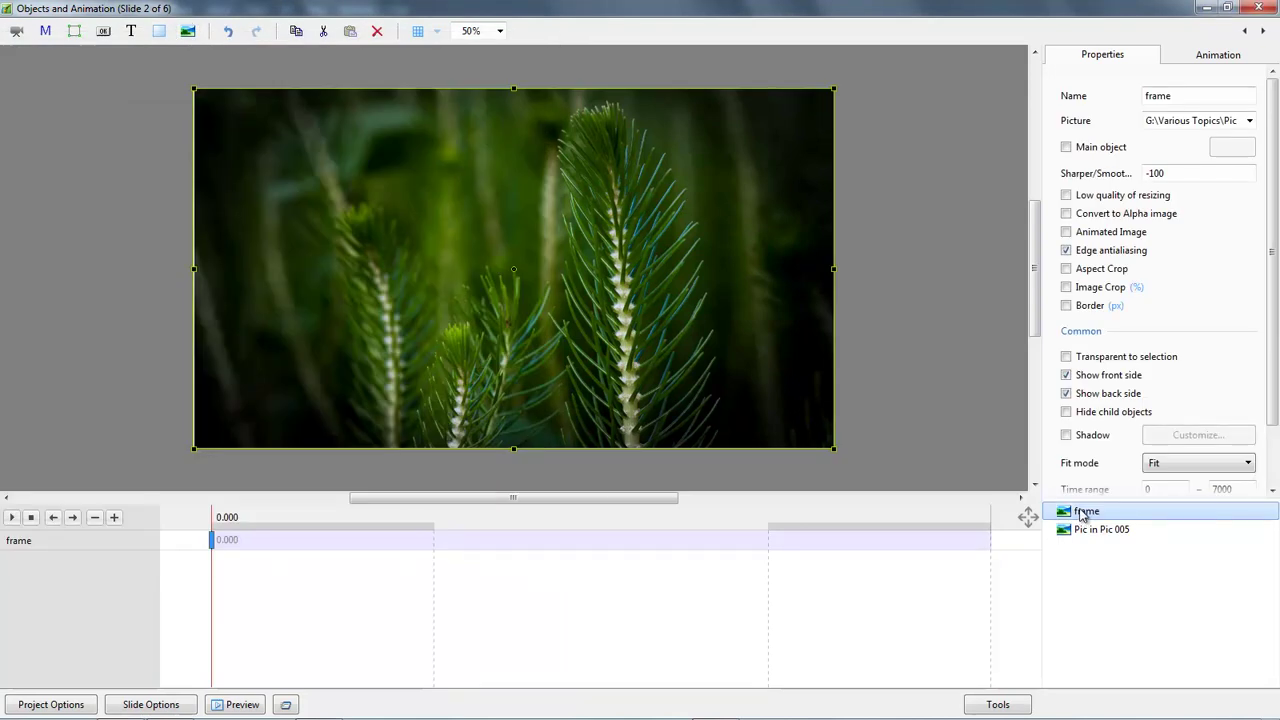
{"action": "left_click", "coordinate": [950, 270]}
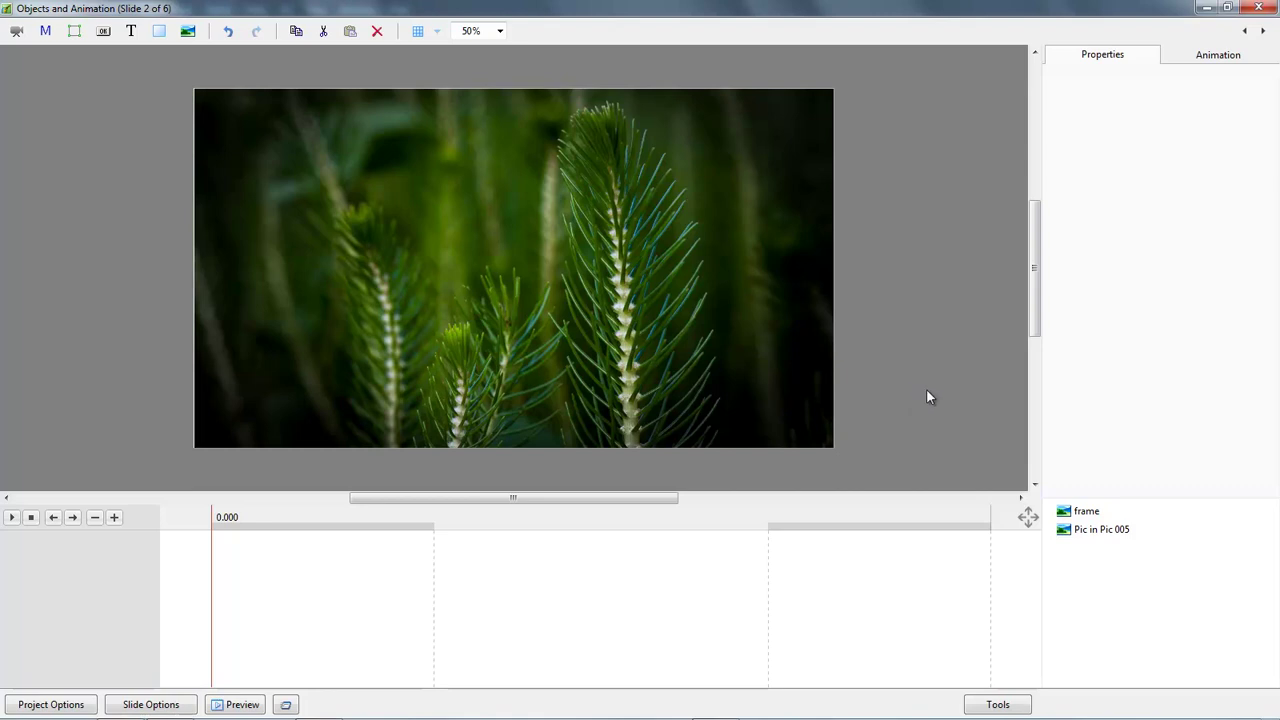
{"action": "left_click", "coordinate": [1088, 514]}
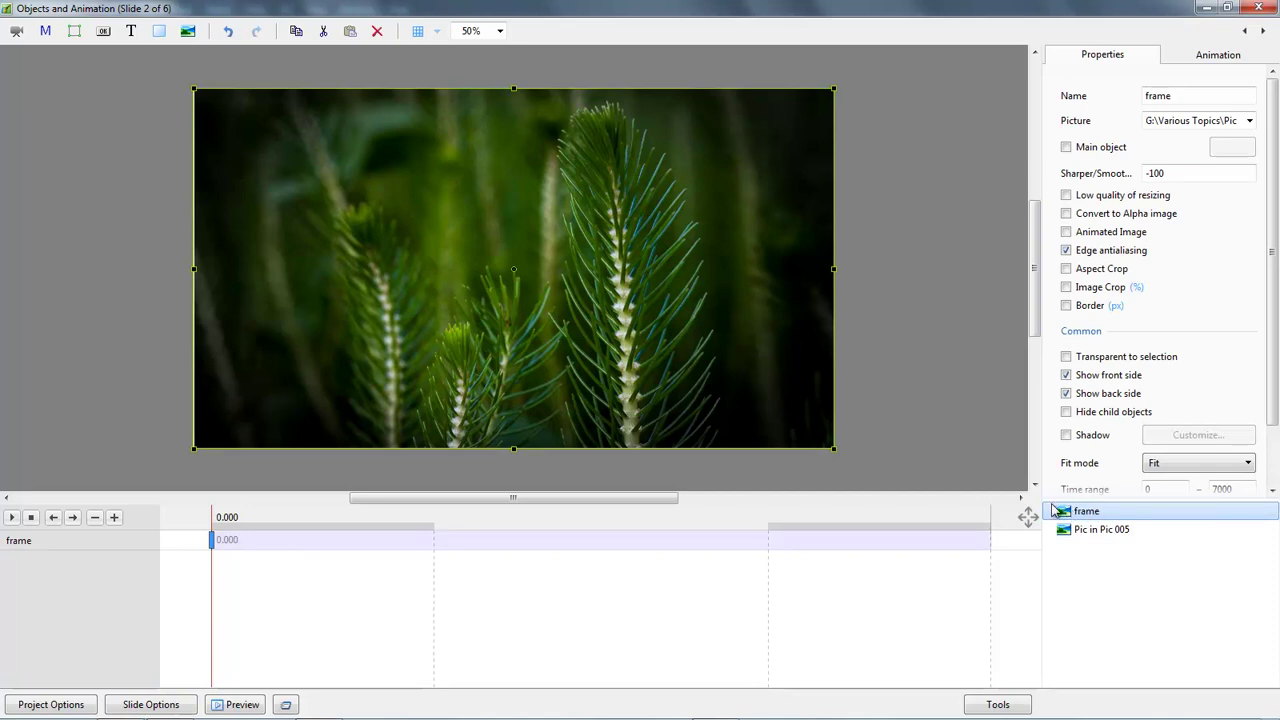
{"action": "key", "text": "ctrl+c"}
Paste the copied frame object onto slides 3, 4, 5 and 6, then close the object editor
{"action": "left_click", "coordinate": [1264, 32]}
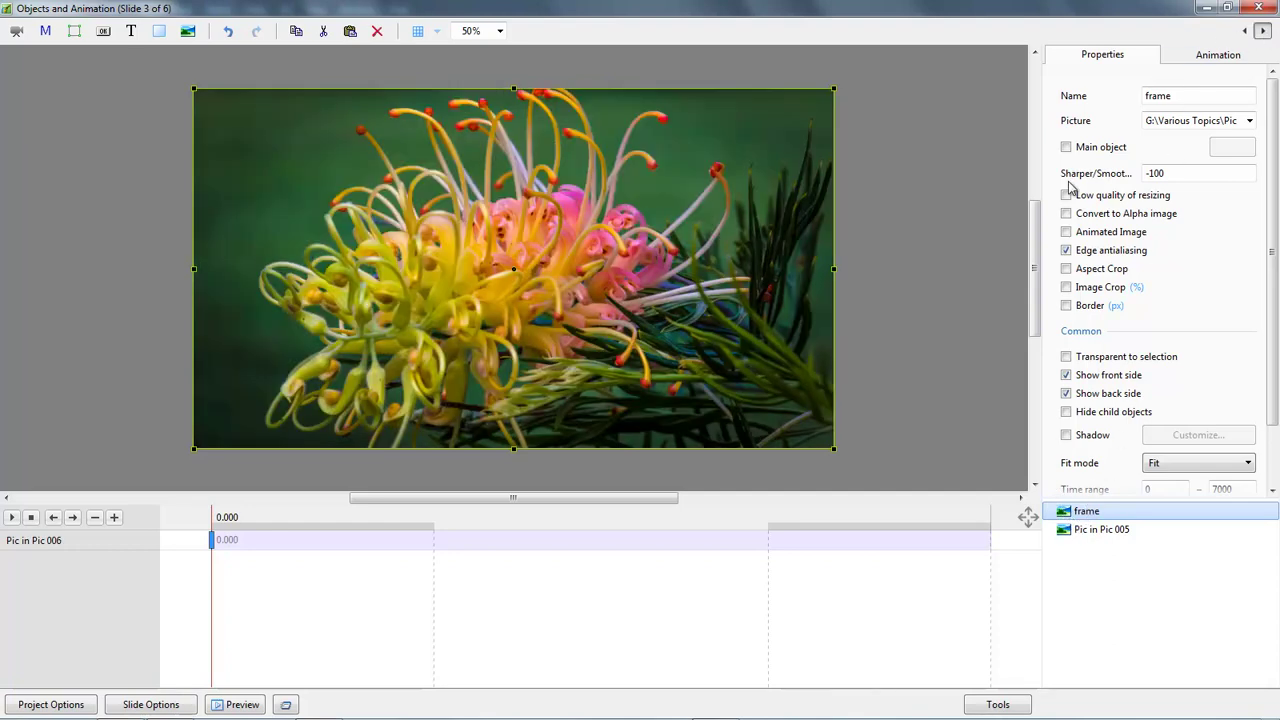
{"action": "left_click", "coordinate": [930, 243]}
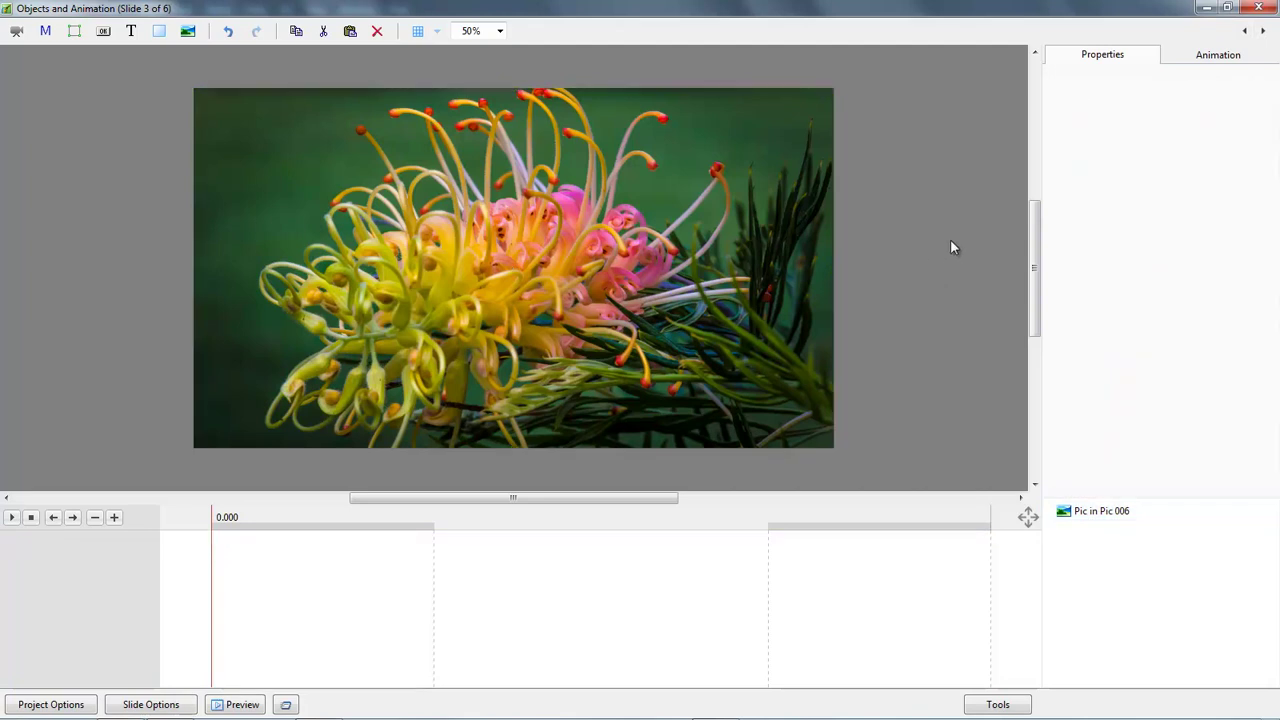
{"action": "key", "text": "ctrl+v"}
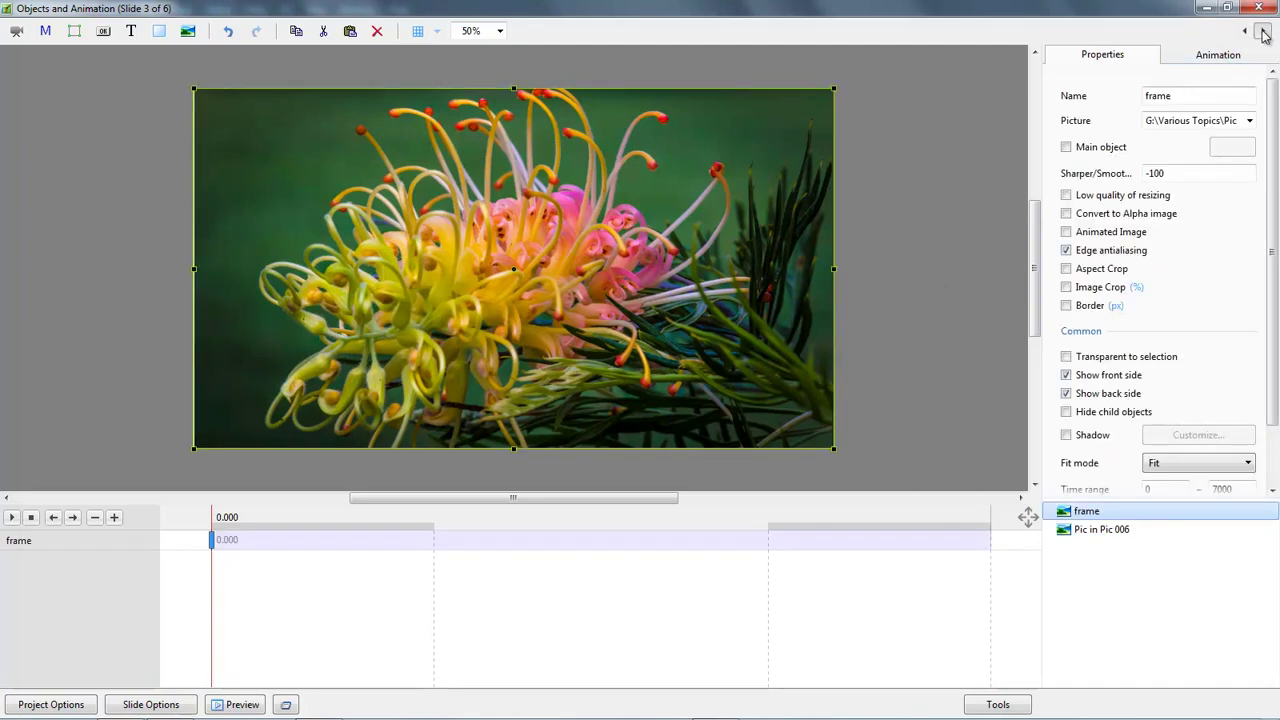
{"action": "left_click", "coordinate": [1263, 32]}
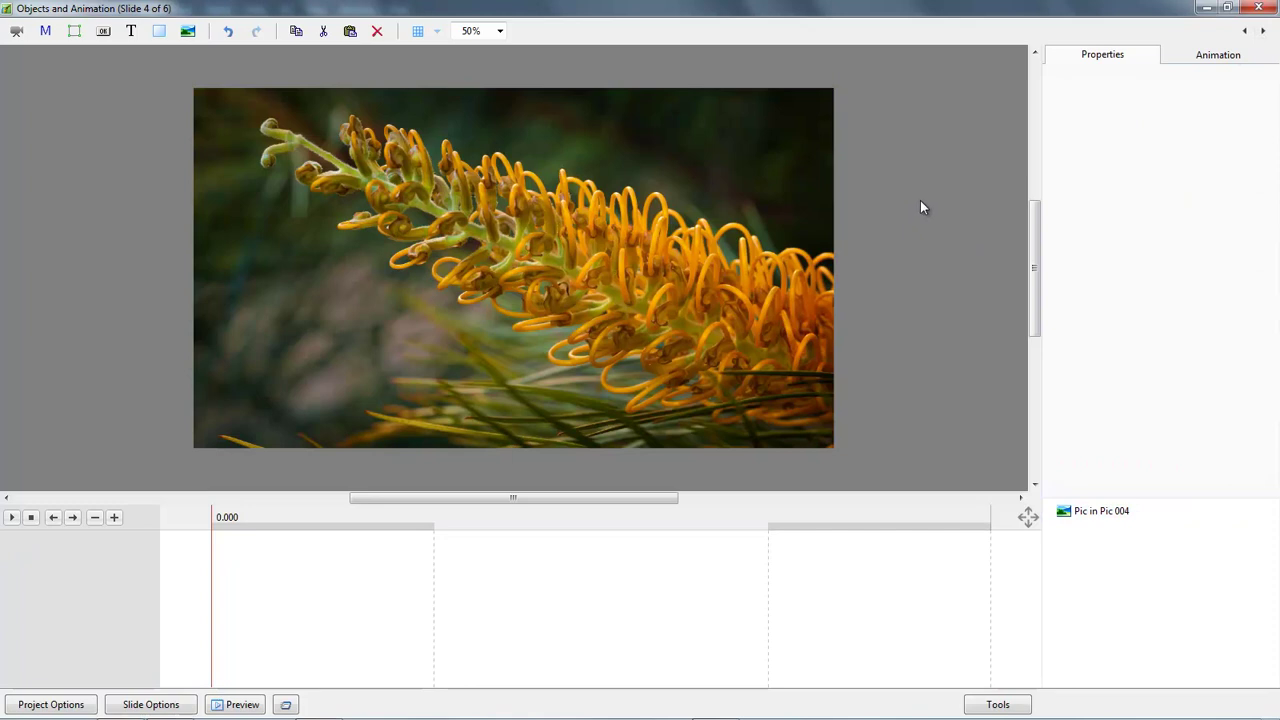
{"action": "key", "text": "ctrl+v"}
{"action": "left_click", "coordinate": [1263, 32]}
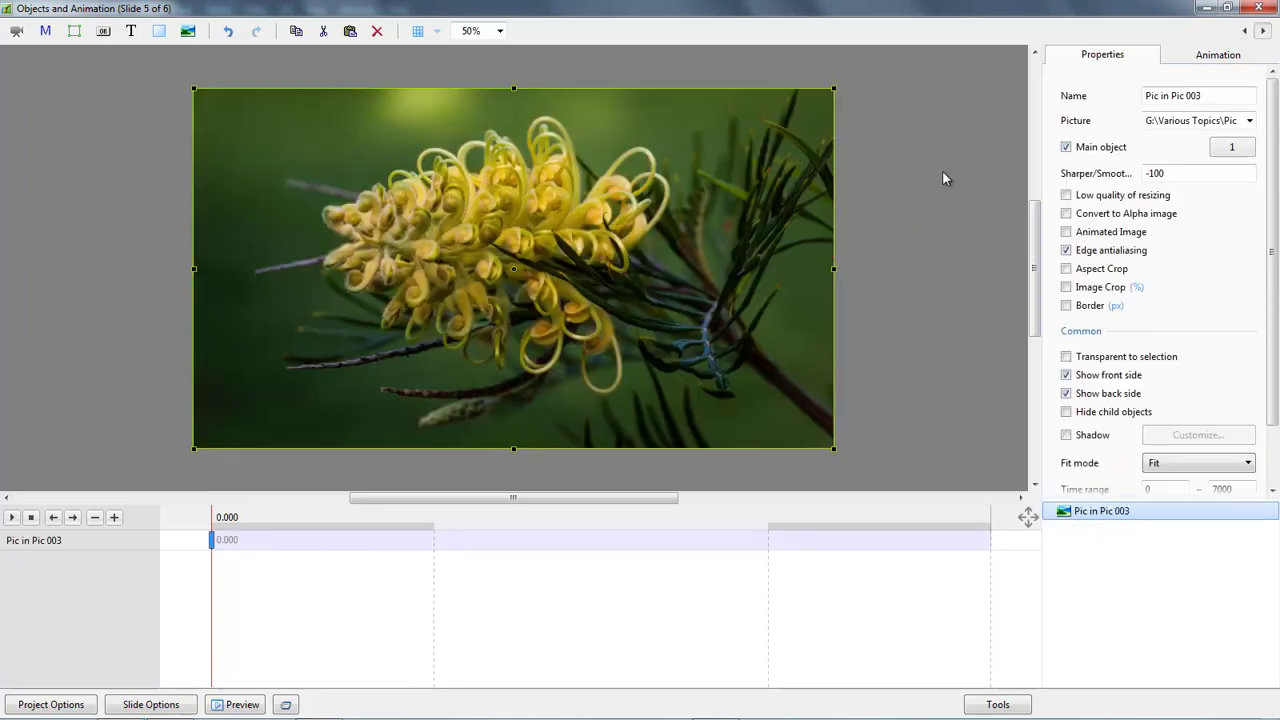
{"action": "key", "text": "ctrl+v"}
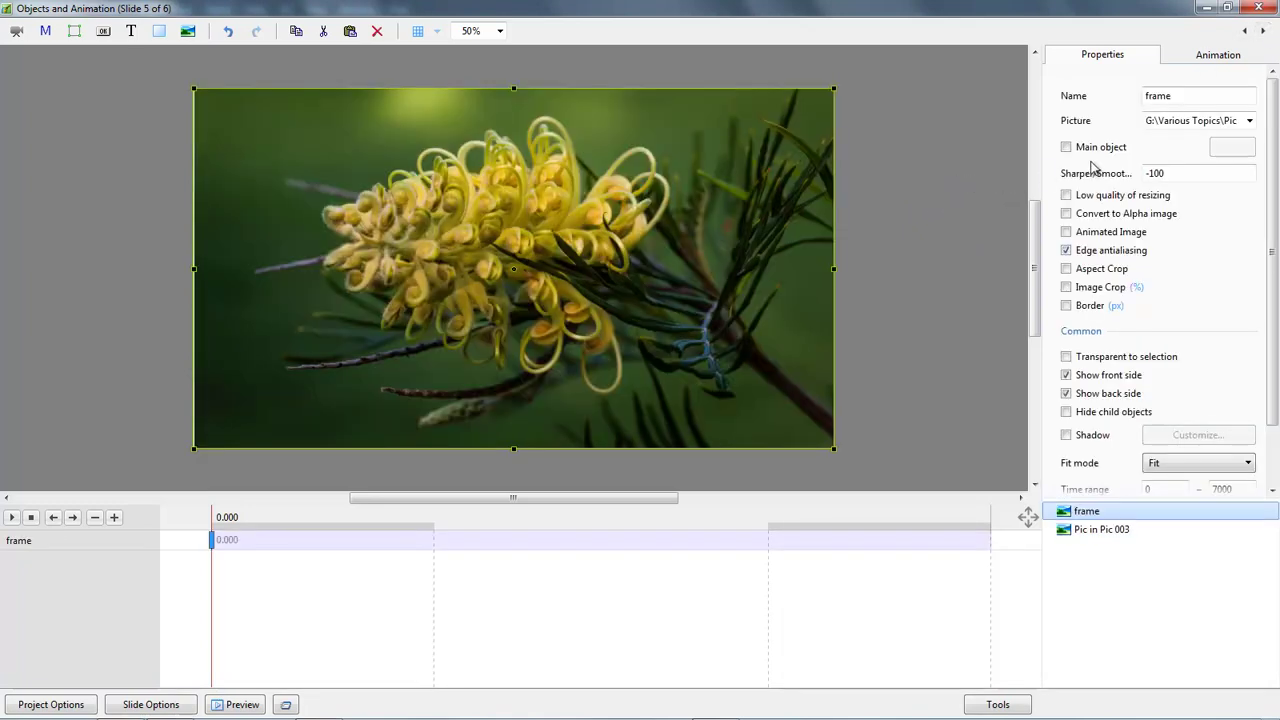
{"action": "left_click", "coordinate": [1263, 31]}
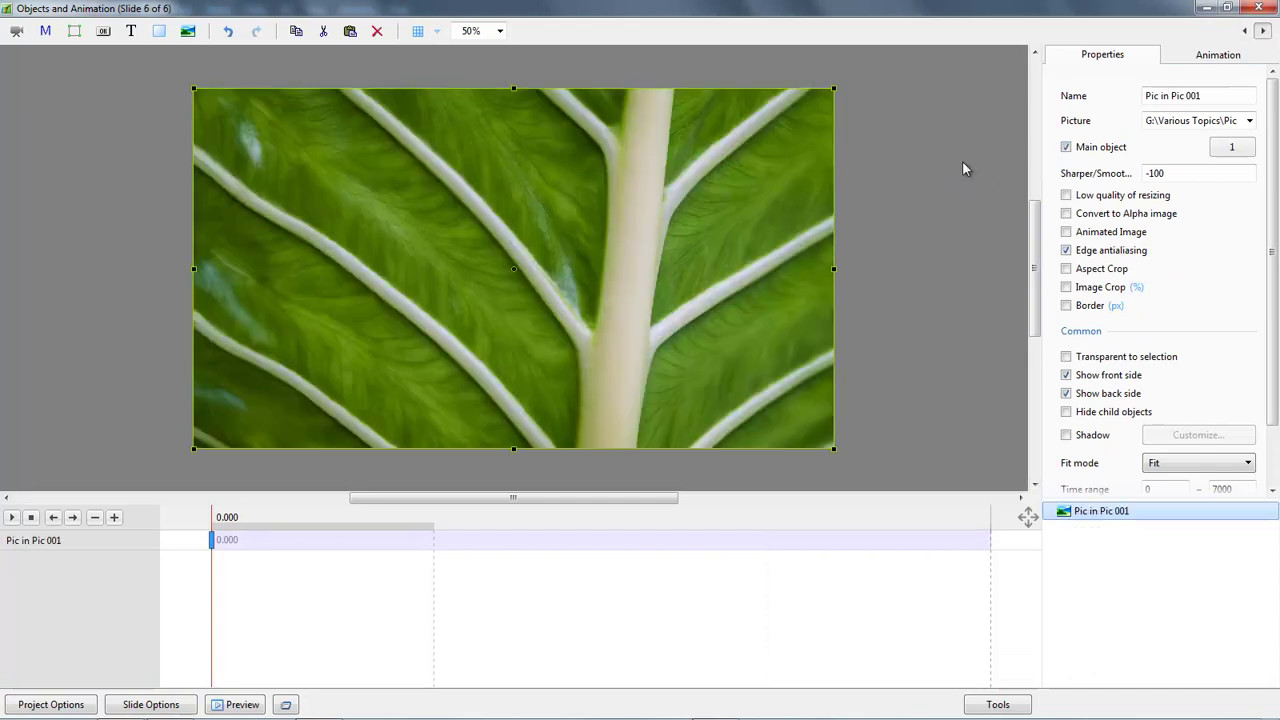
{"action": "key", "text": "ctrl+v"}
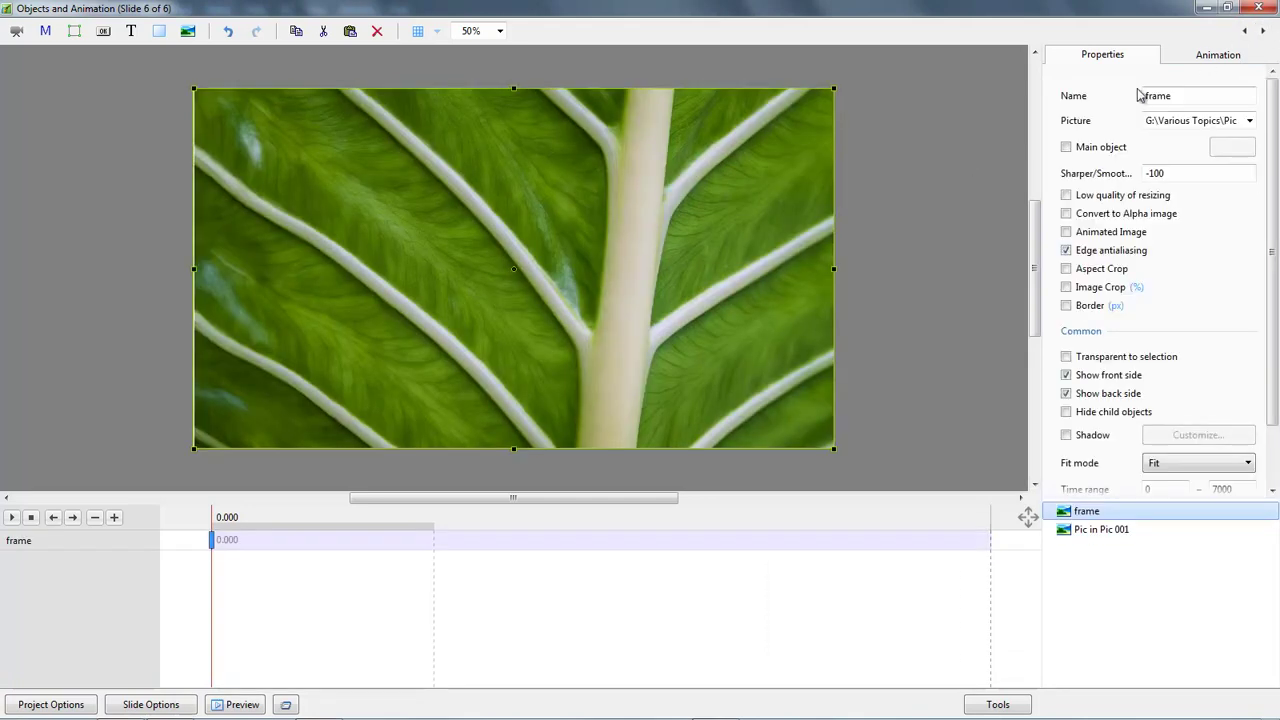
{"action": "left_click", "coordinate": [1258, 7]}
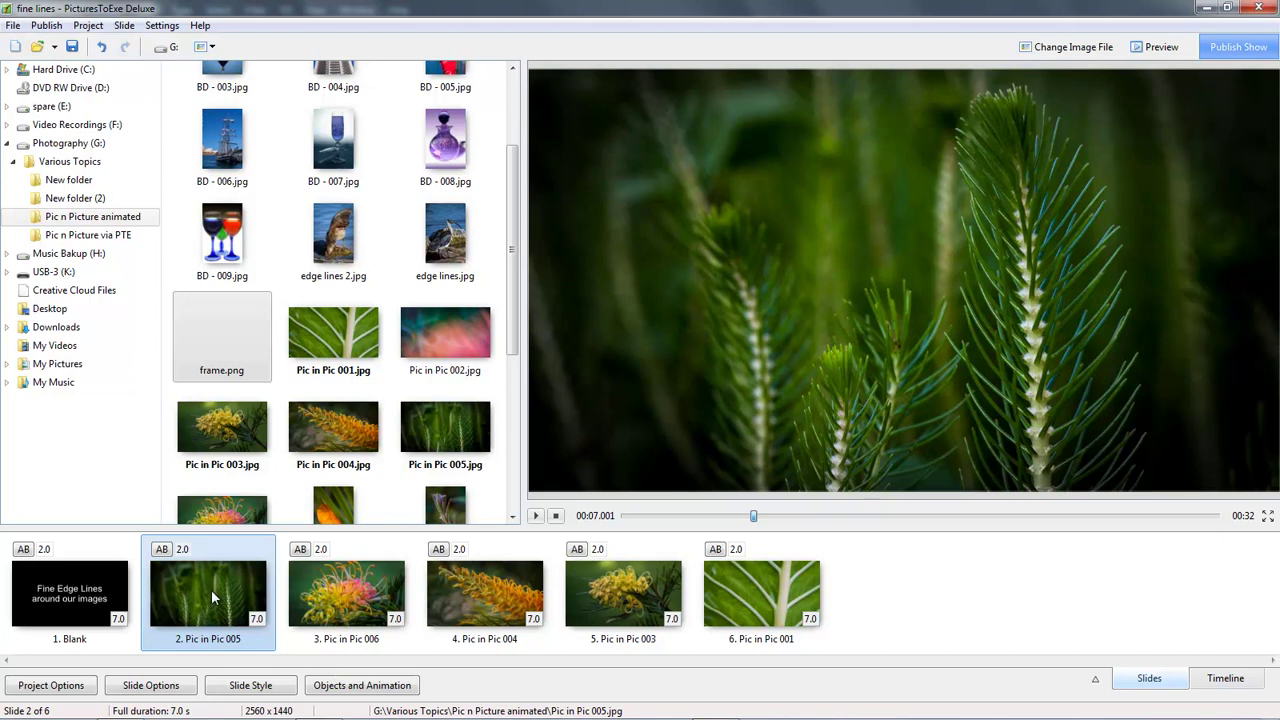
Zoom slide 2's Pic in Pic 005 photo to about 90 so it sits inside the white frame edge
{"action": "left_click", "coordinate": [364, 686]}
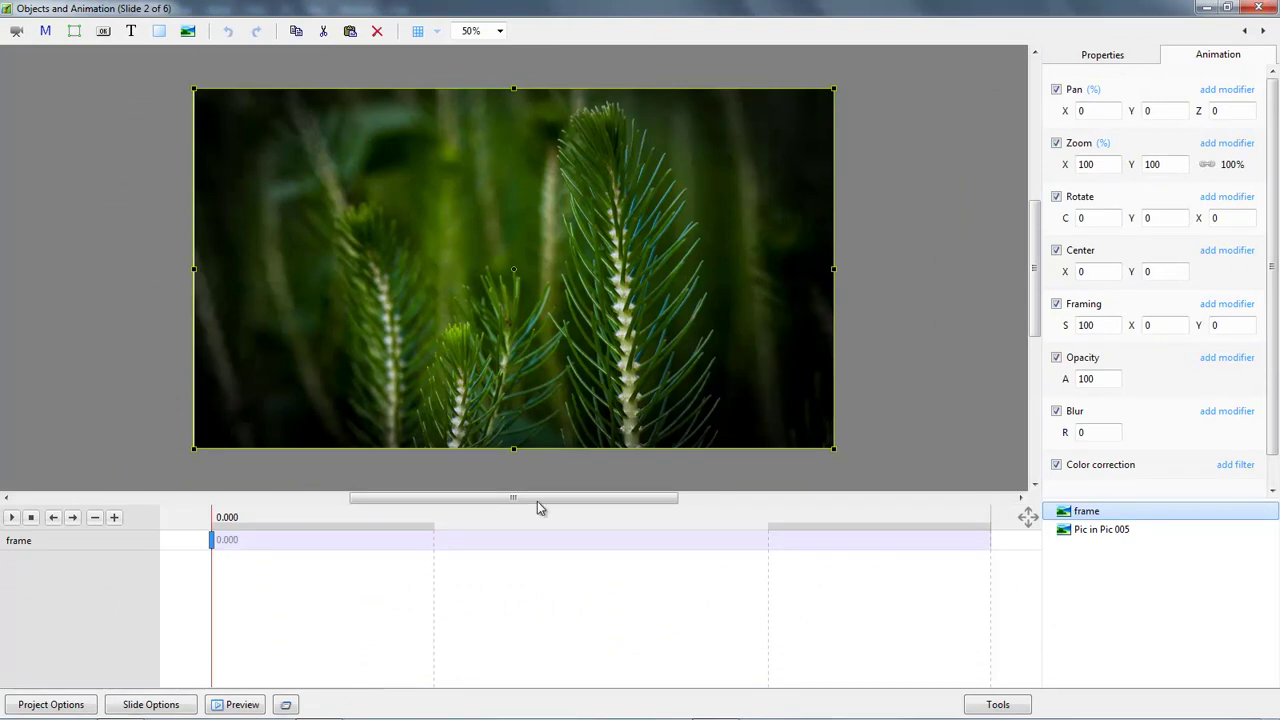
{"action": "left_click", "coordinate": [1085, 536], "text": "ctrl"}
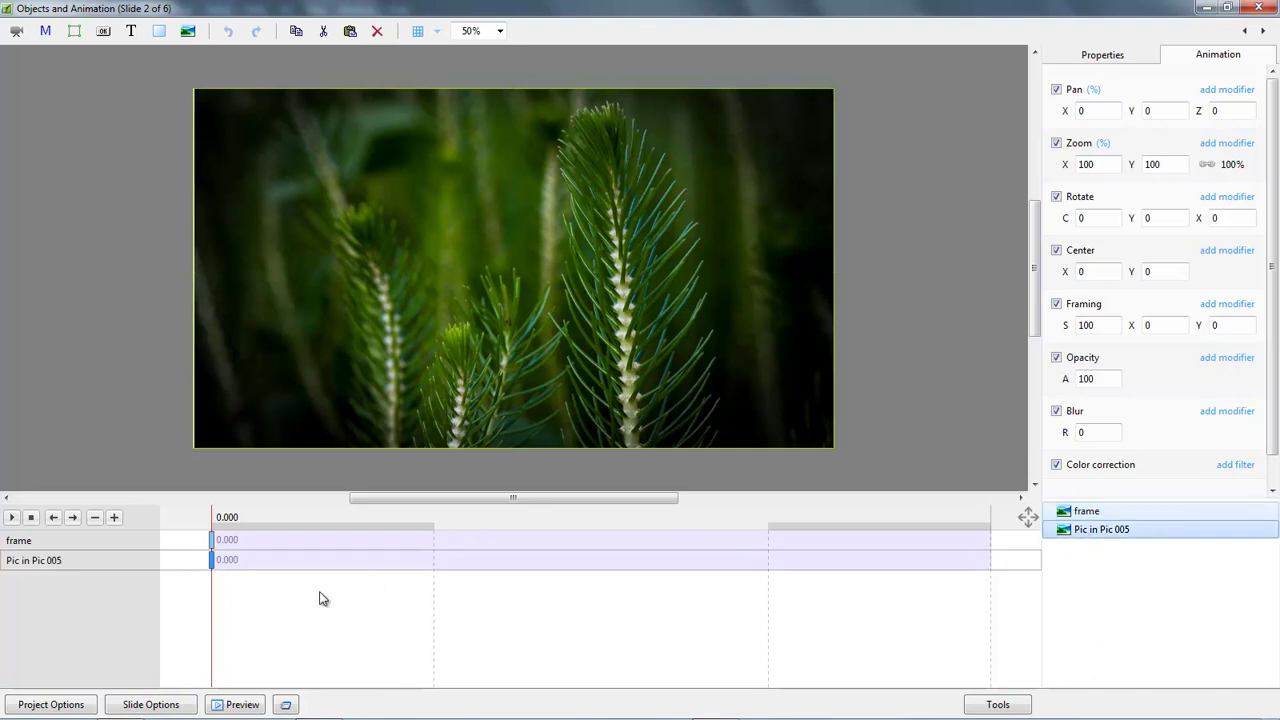
{"action": "left_click", "coordinate": [210, 538]}
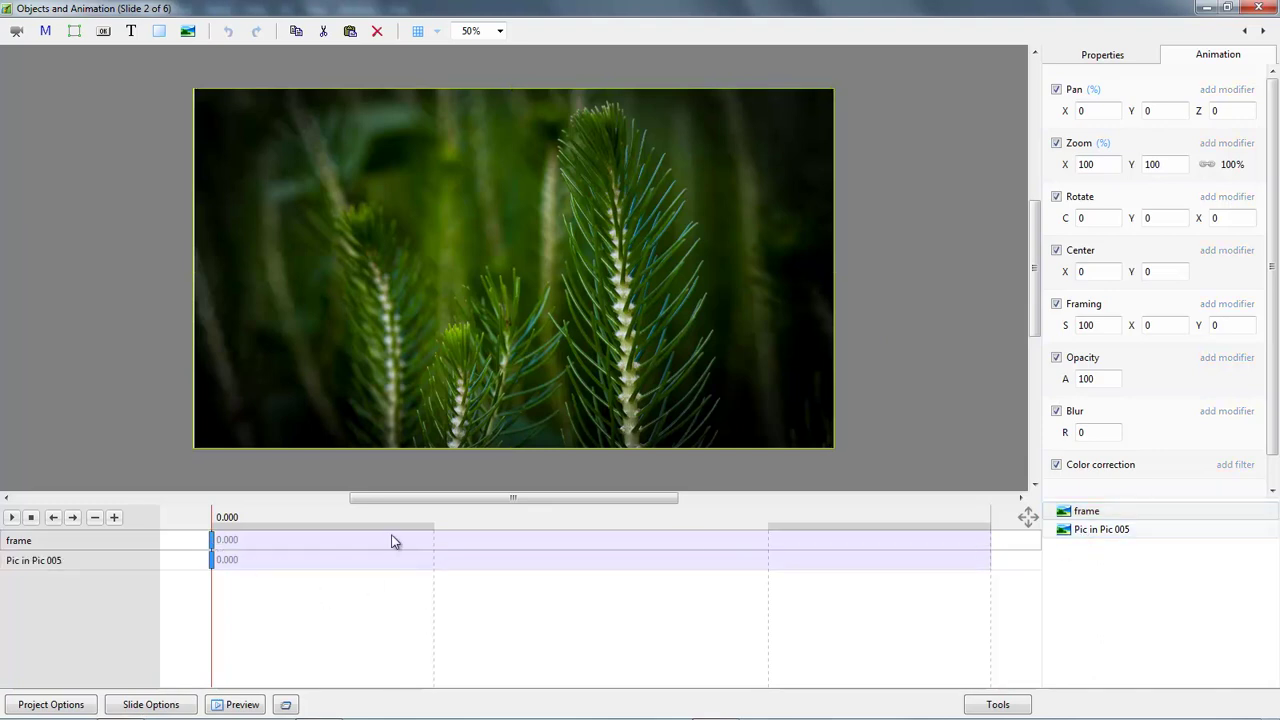
{"action": "left_click_drag", "start_coordinate": [1062, 168], "coordinate": [1050, 170]}
{"action": "left_click", "coordinate": [930, 234]}
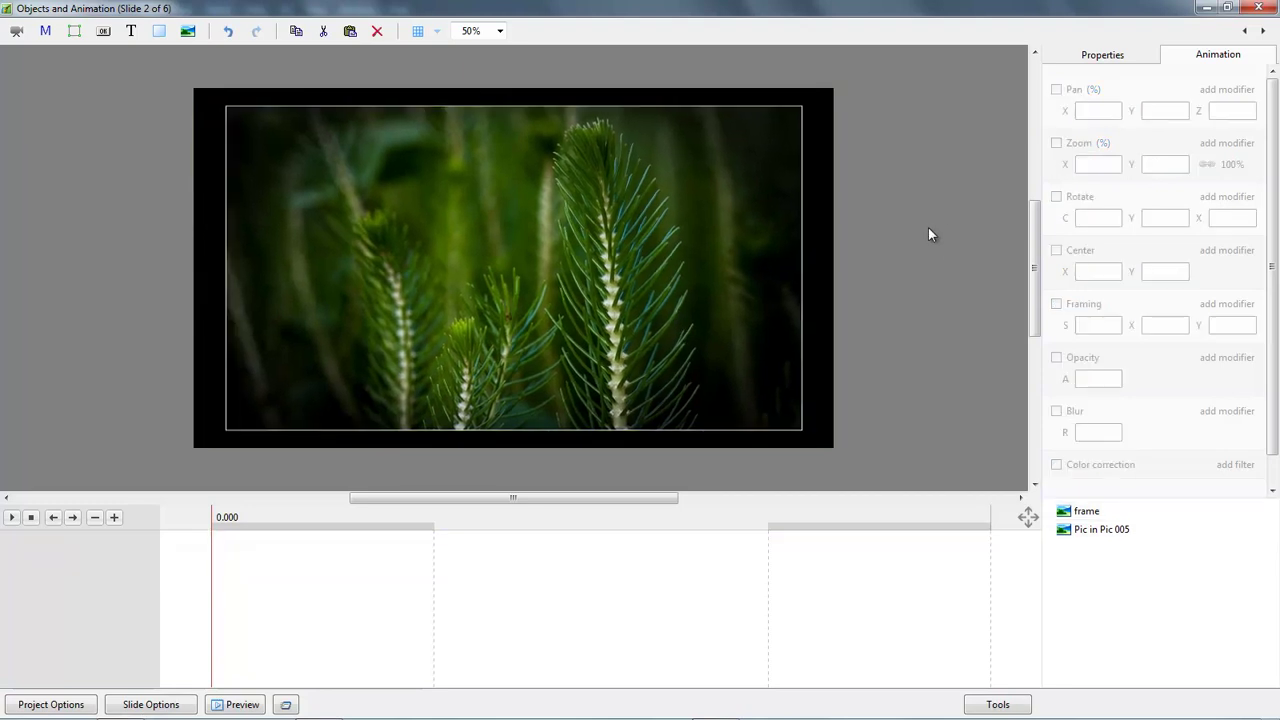